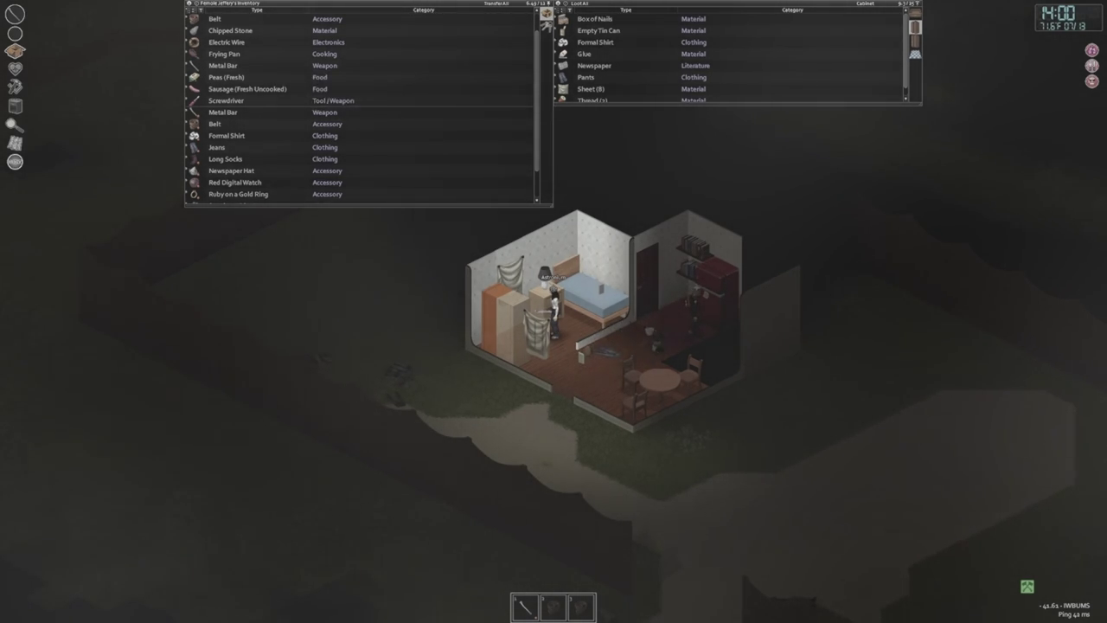
# Step: Walk left past the cabin's kitchen containers and out through the doorway
pyautogui.press('a')
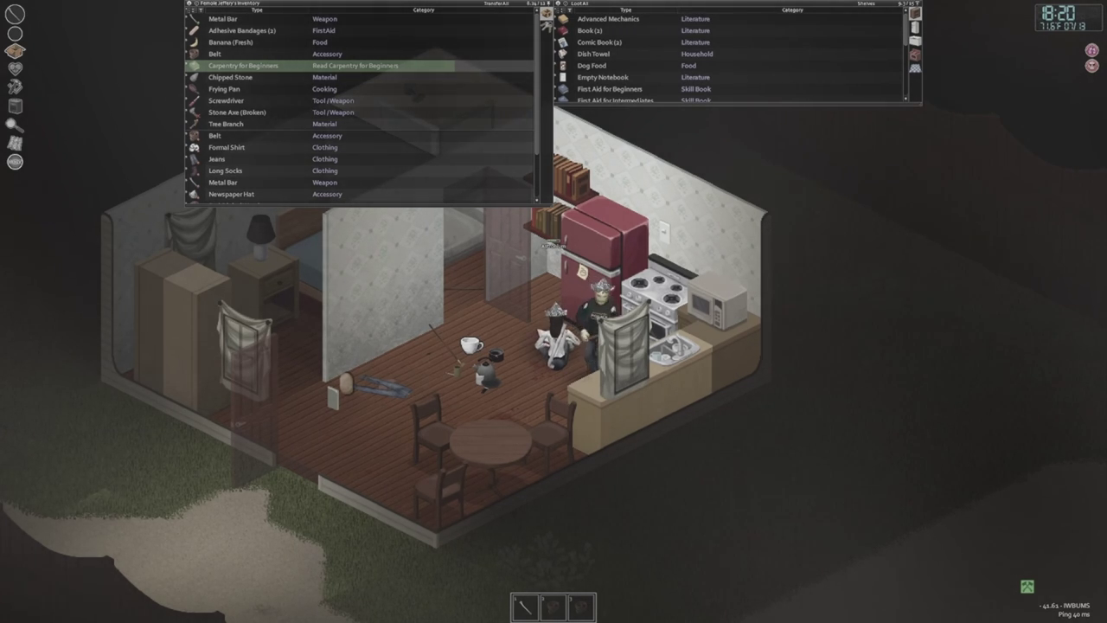
pyautogui.press('a')
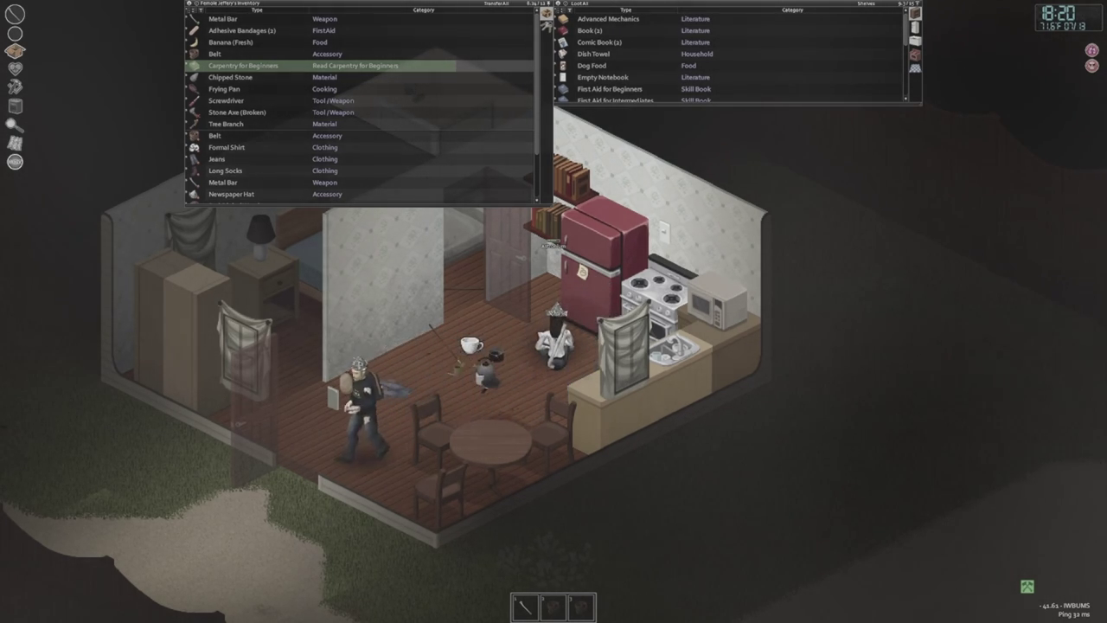
pyautogui.press('a')
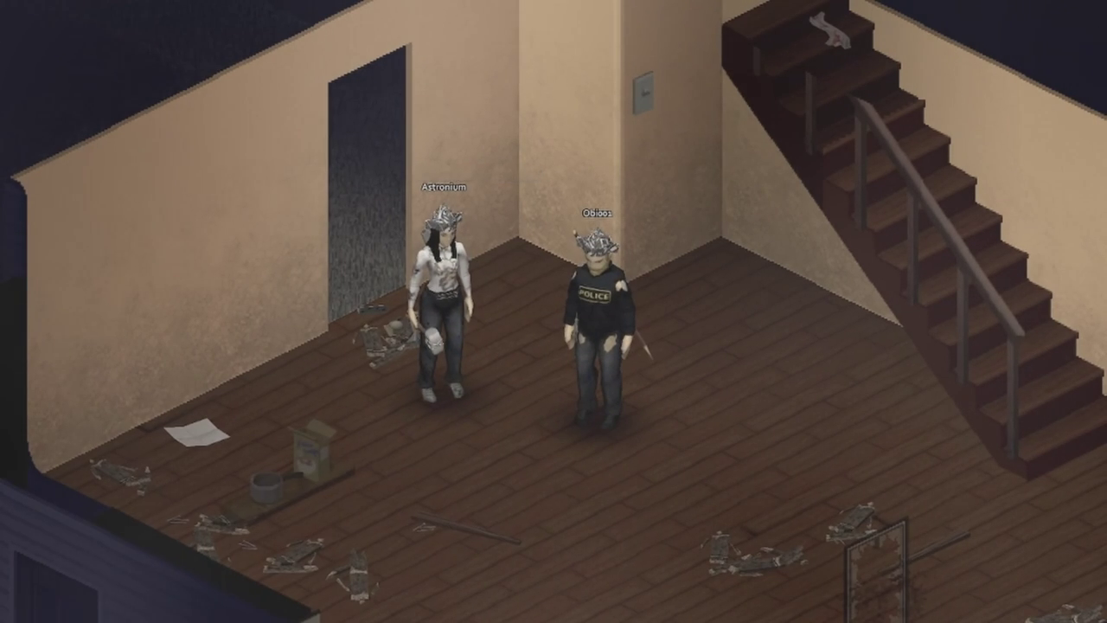
# Step: Walk forward out of the room into the dark yard
pyautogui.press('w')
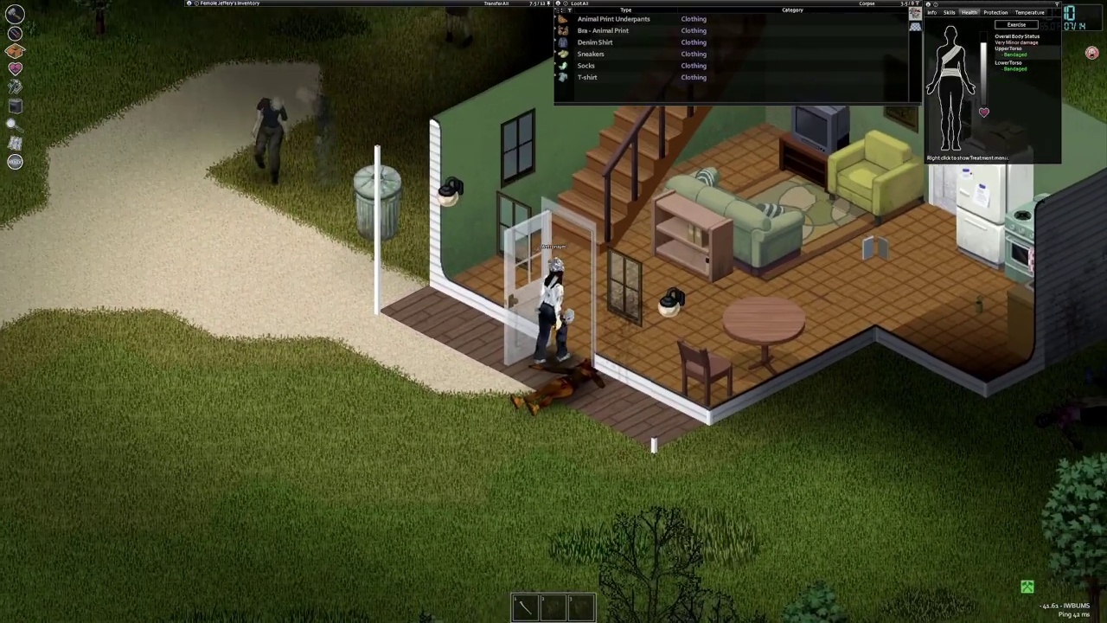
# Step: Walk from the green house's porch down through the woods to the road
pyautogui.press('a')
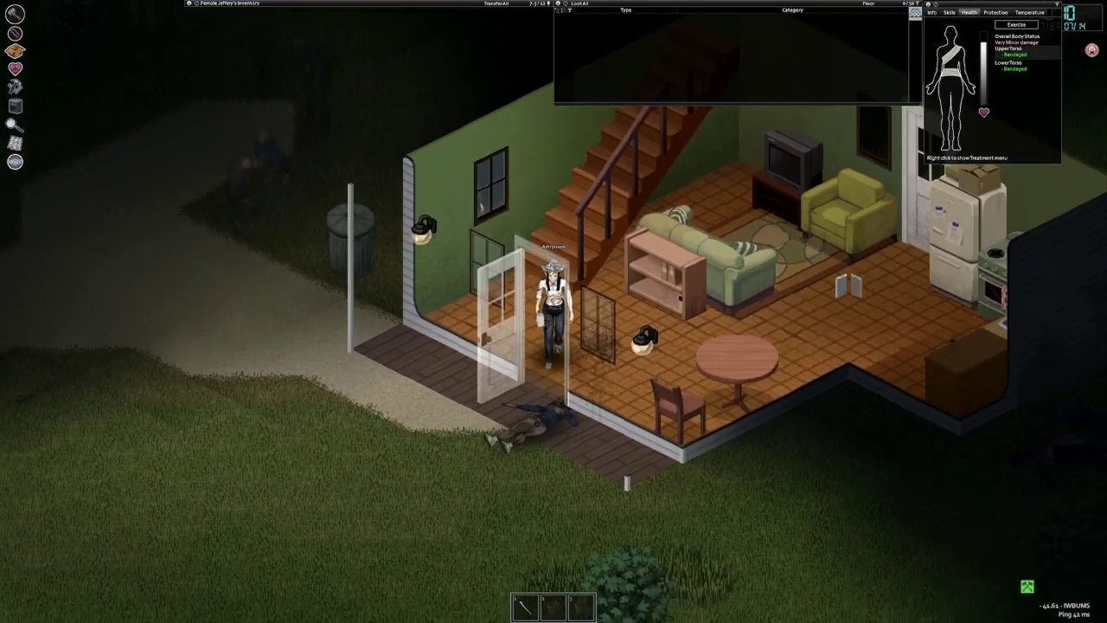
pyautogui.scroll(-4, 553, 311)
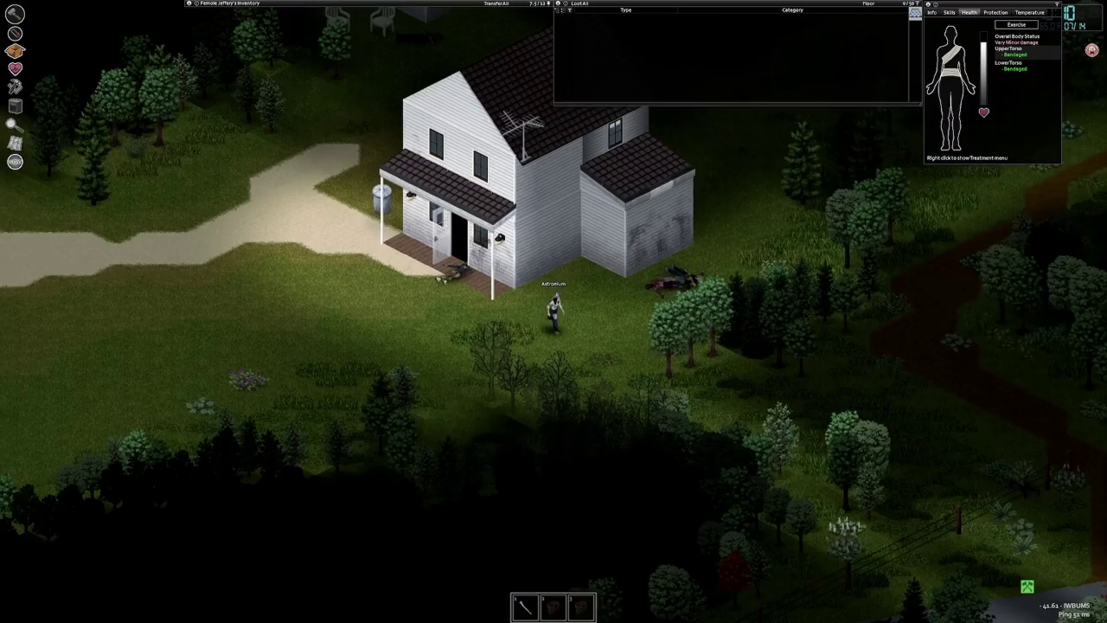
pyautogui.hotkey('s', 'd')
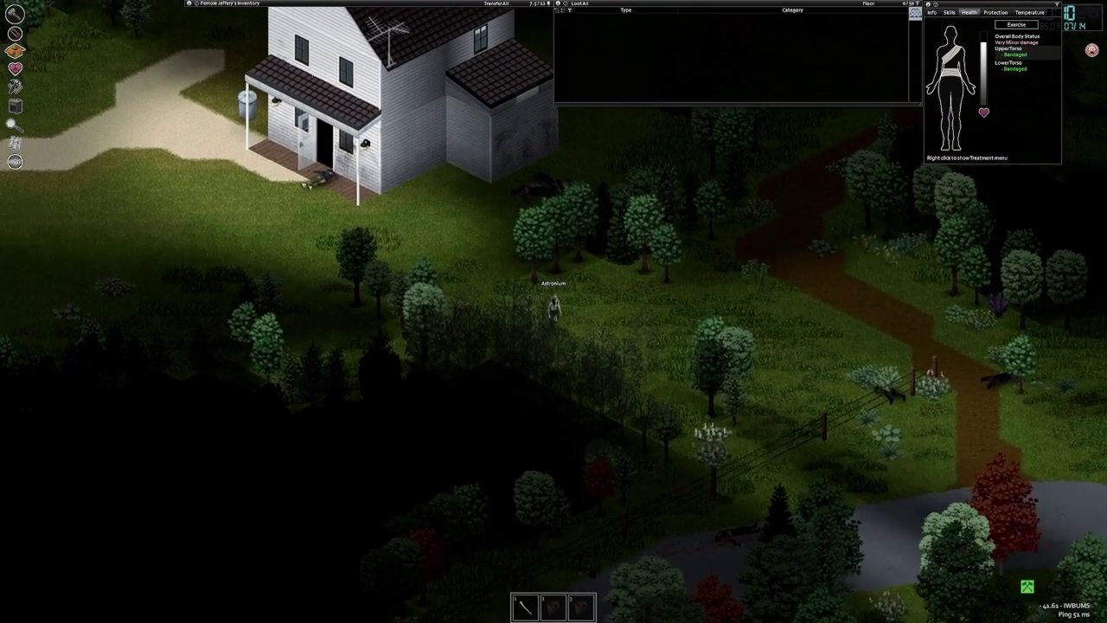
pyautogui.press('a')
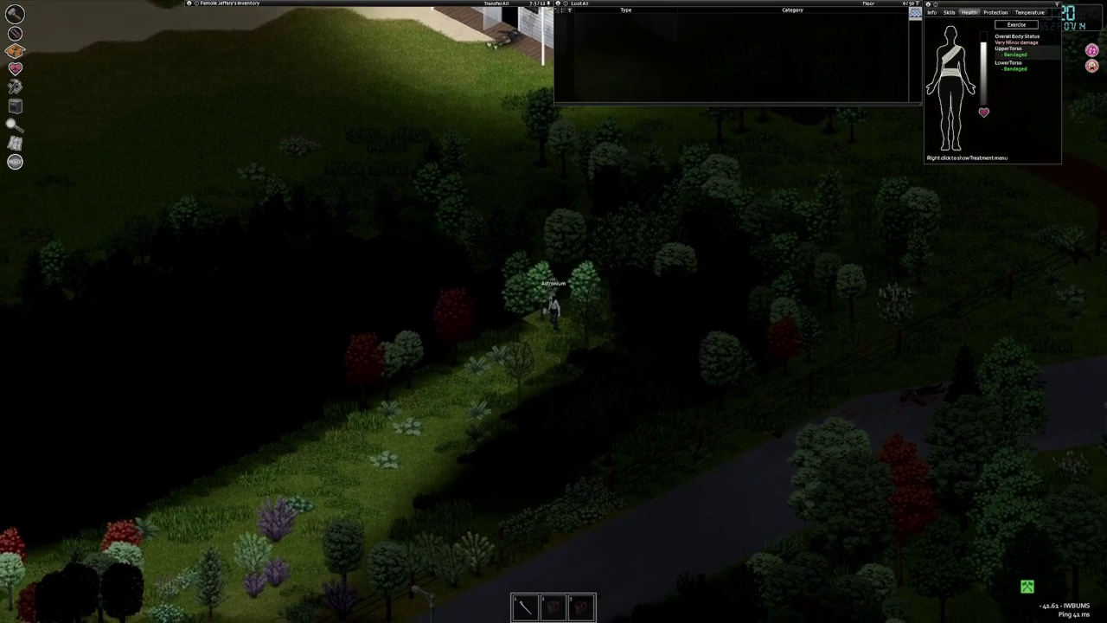
pyautogui.hotkey('s', 'a')
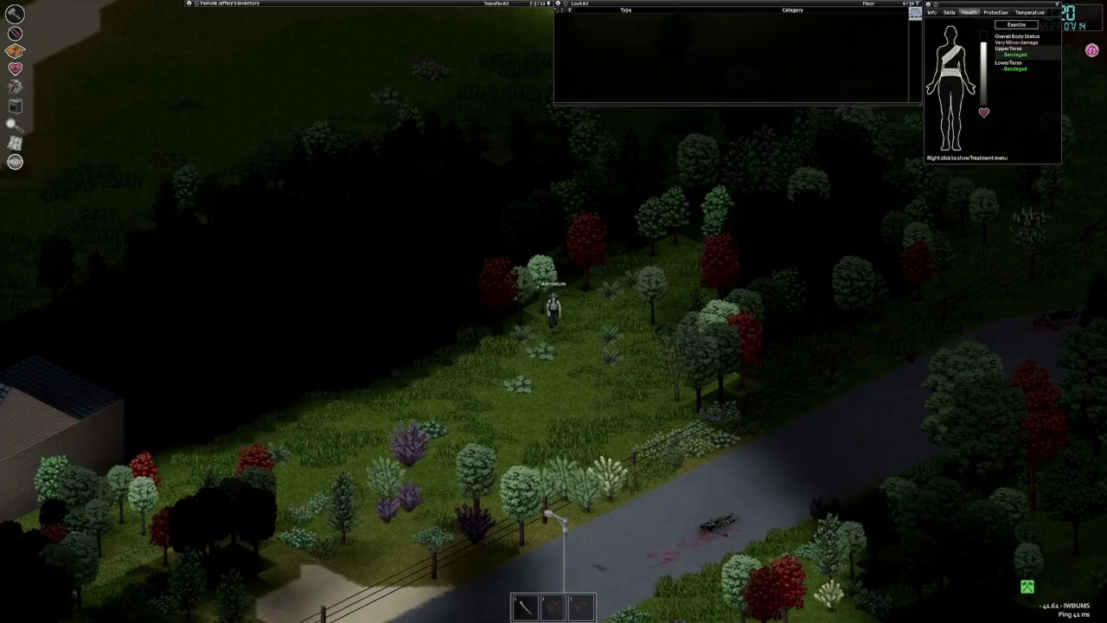
pyautogui.press('s')
pyautogui.hotkey('s', 'd')
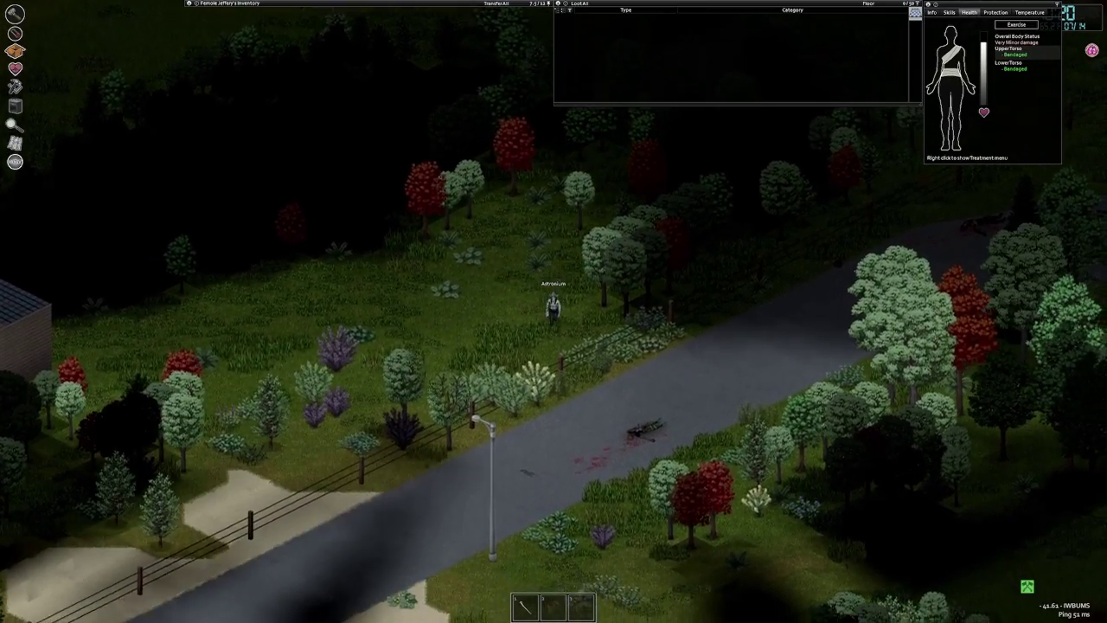
pyautogui.press('s')
pyautogui.scroll(2, 554, 312)
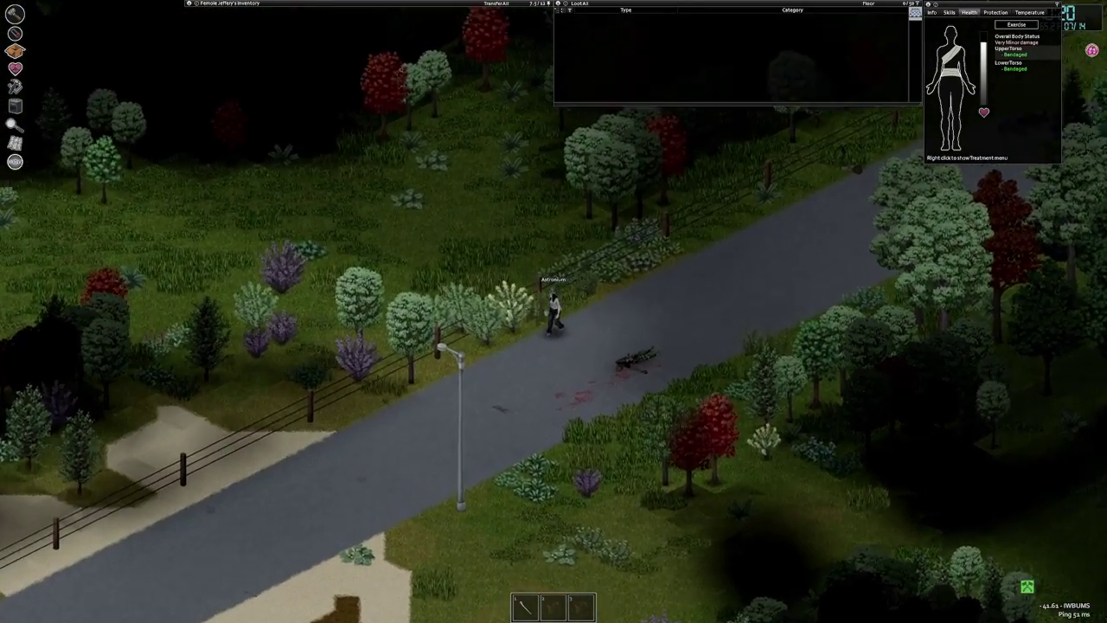
# Step: Leave the road for the nearby house, passing its trash can and wall
pyautogui.press('a')
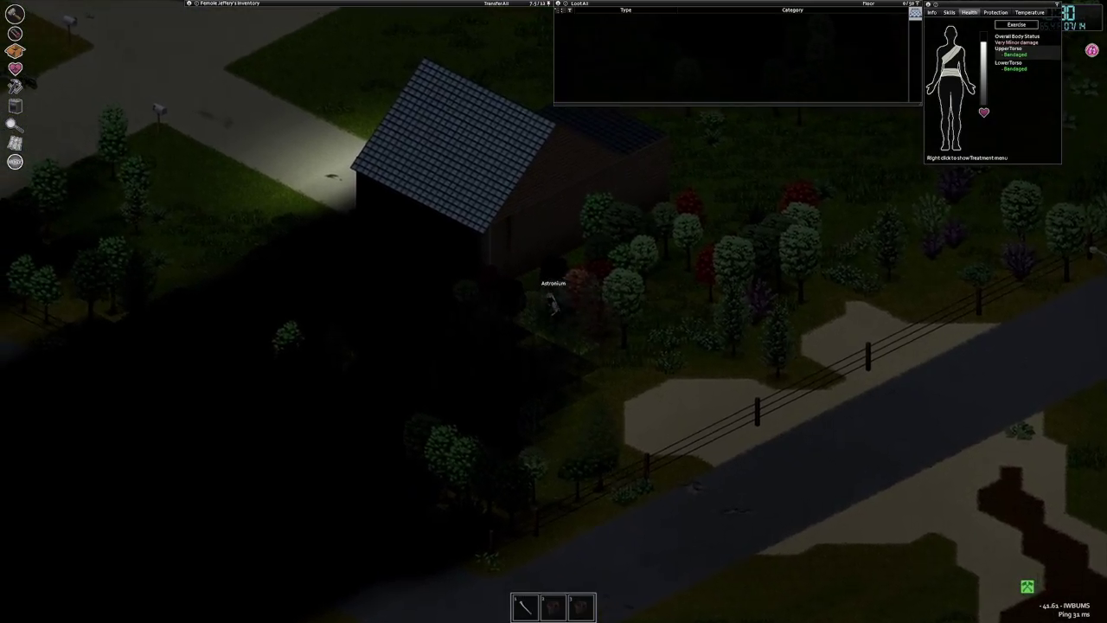
pyautogui.press('a')
pyautogui.scroll(2, 554, 311)
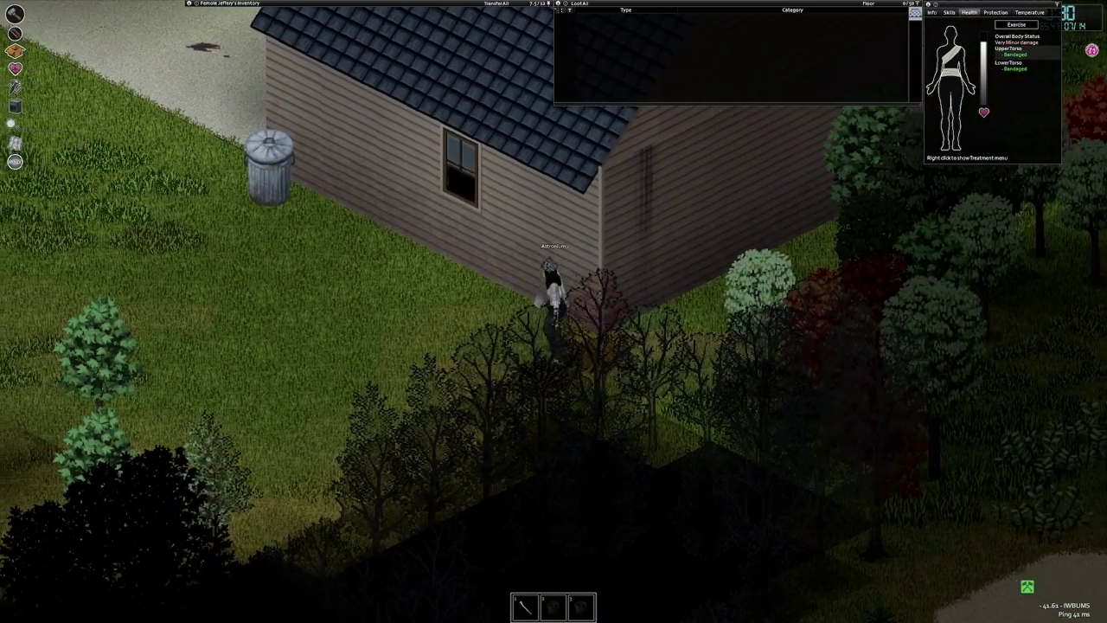
pyautogui.hotkey('w', 'a')
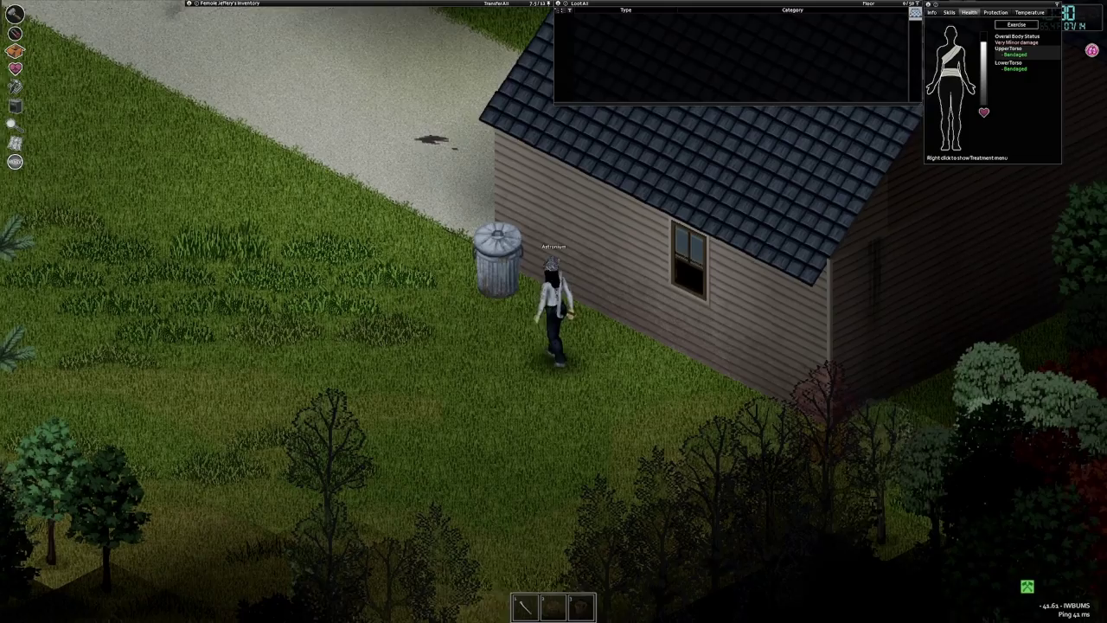
pyautogui.press('a')
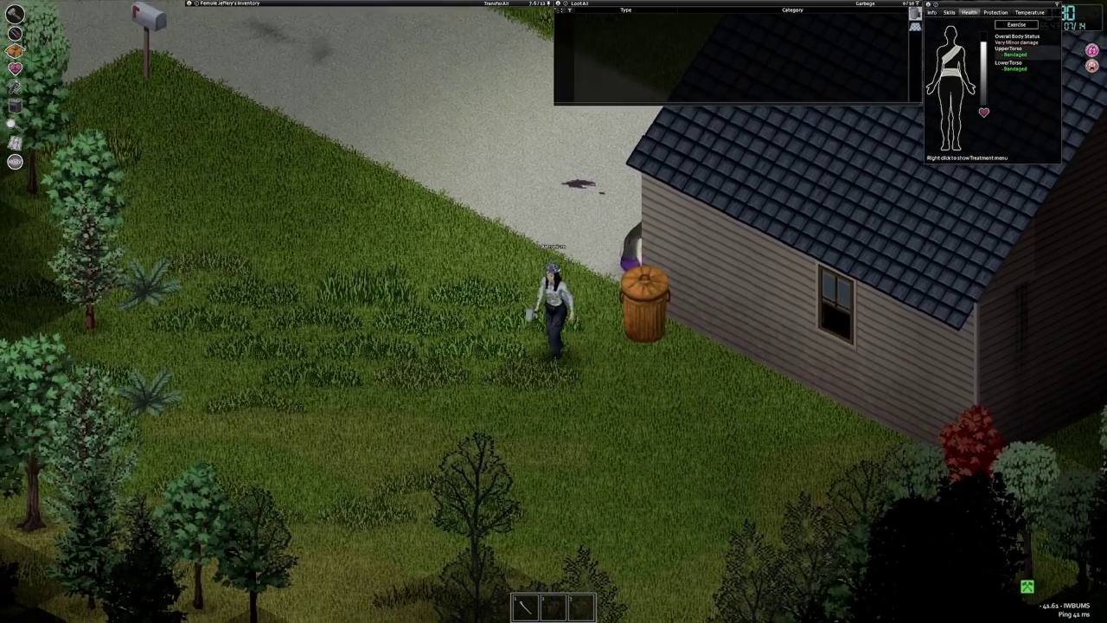
pyautogui.hotkey('s', 'd')
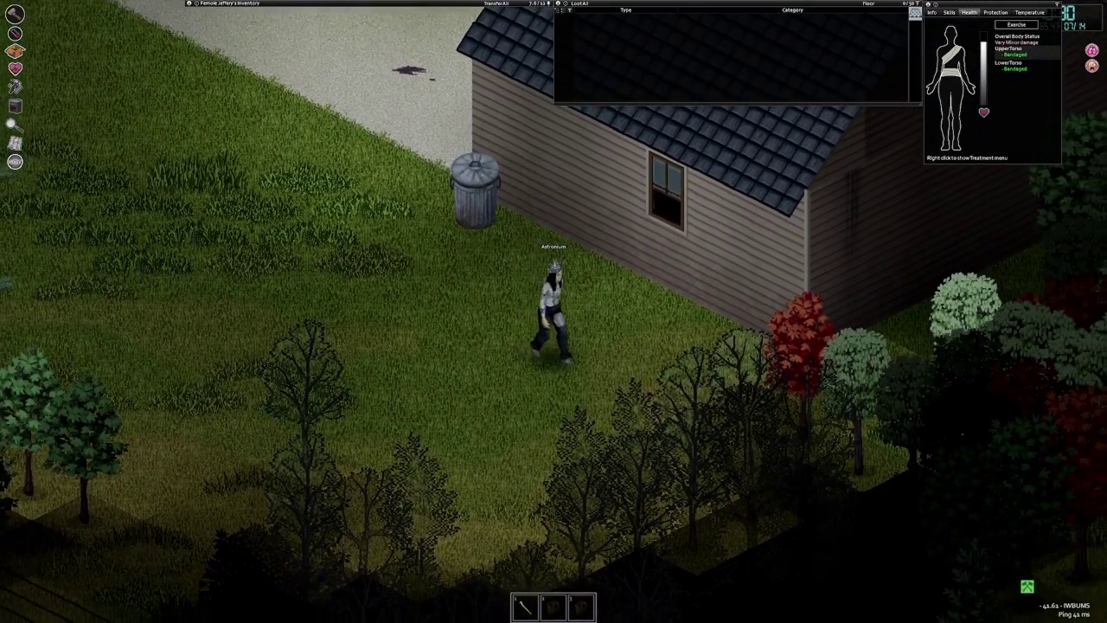
pyautogui.hotkey('s', 'd')
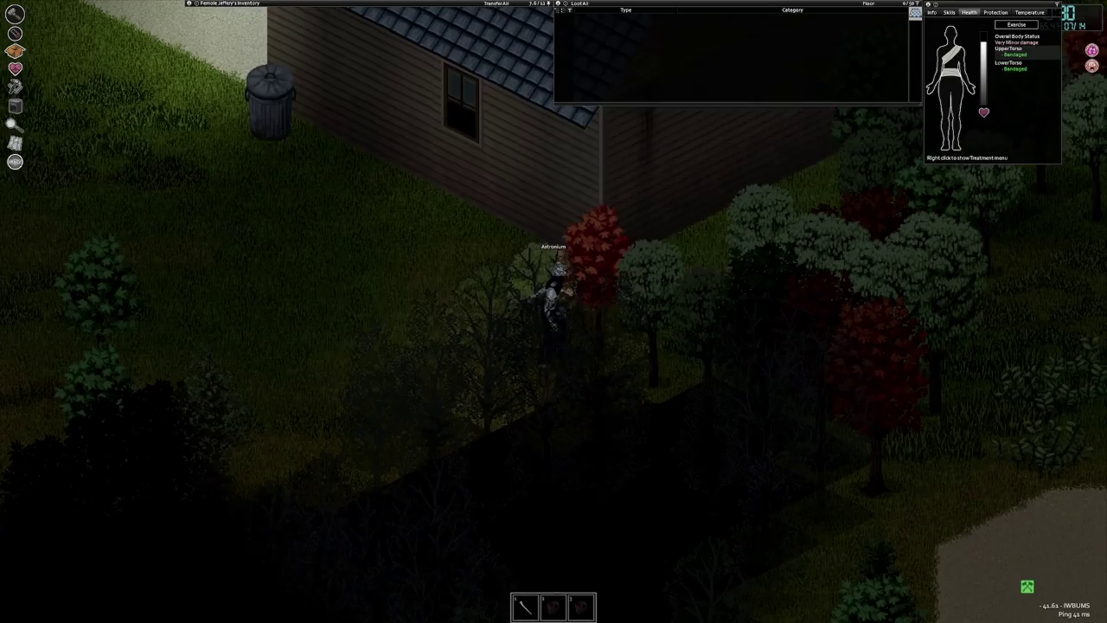
# Step: Cross the lawn, vault the fence, and cross the road toward the trailer
pyautogui.press('a')
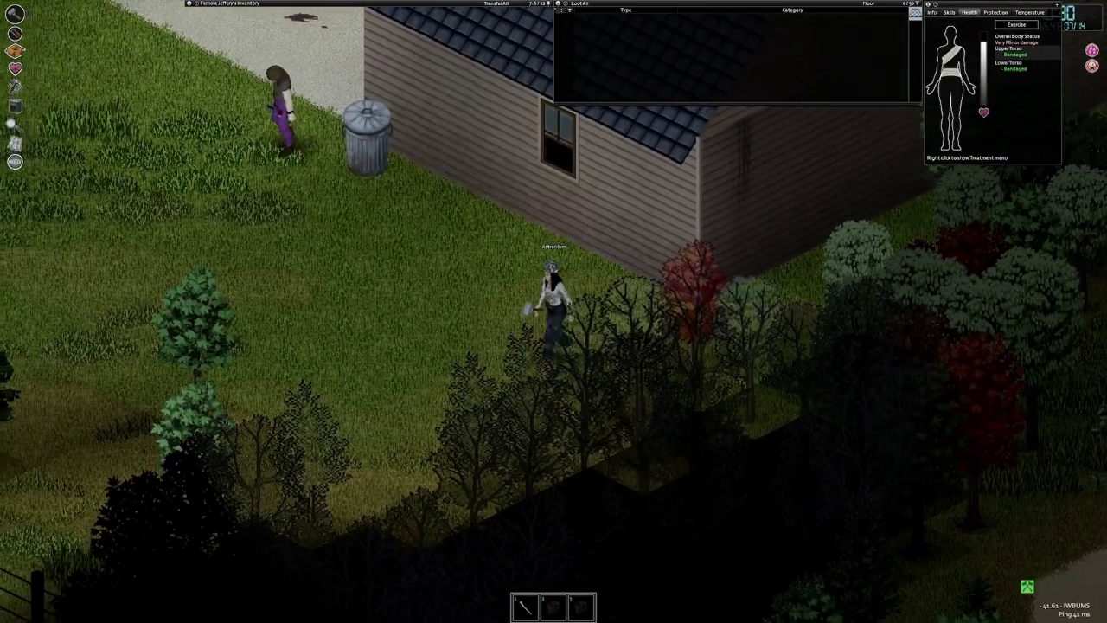
pyautogui.press('a')
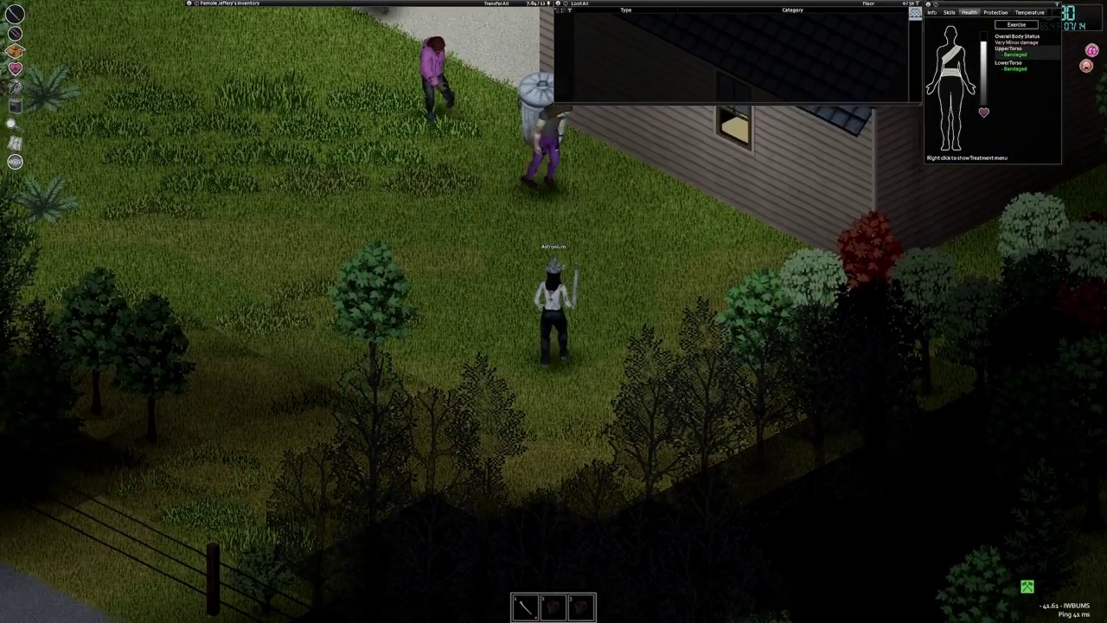
pyautogui.scroll(-3, 554, 311)
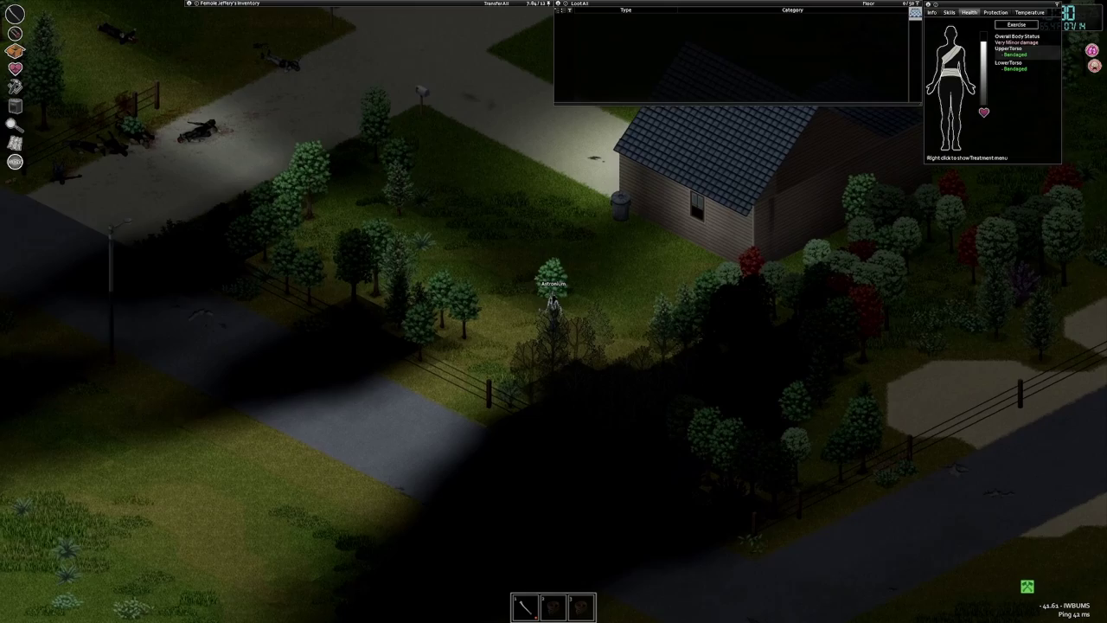
pyautogui.hotkey('s', 'a')
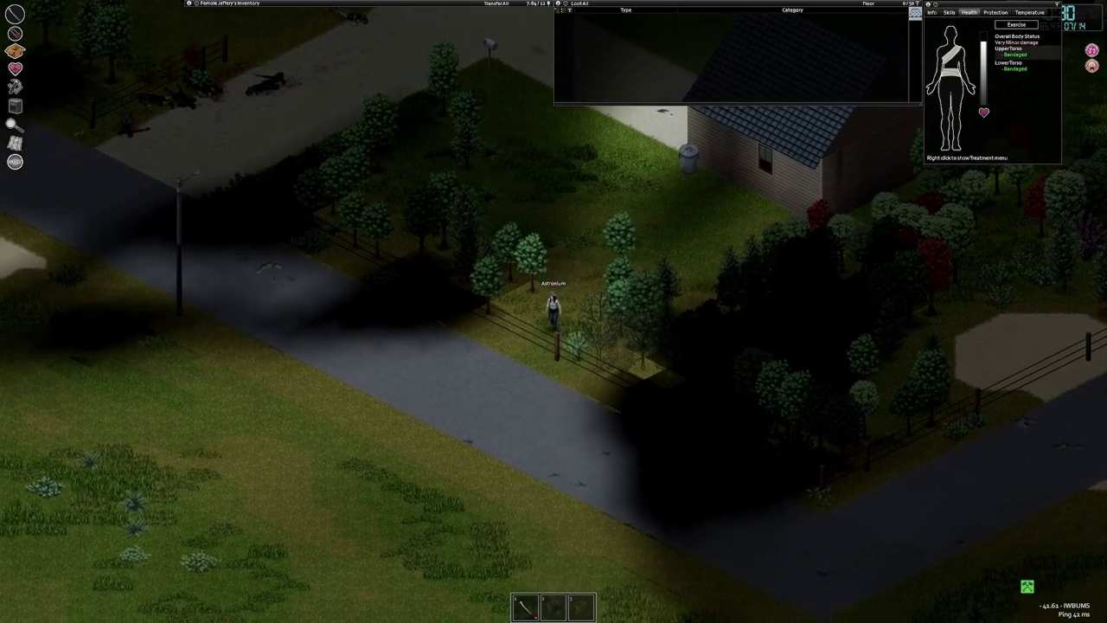
pyautogui.hotkey('s', 'a')
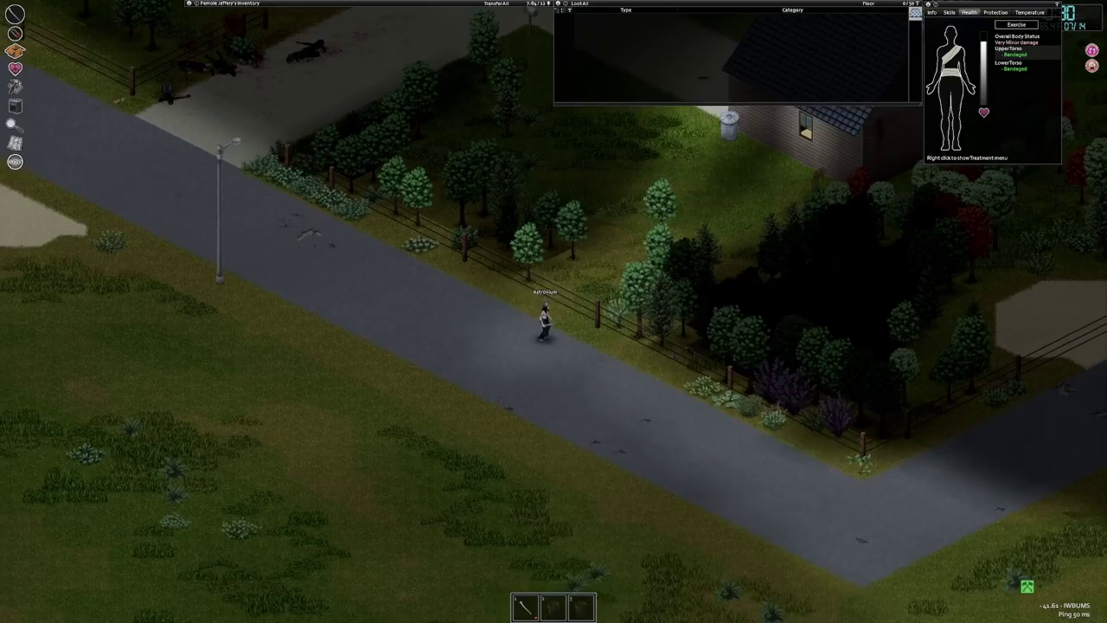
pyautogui.press('s')
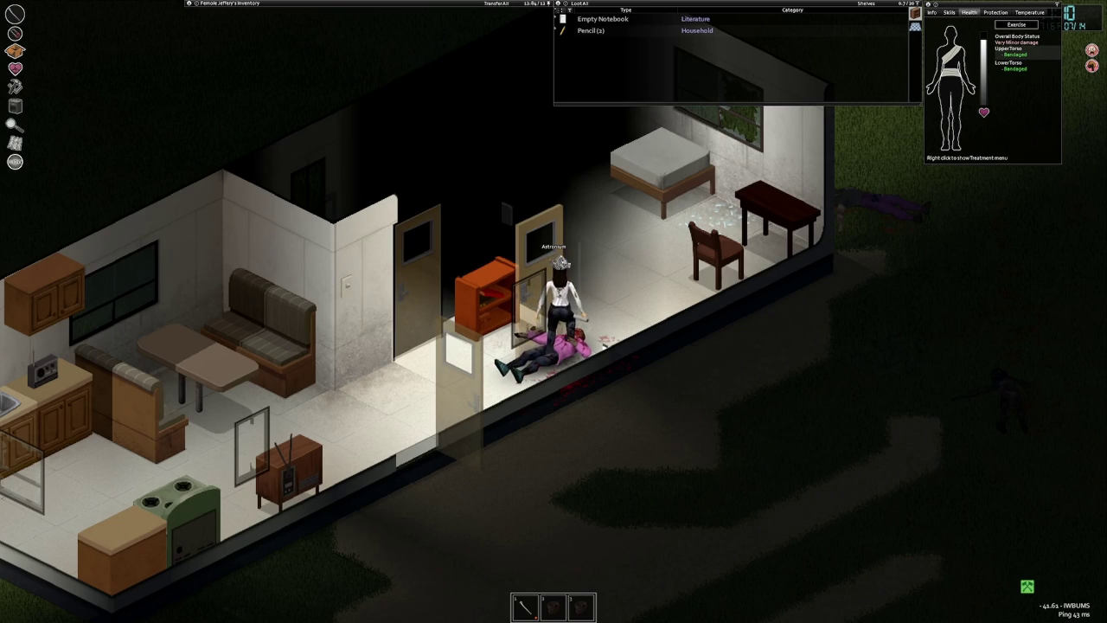
# Step: Walk into the trailer bedroom and disassemble the simple bed
pyautogui.press('w')
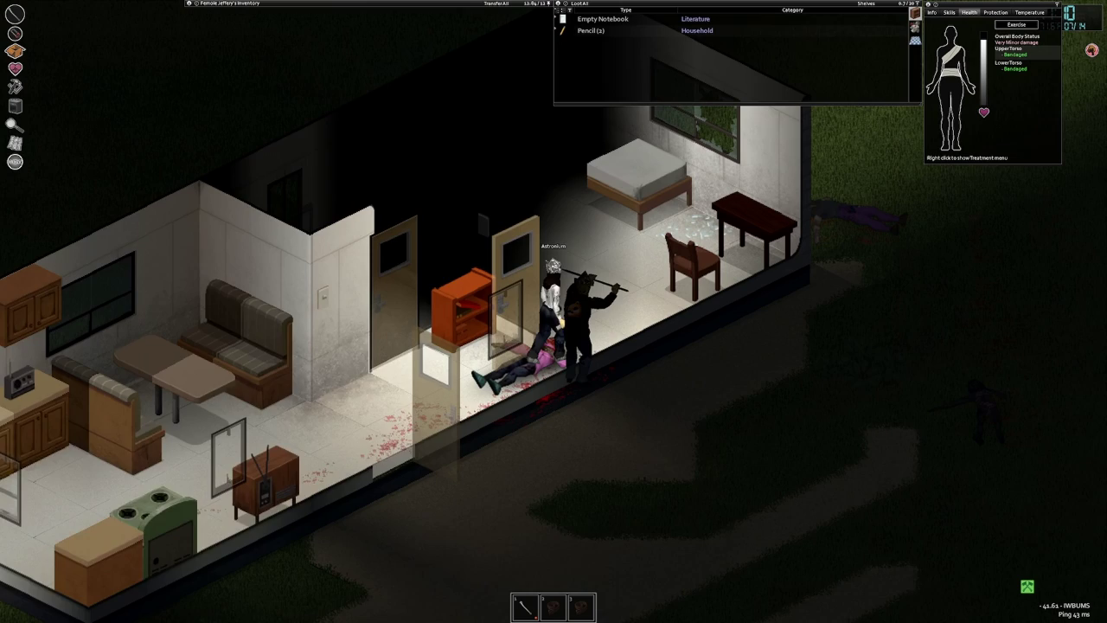
pyautogui.rightClick(588, 318)
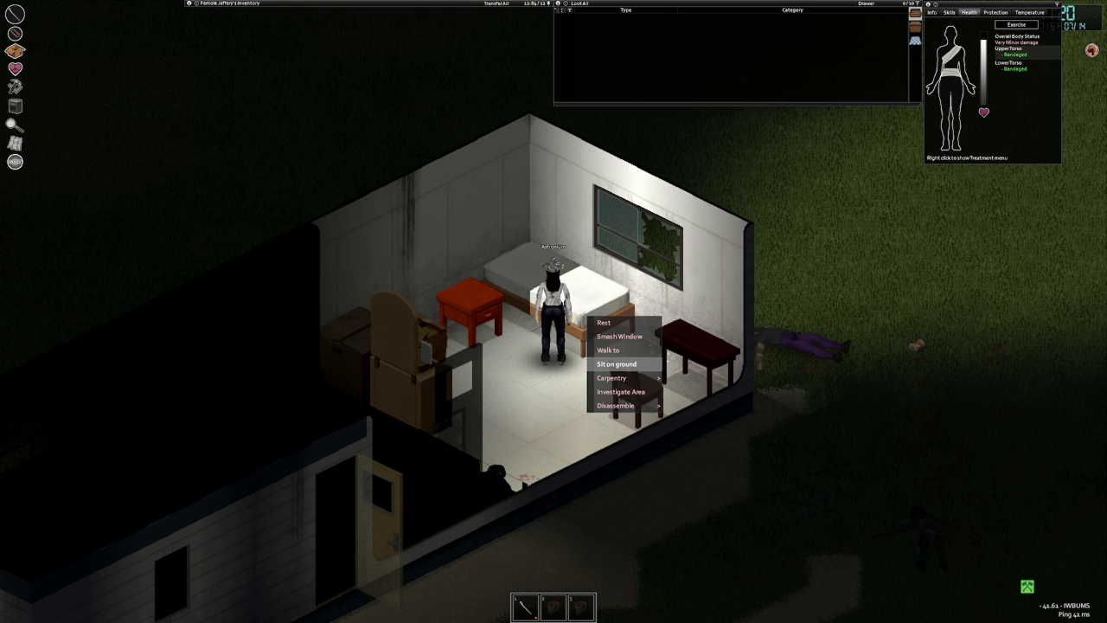
pyautogui.press('s')
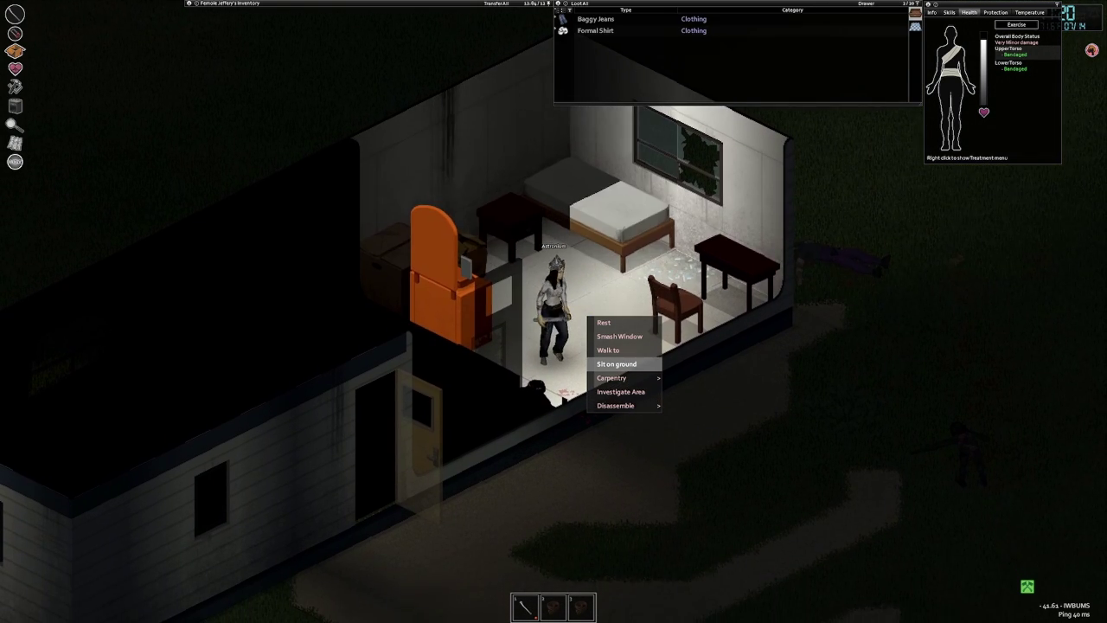
pyautogui.press('w')
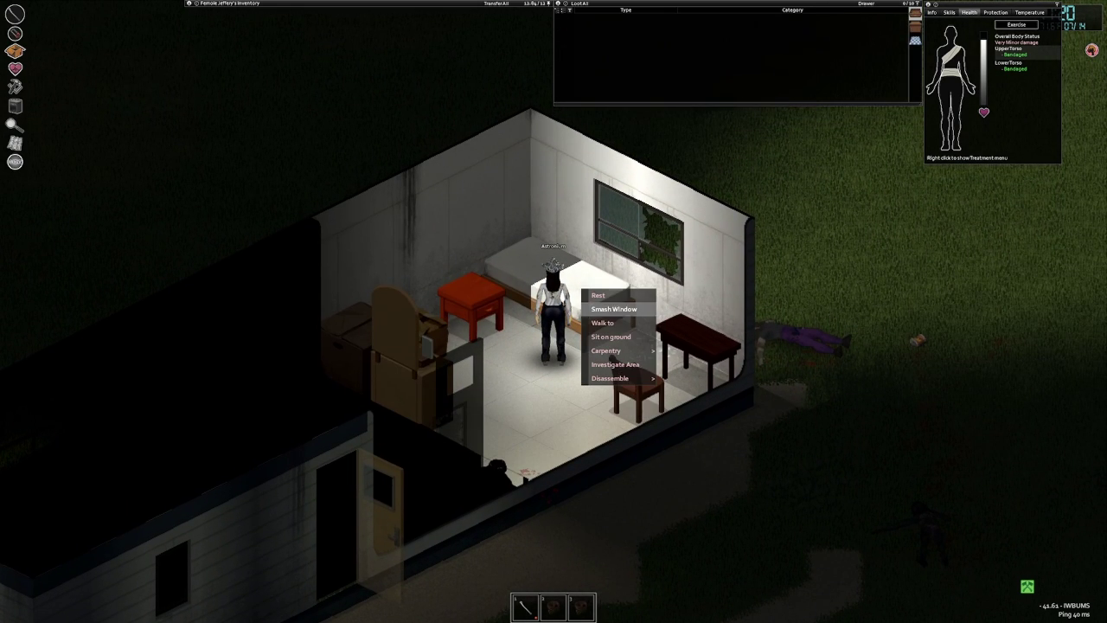
pyautogui.click(684, 378)
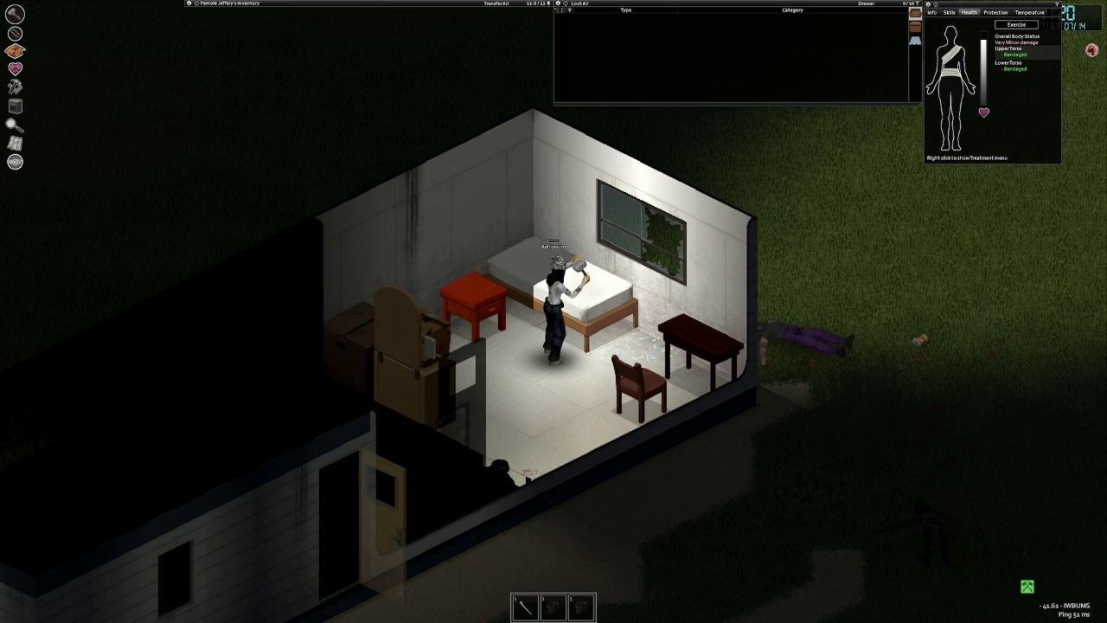
pyautogui.scroll(-2, 553, 311)
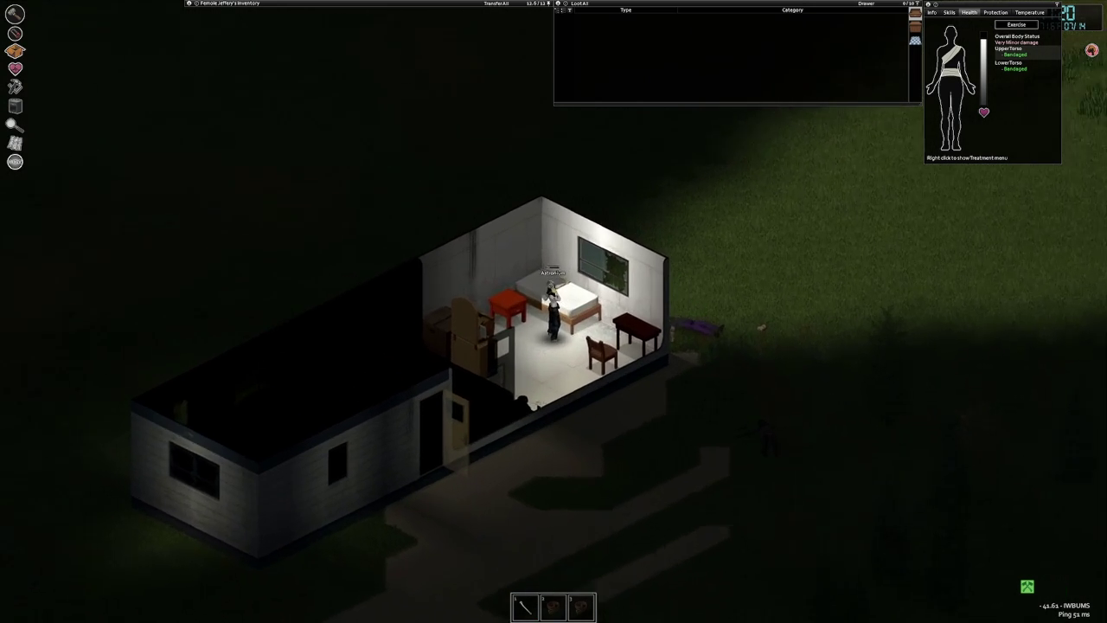
pyautogui.scroll(2, 553, 311)
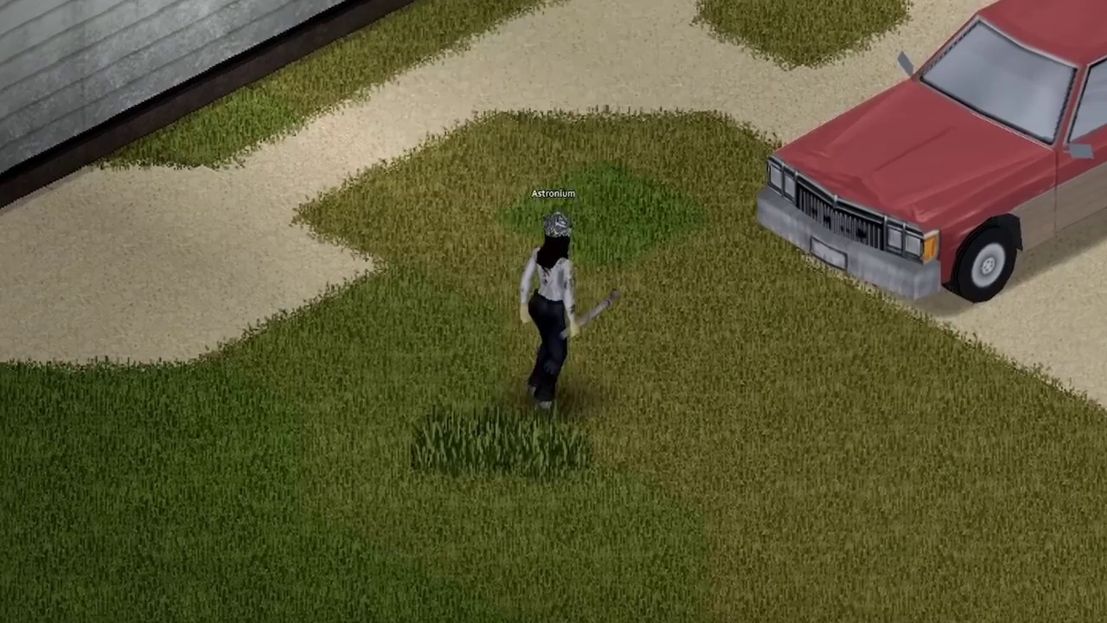
pyautogui.press('d')
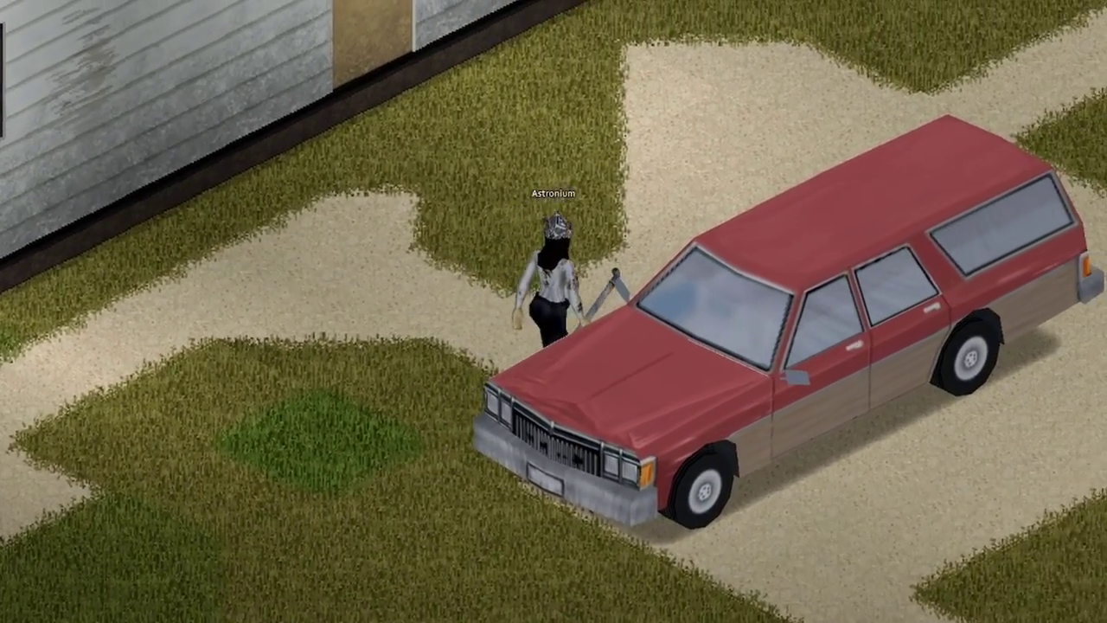
# Step: Cross the lawn to the red car, get in, and climb back out
pyautogui.press('e')
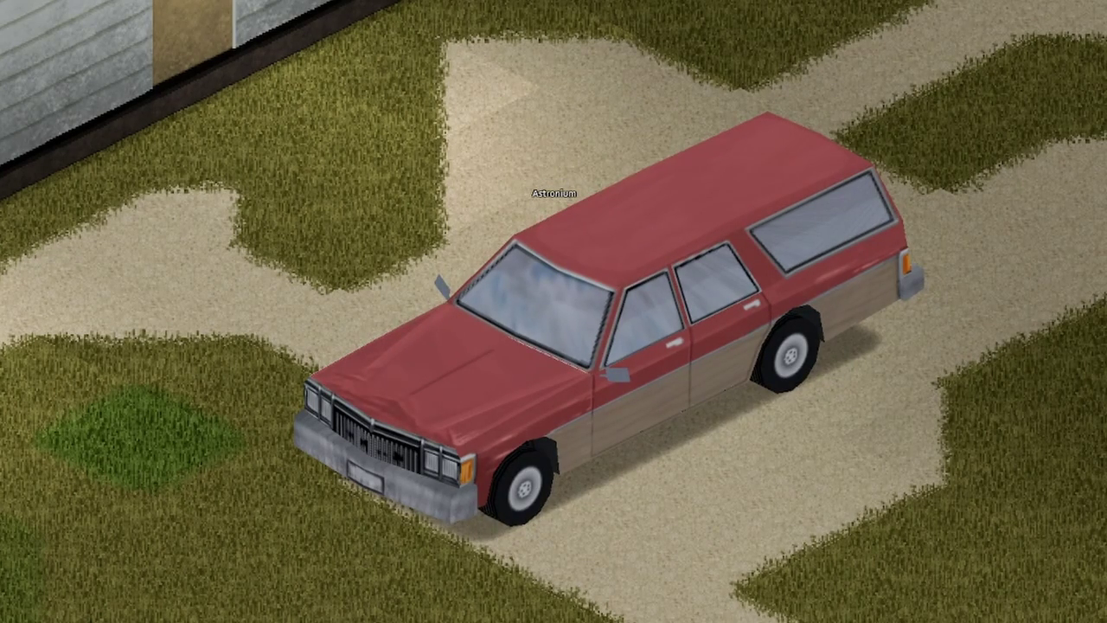
pyautogui.press('e')
# Step: Enter the trailer through its door and walk back out onto the dark grass
pyautogui.press('w')
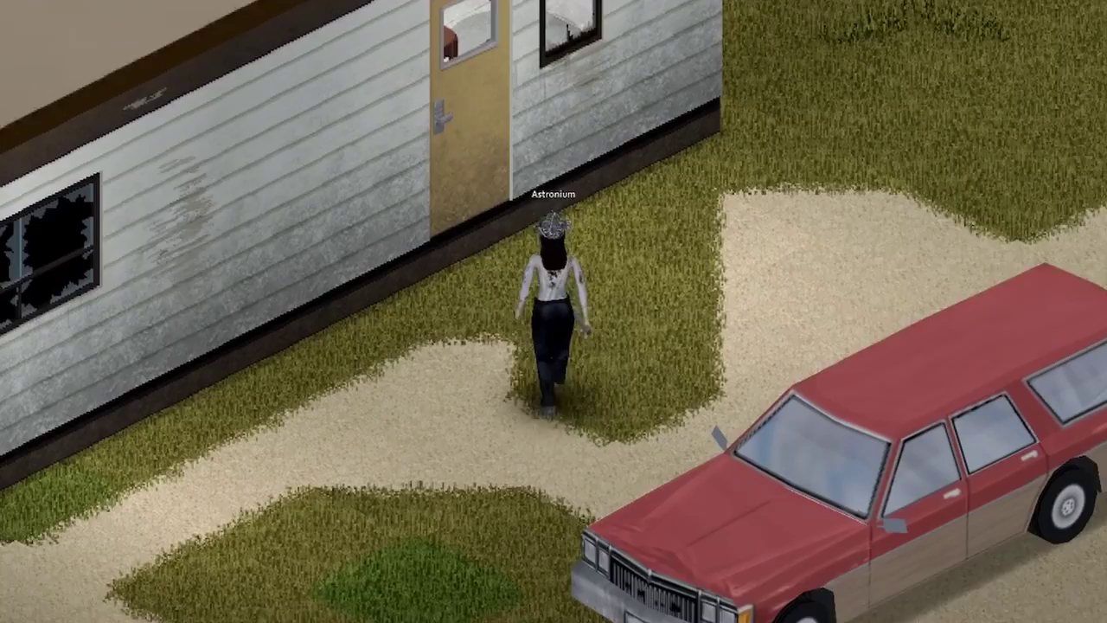
pyautogui.press('e')
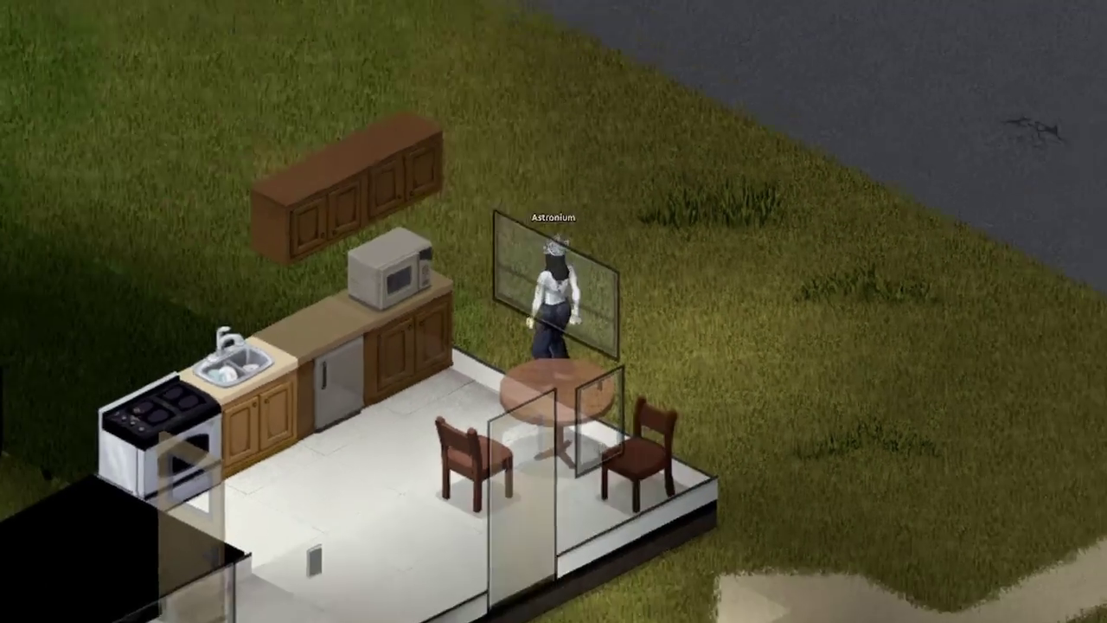
pyautogui.scroll(-2, 553, 311)
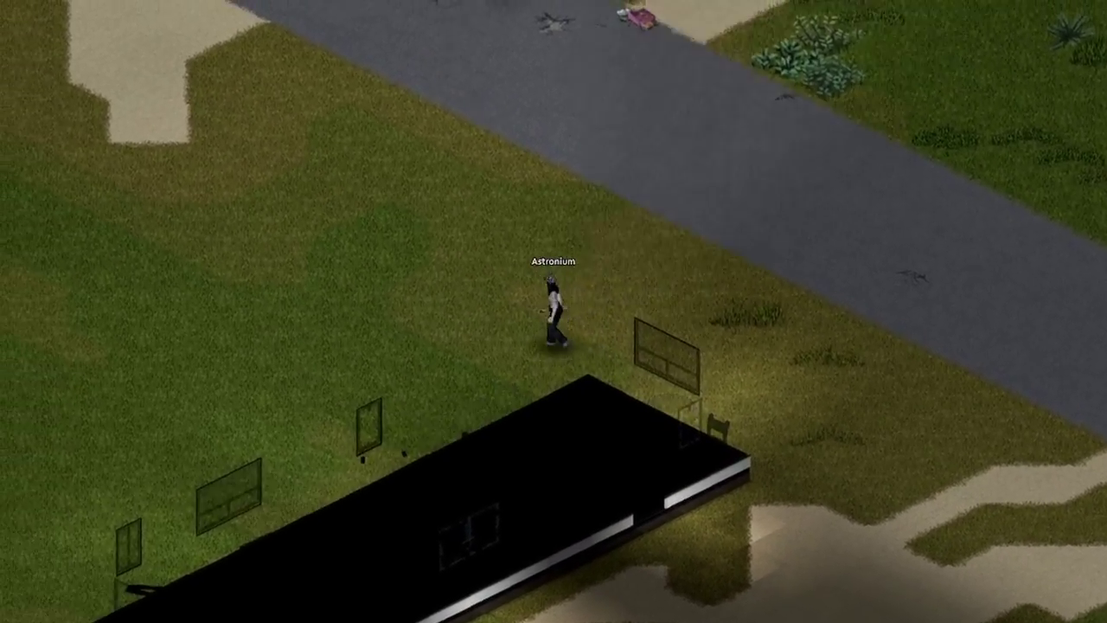
pyautogui.press('a')
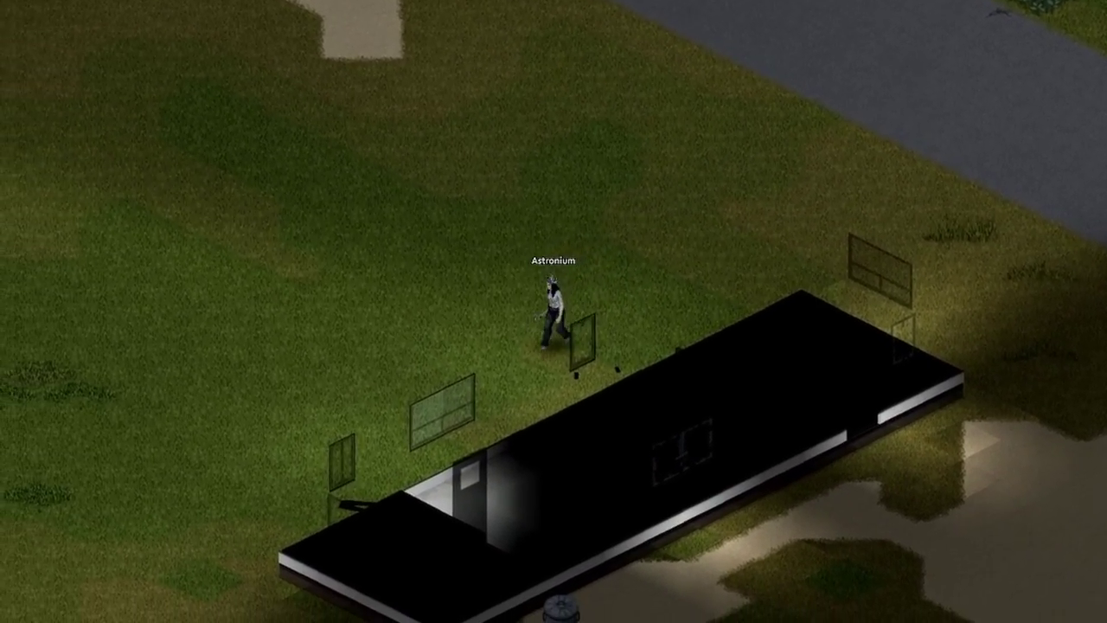
pyautogui.scroll(-2, 554, 311)
# Step: Turn the HUD back on and walk across the road to the third trailer's wall
pyautogui.press('v')
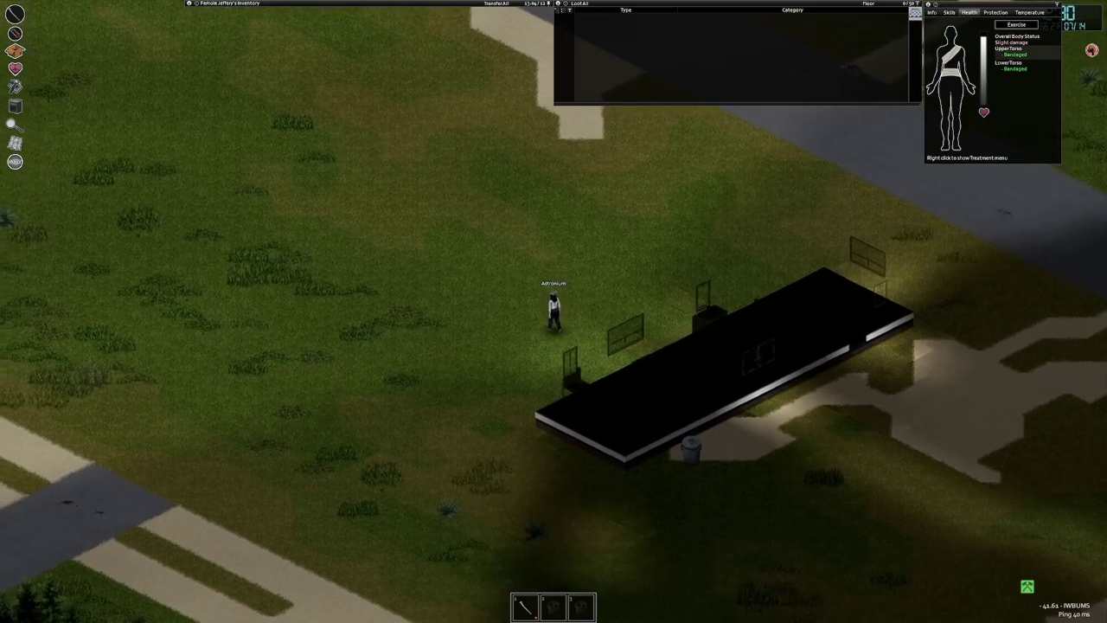
pyautogui.press('a')
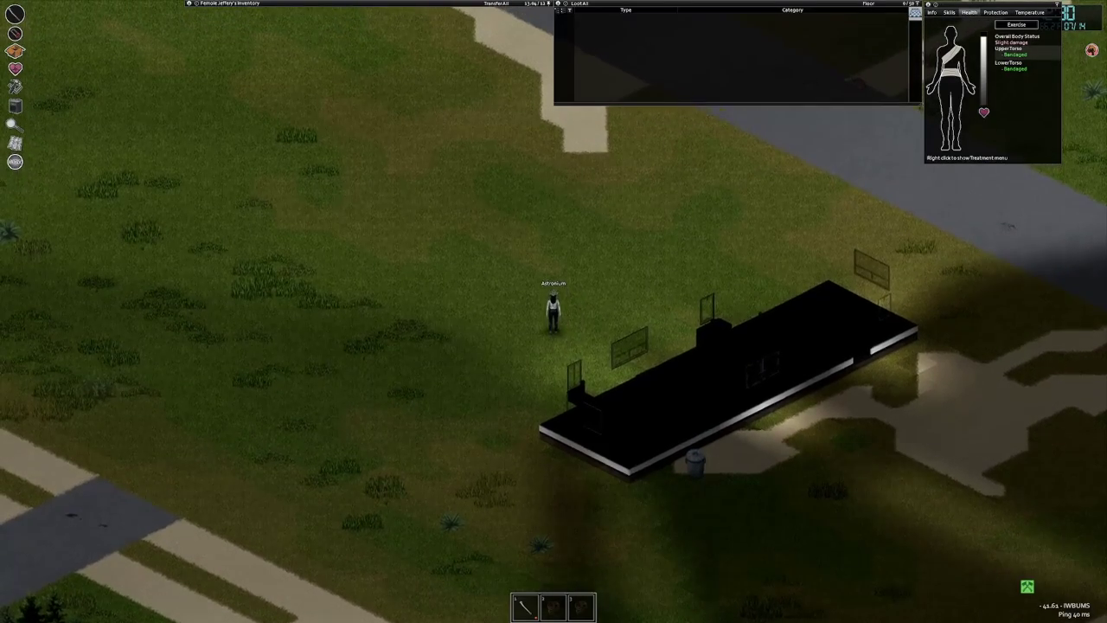
pyautogui.press('w')
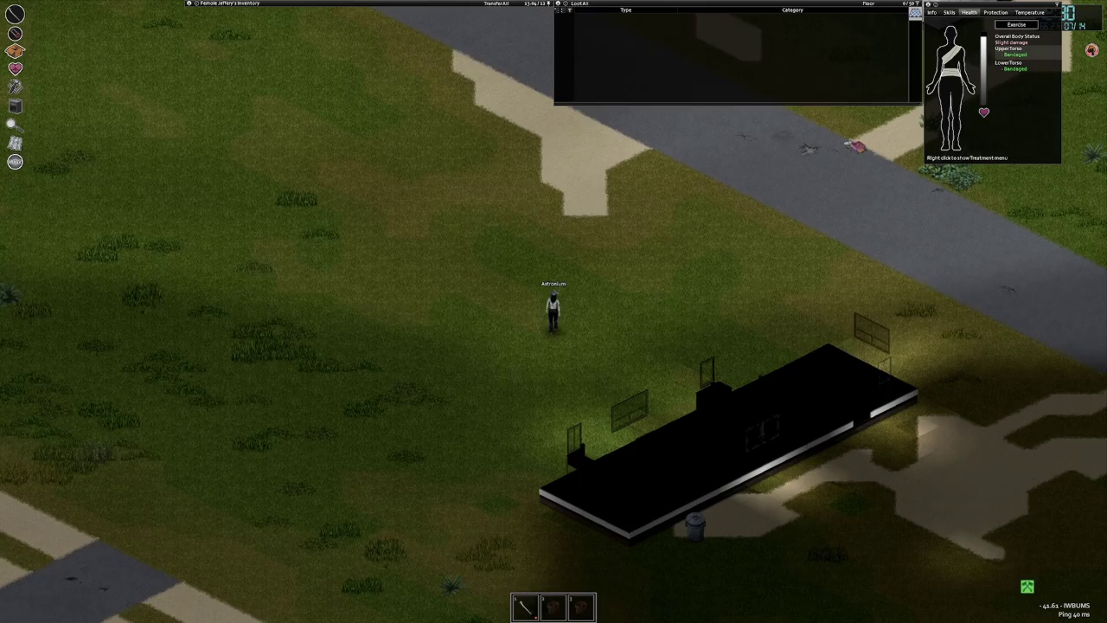
pyautogui.press('w')
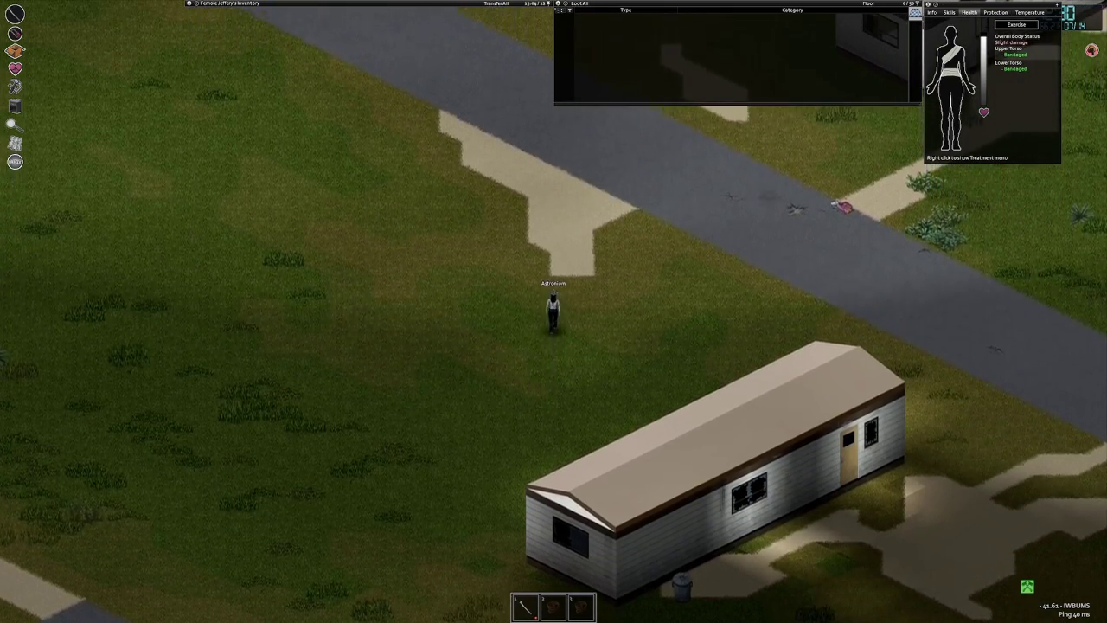
pyautogui.scroll(-2, 554, 311)
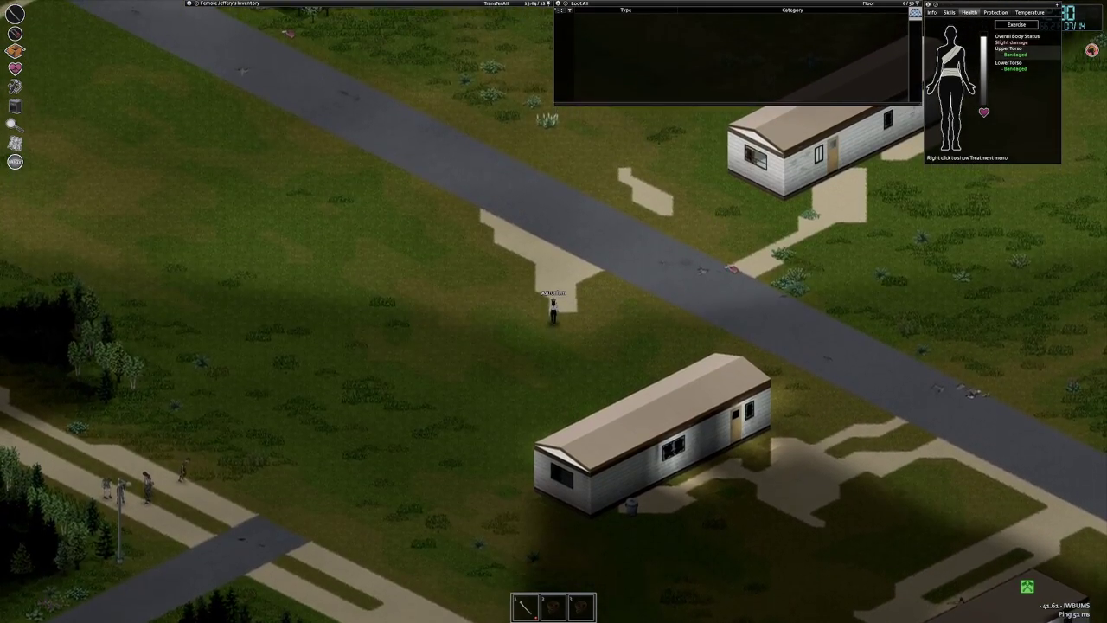
pyautogui.hotkey('w', 'd')
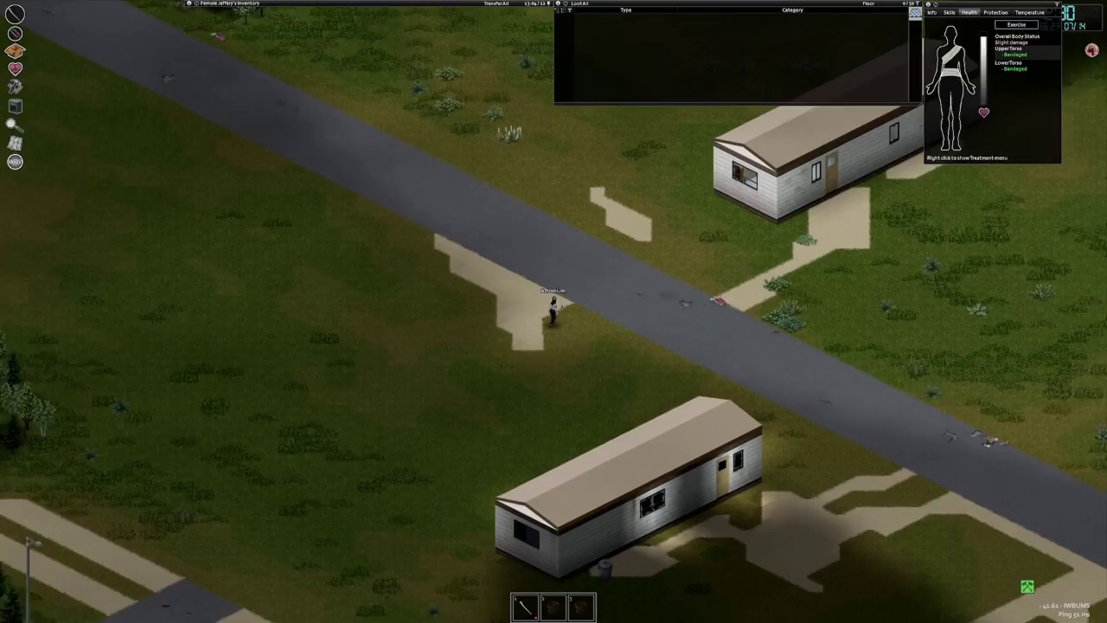
pyautogui.scroll(1, 553, 312)
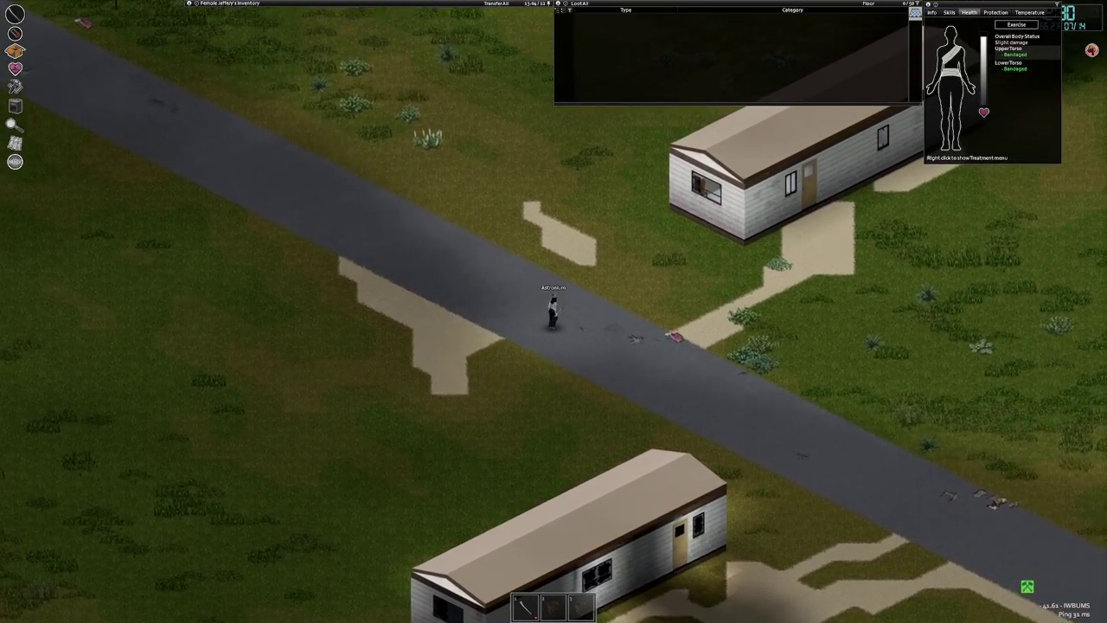
pyautogui.hotkey('w', 'd')
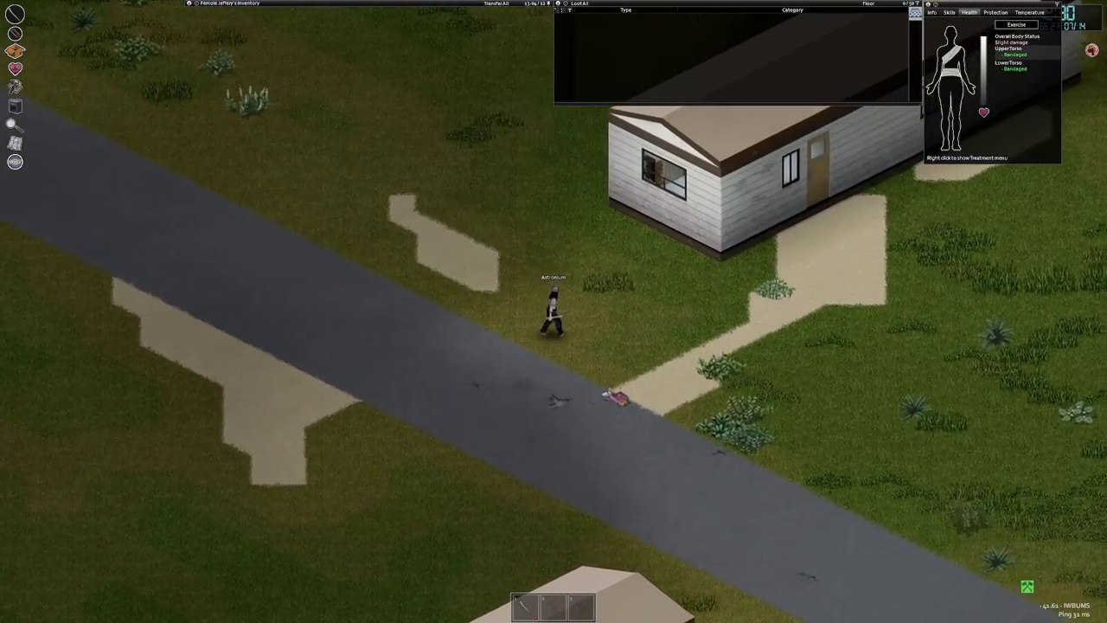
pyautogui.scroll(1, 554, 312)
pyautogui.hotkey('w', 'd')
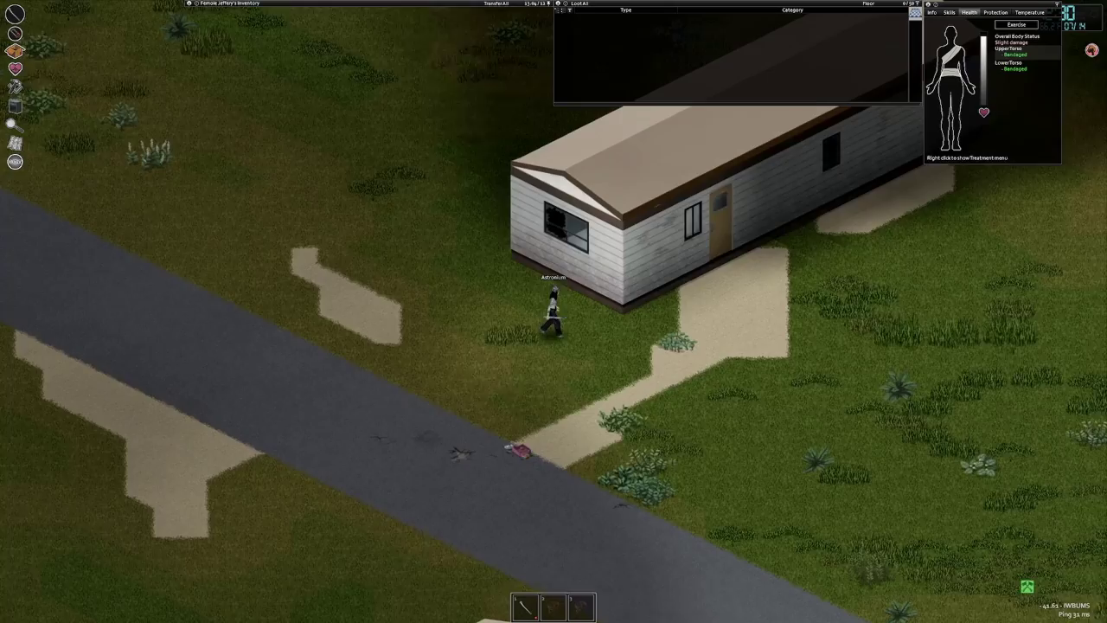
pyautogui.scroll(2, 553, 312)
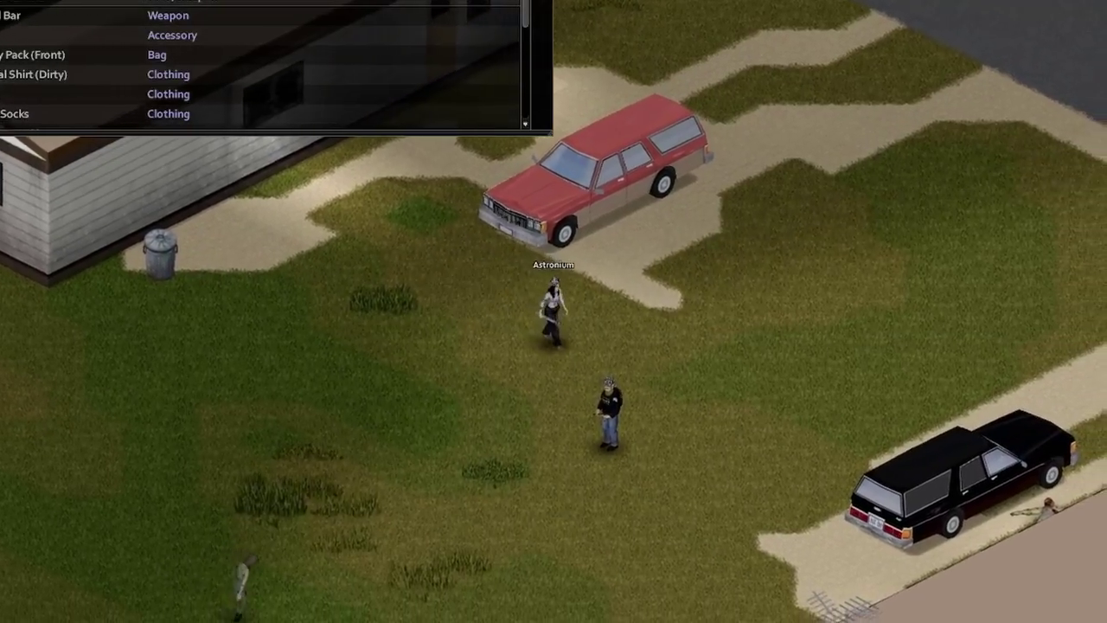
pyautogui.scroll(2, 554, 311)
# Step: Close the inventory and strike down the female zombie and the blue-capped zombie
pyautogui.press('s')
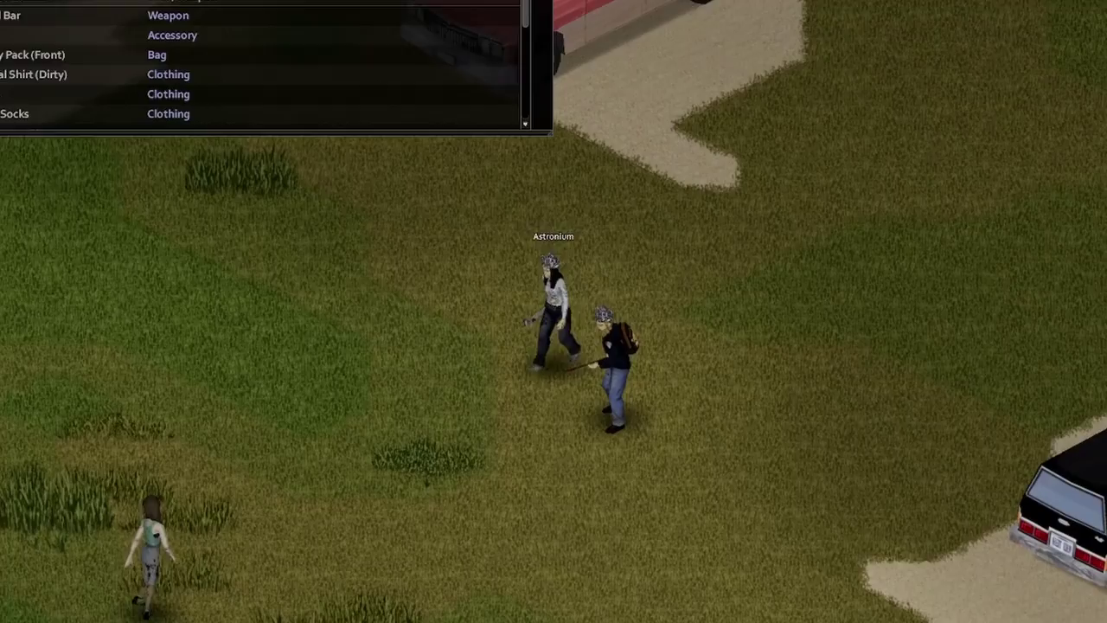
pyautogui.press('Tab')
pyautogui.press('a')
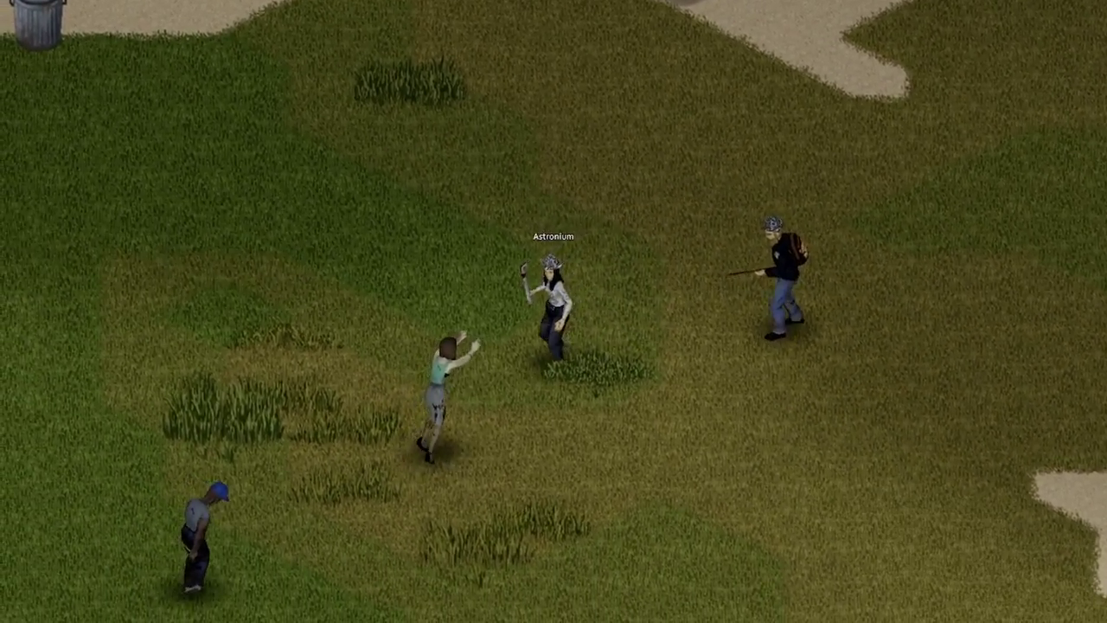
pyautogui.press('space')
pyautogui.press('a')
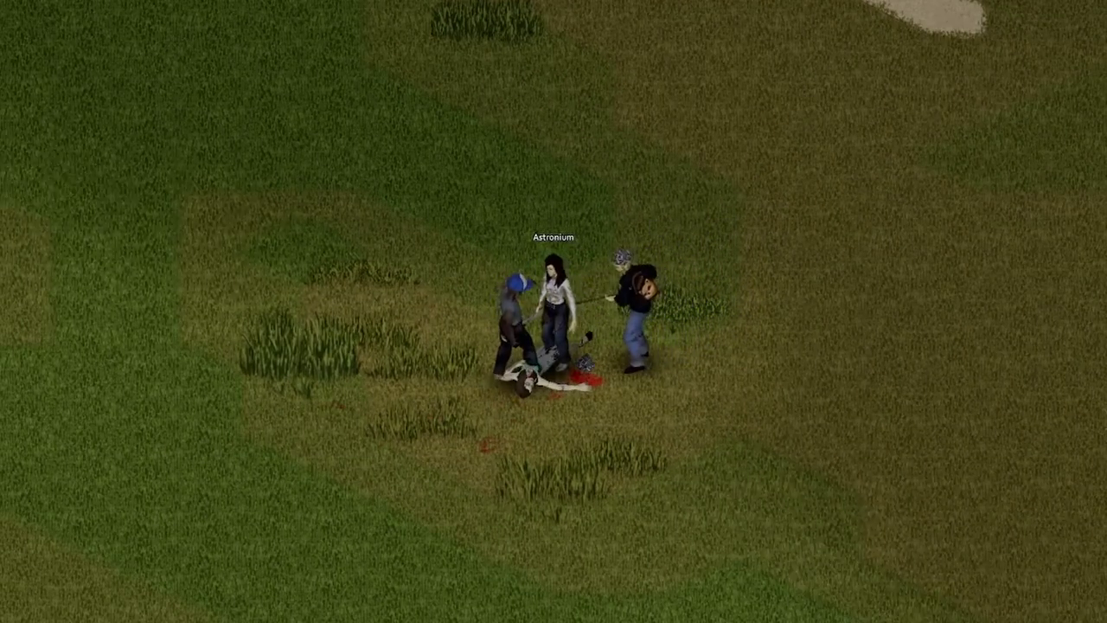
pyautogui.press('a')
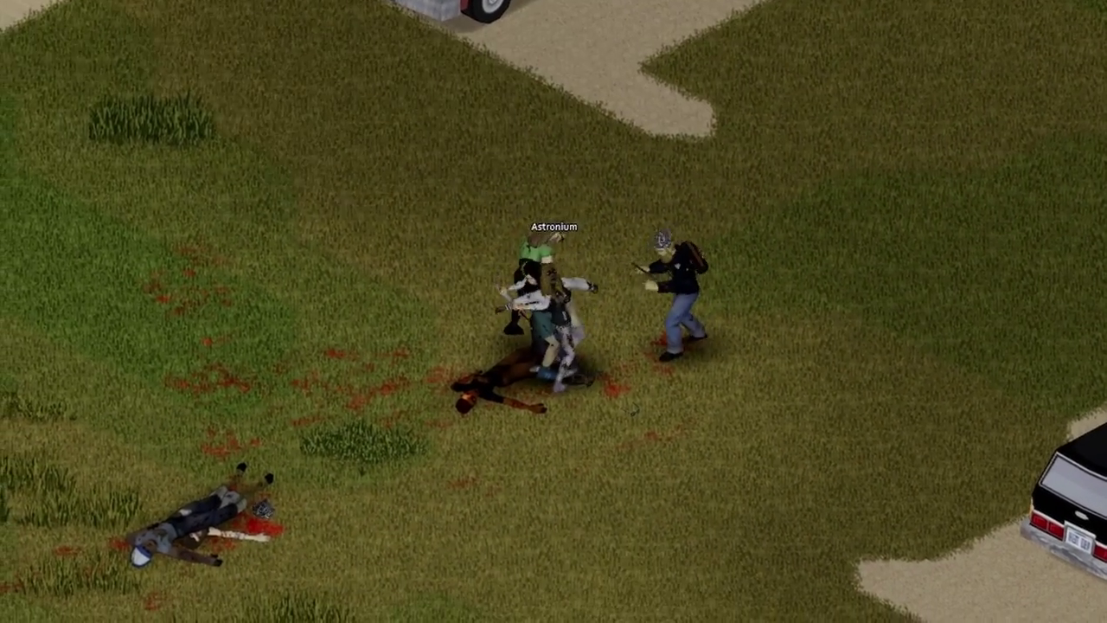
# Step: Check the ground context menu at two spots, then dismiss it
pyautogui.rightClick(572, 273)
pyautogui.rightClick(863, 143)
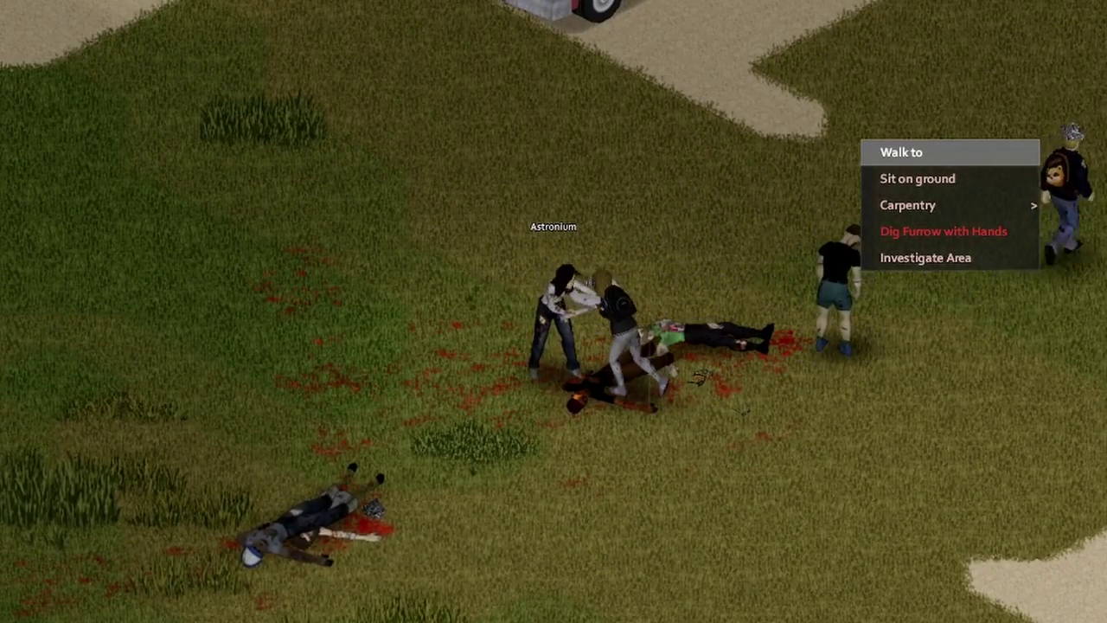
pyautogui.press('Escape')
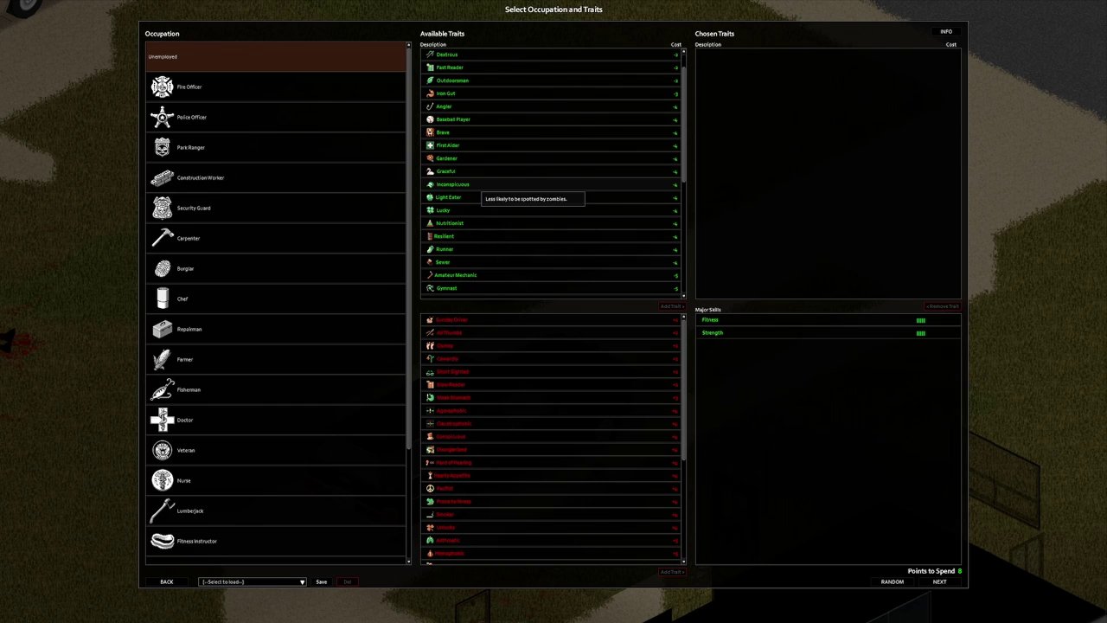
pyautogui.scroll(-4, 467, 191)
# Step: Browse the available traits, highlighting Keen Hearing, First Aider and Inconspicuous
pyautogui.click(449, 262)
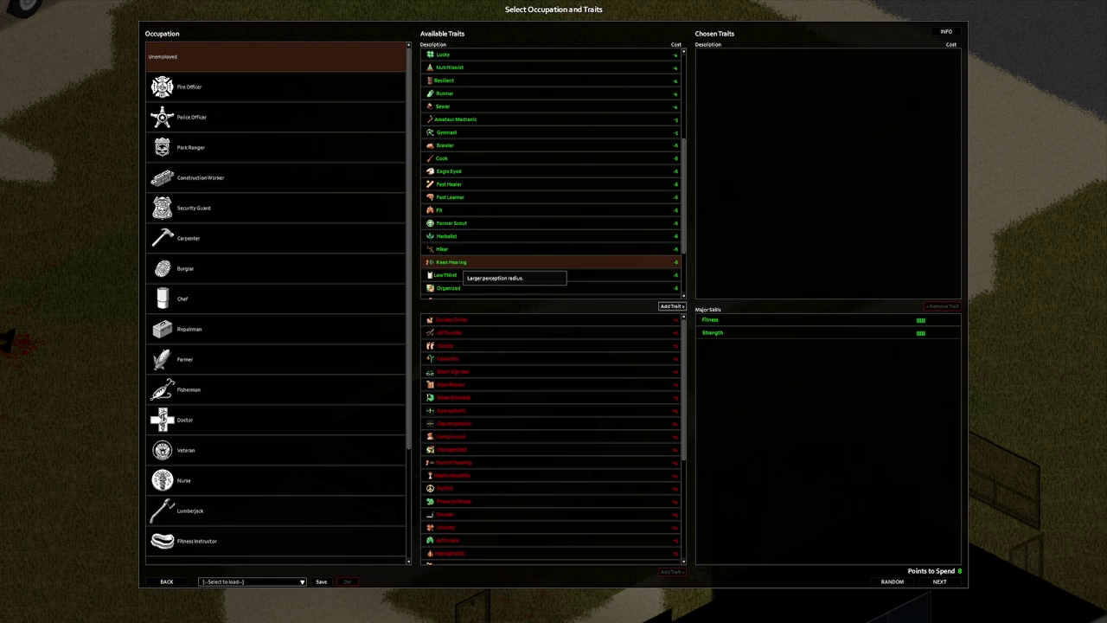
pyautogui.scroll(3, 491, 119)
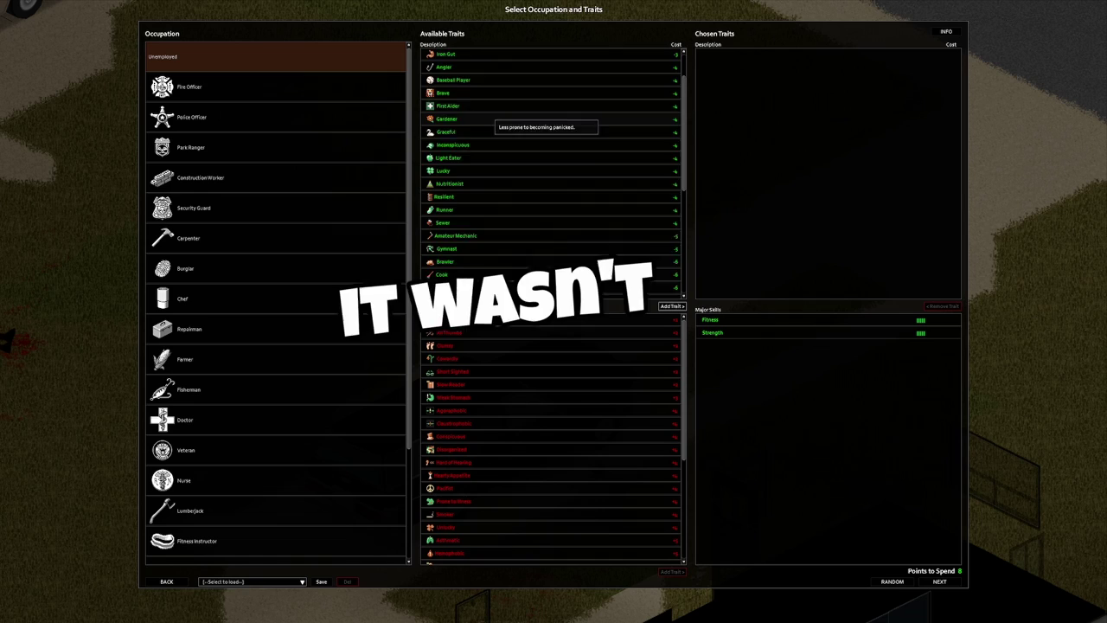
pyautogui.scroll(1, 491, 130)
pyautogui.click(476, 147)
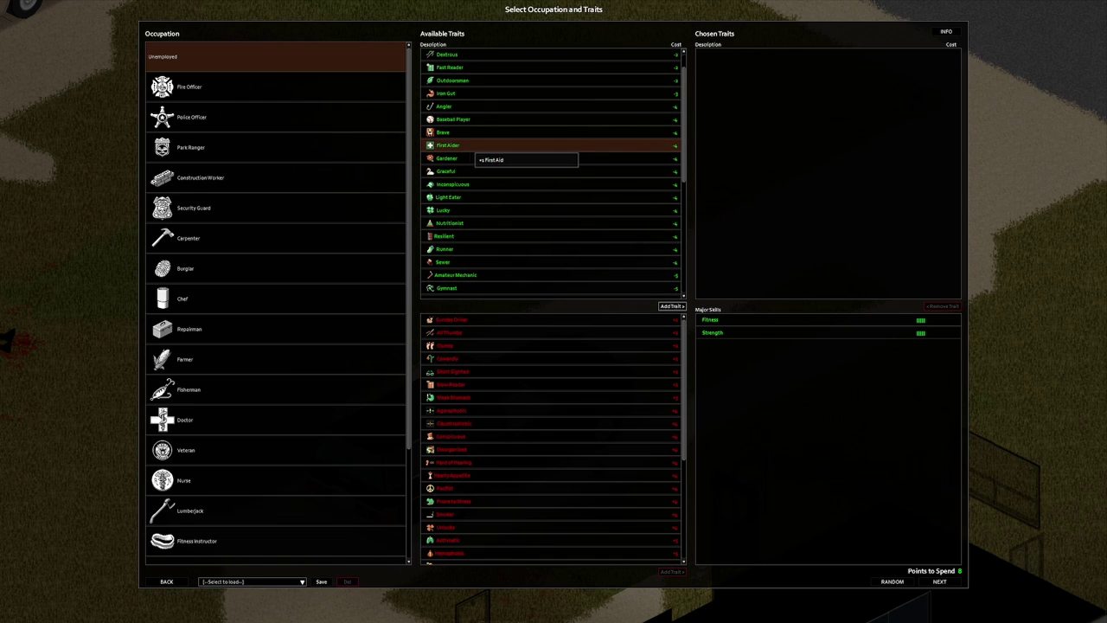
pyautogui.click(495, 159)
pyautogui.click(489, 184)
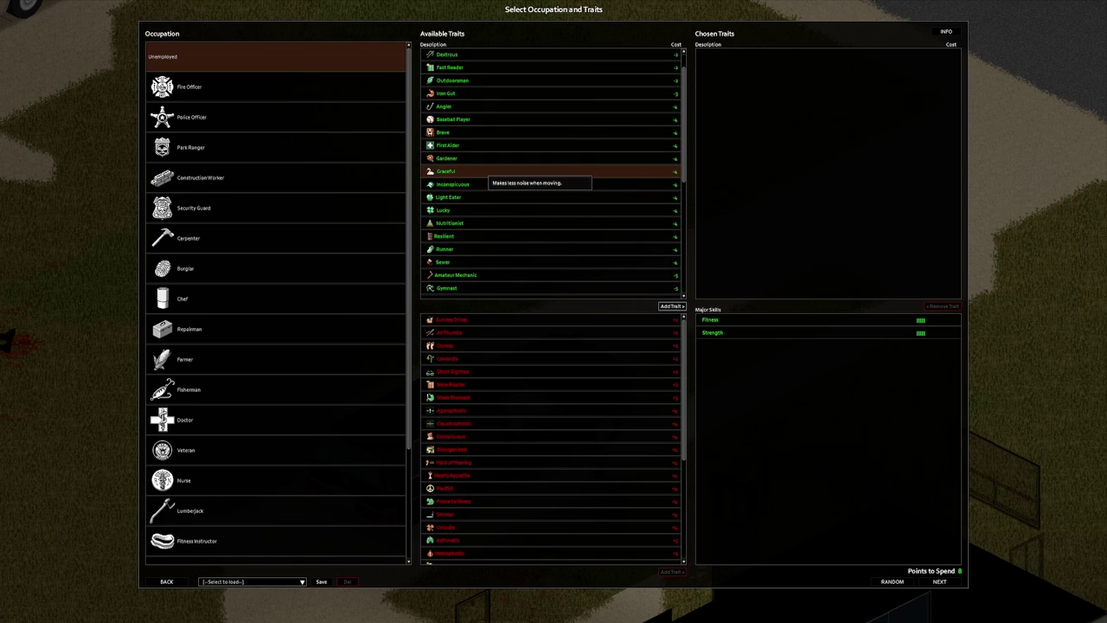
pyautogui.click(482, 185)
# Step: Add Inconspicuous and Cat's Eyes, then continue to character customisation
pyautogui.doubleClick(486, 185)
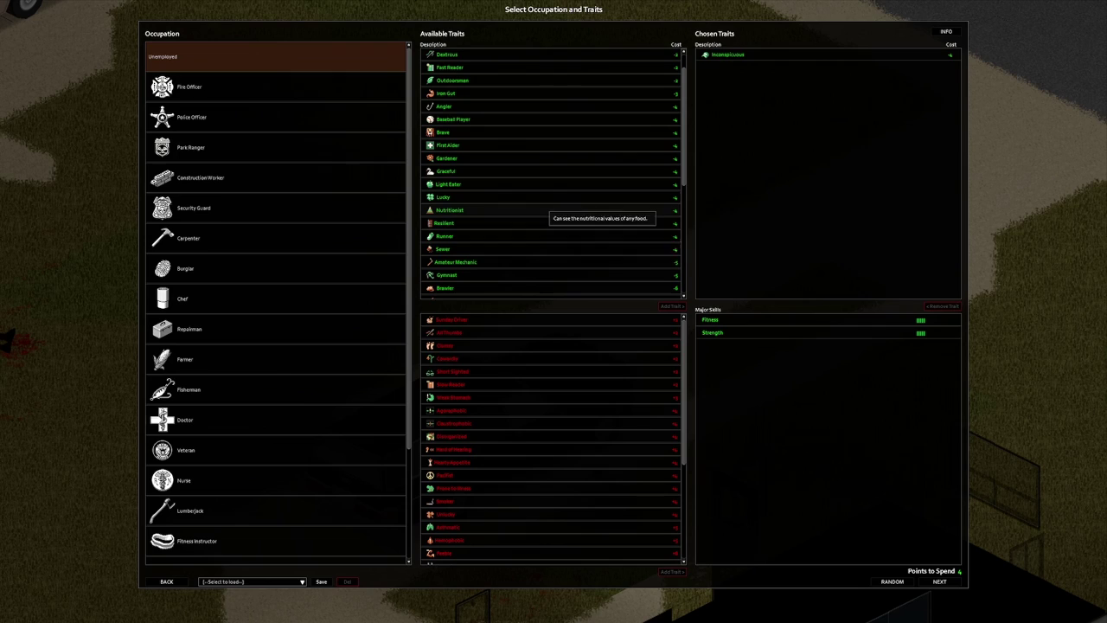
pyautogui.scroll(2, 553, 105)
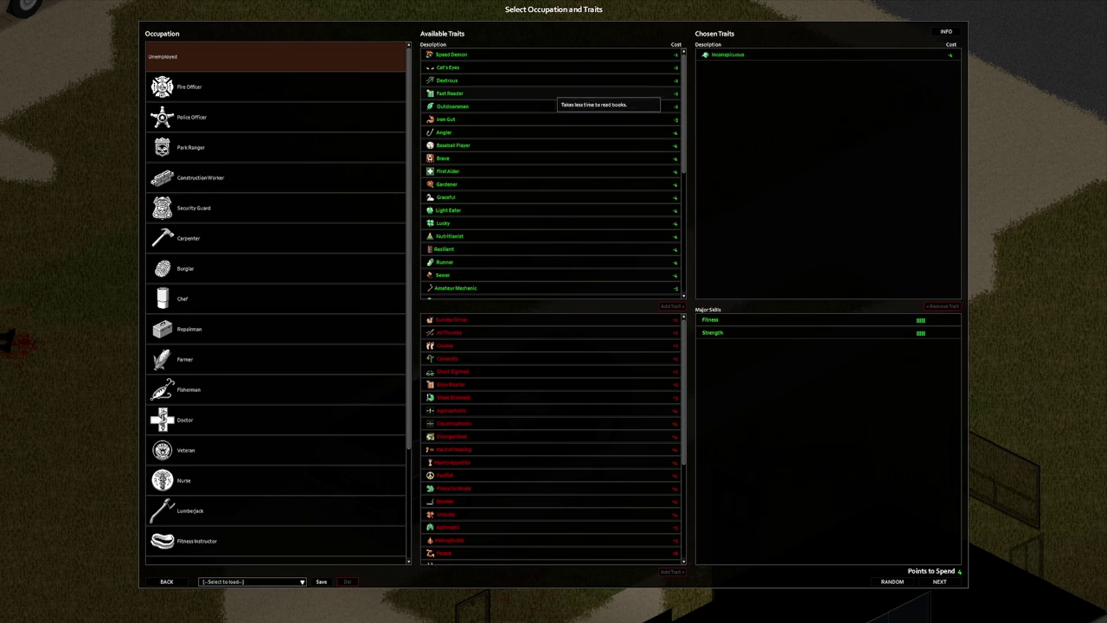
pyautogui.doubleClick(521, 68)
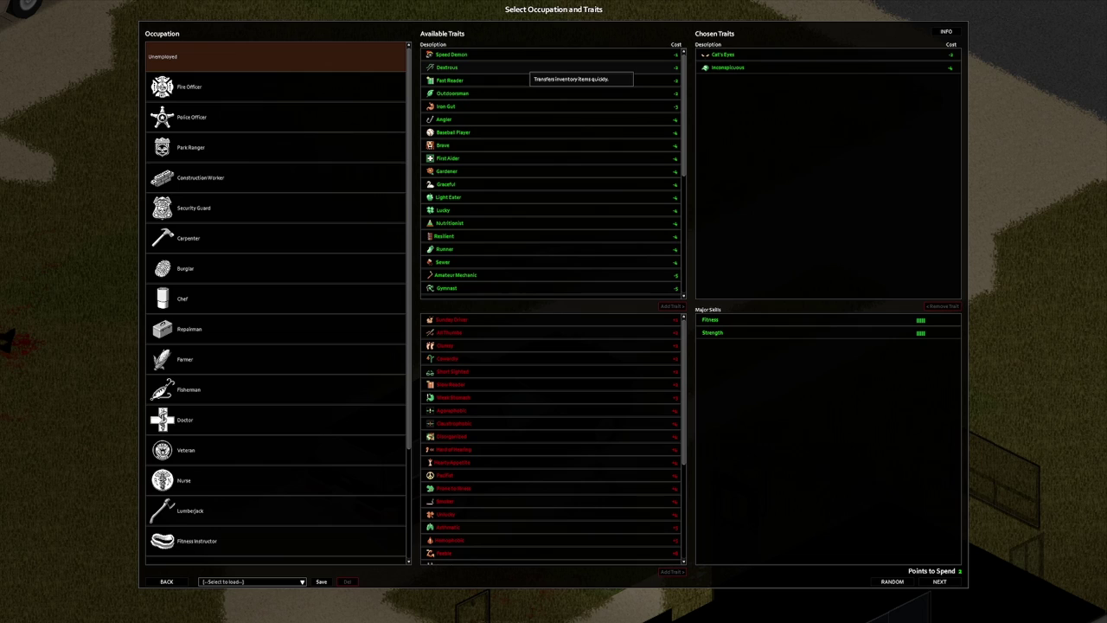
pyautogui.click(939, 582)
pyautogui.write('Livwe')
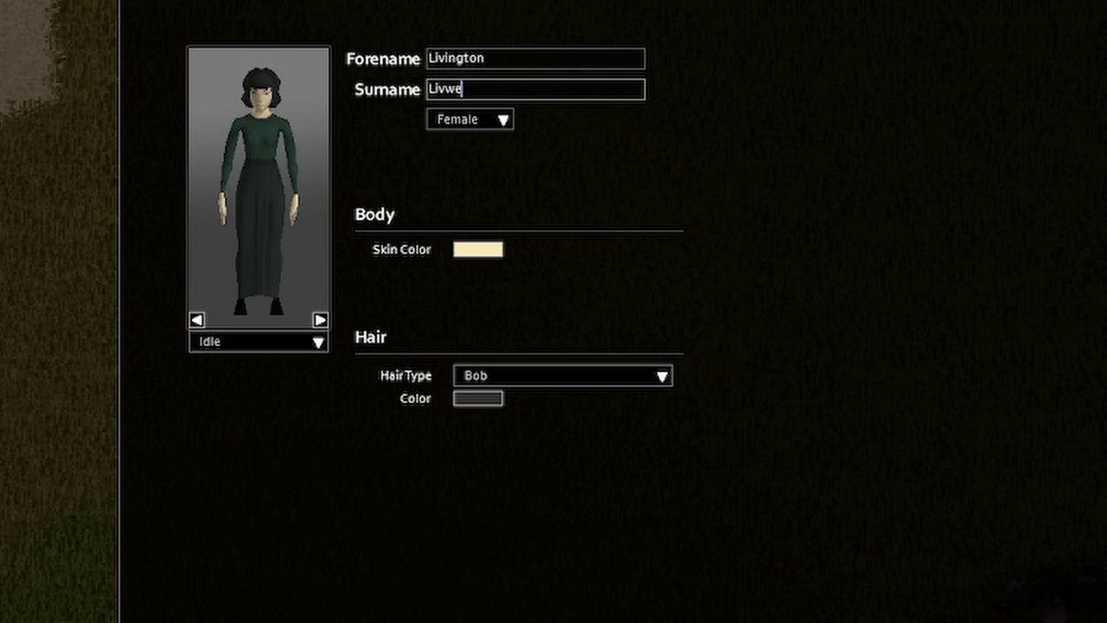
# Step: Correct the surname to Liver and set the skin colour to a darker tan
pyautogui.press('BackSpace')
pyautogui.press('BackSpace')
pyautogui.write('er')
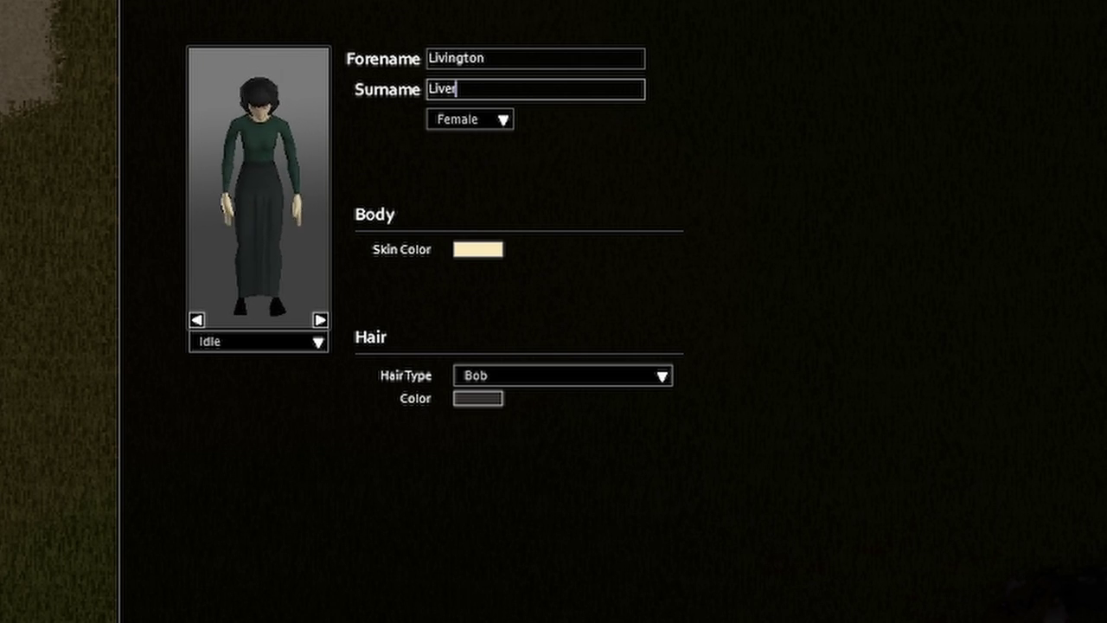
pyautogui.click(477, 249)
pyautogui.click(486, 281)
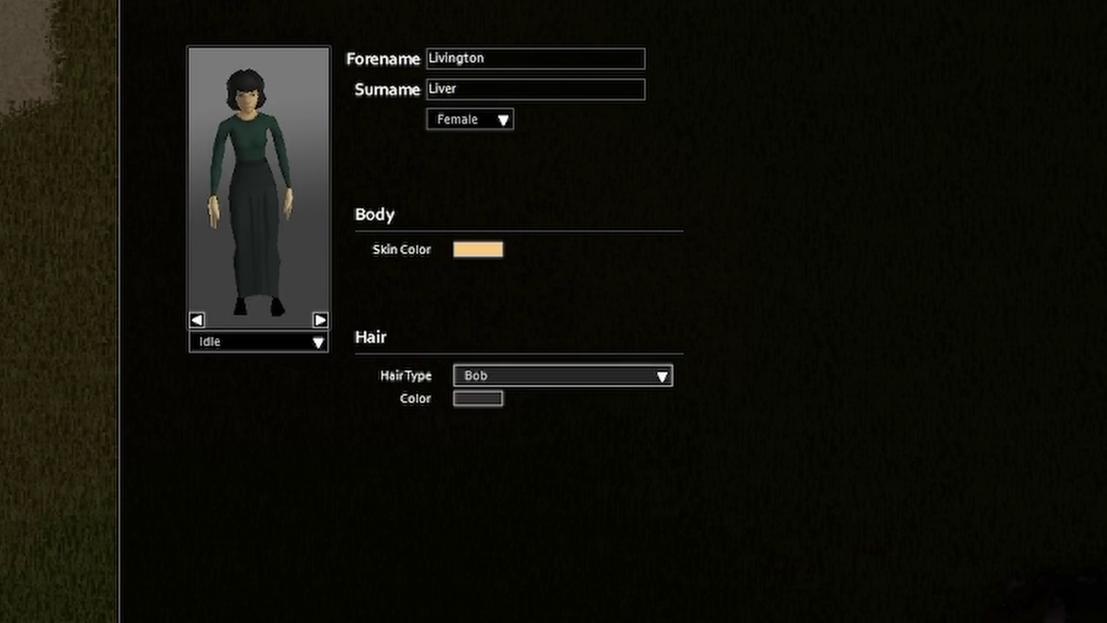
pyautogui.click(562, 375)
pyautogui.scroll(-2, 554, 501)
pyautogui.scroll(-3, 553, 501)
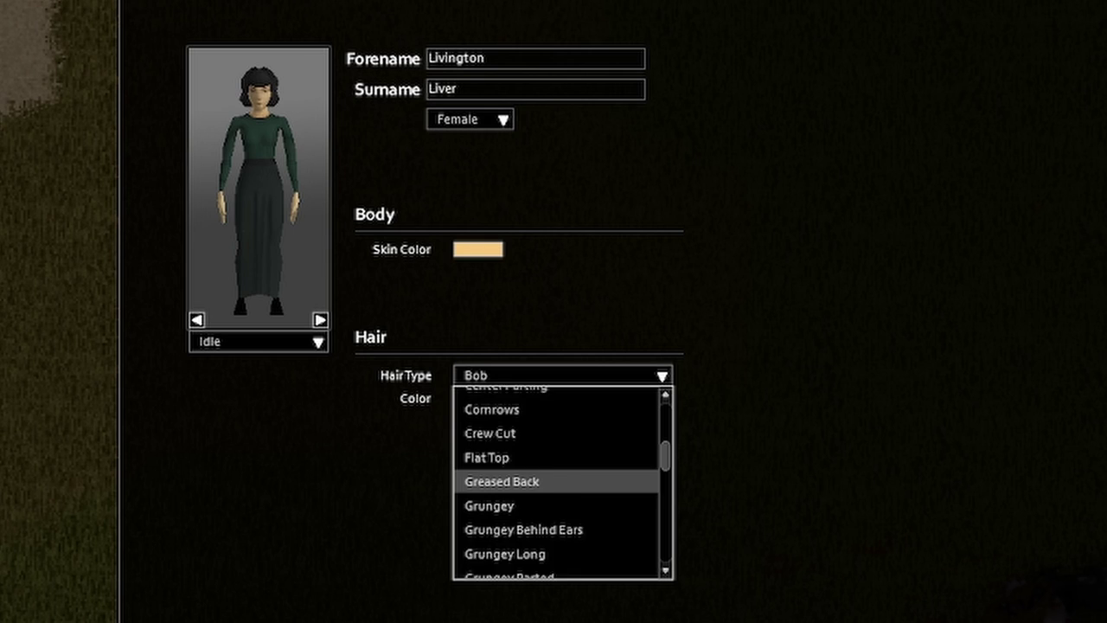
pyautogui.scroll(-3, 553, 500)
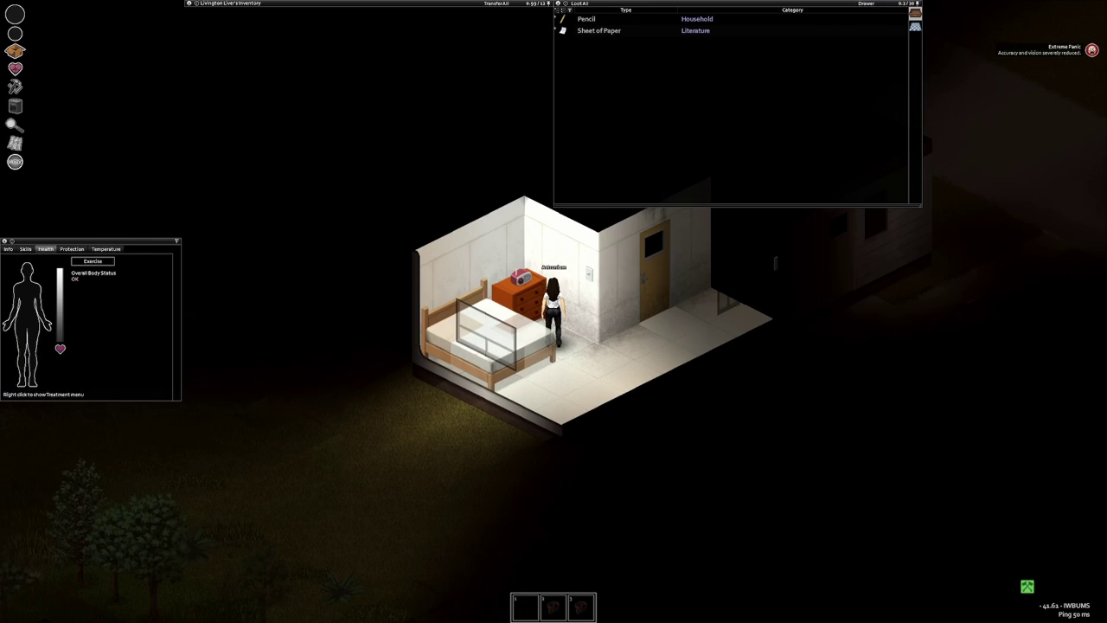
# Step: Search the trailer's bathroom, kitchen counter and fridge
pyautogui.press('d')
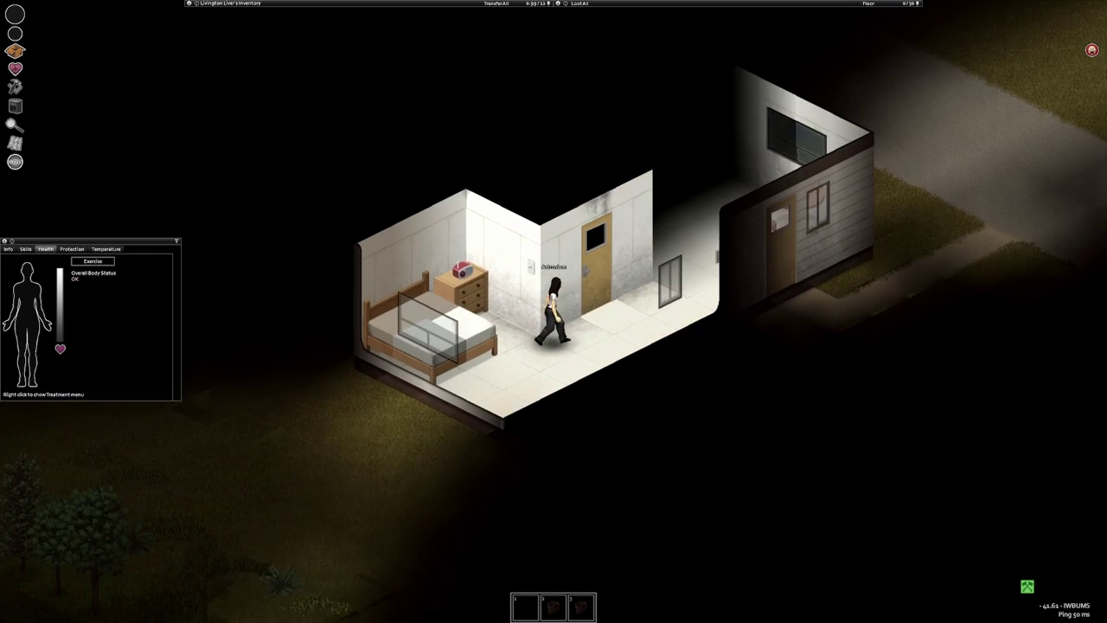
pyautogui.press('w')
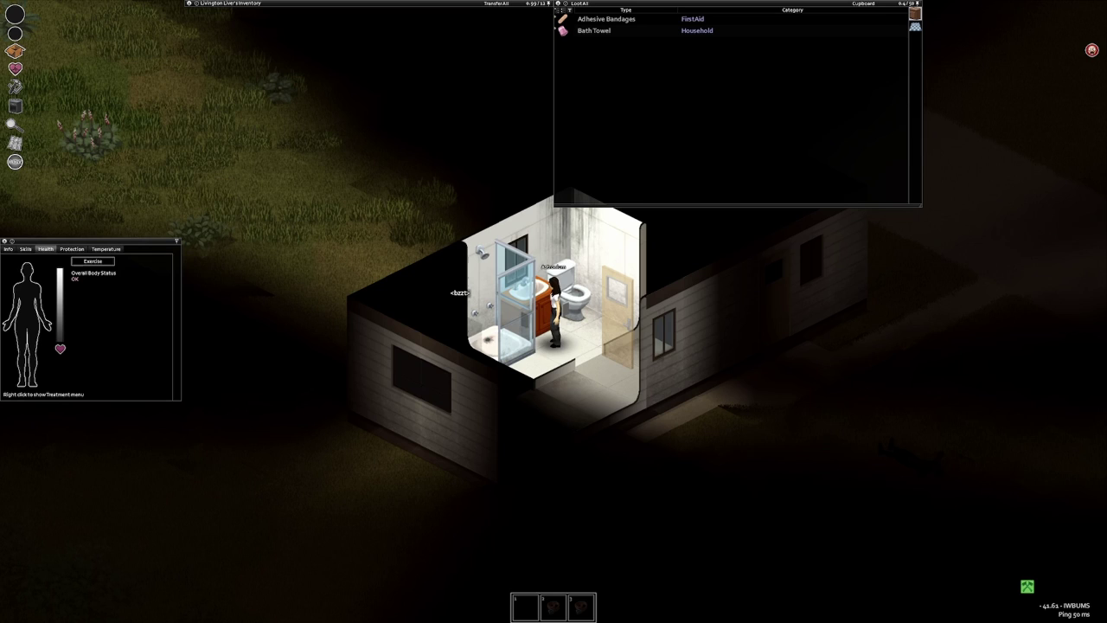
pyautogui.press('d')
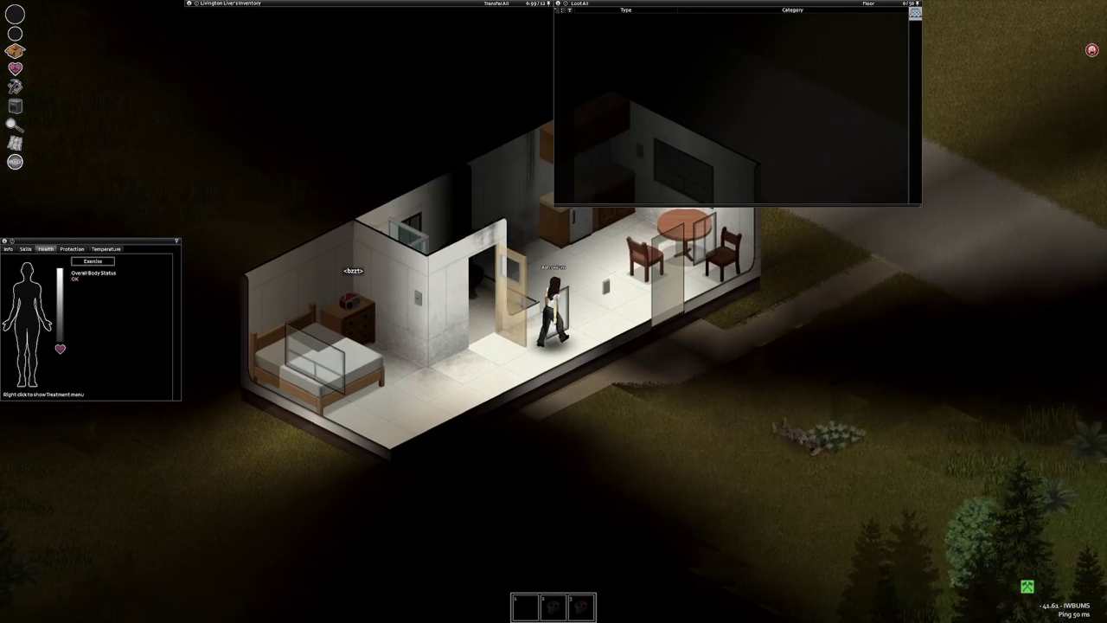
pyautogui.press('w')
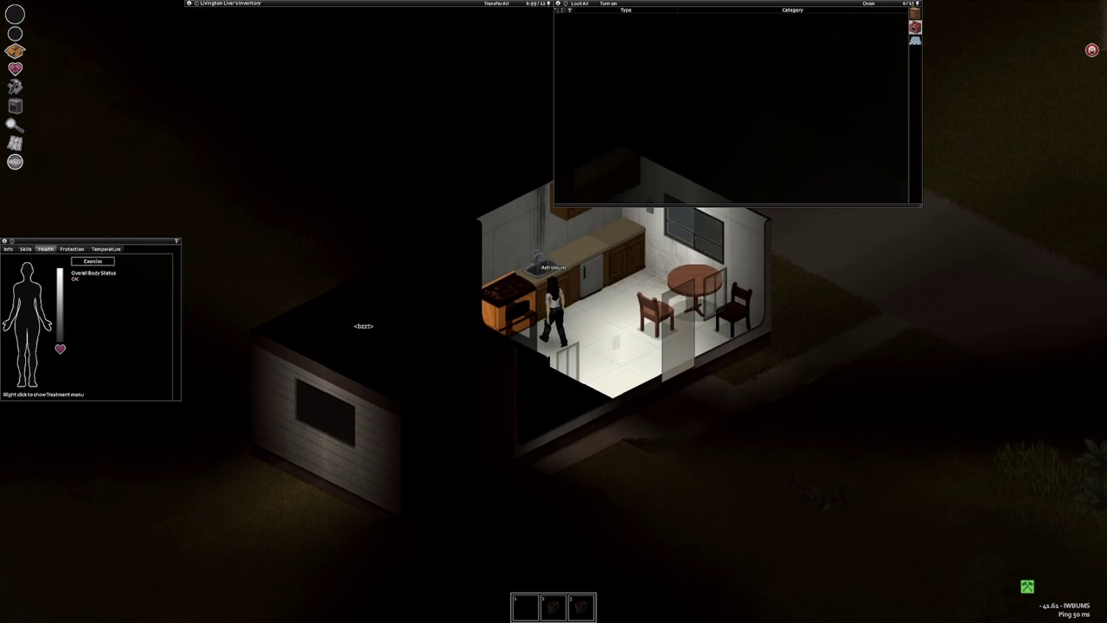
pyautogui.press('d')
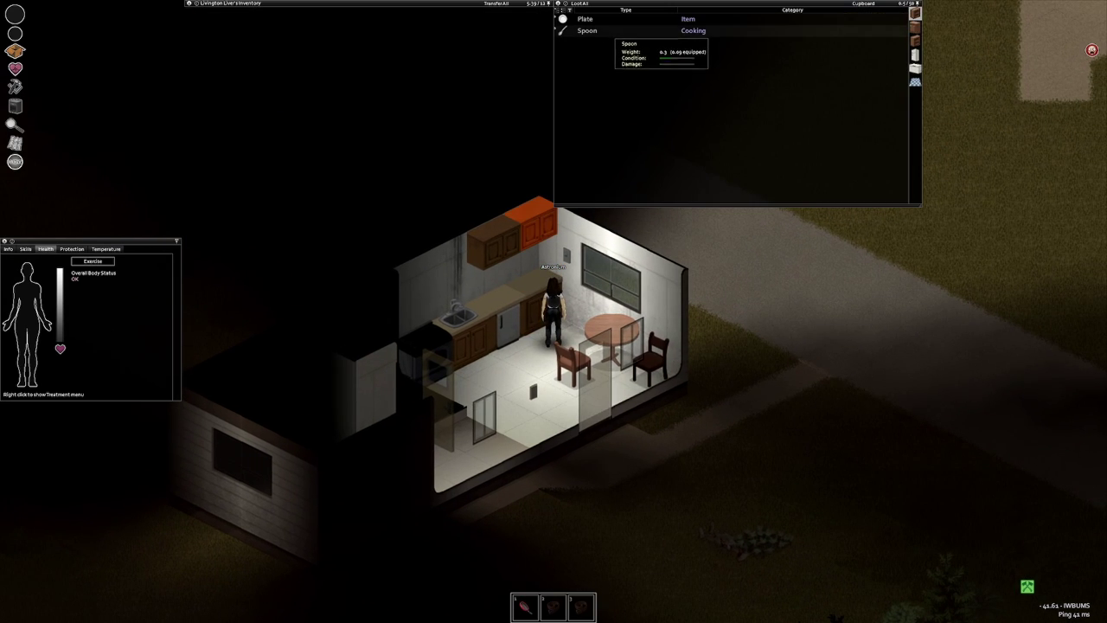
# Step: Walk out the front door and briefly check the world map
pyautogui.press('s')
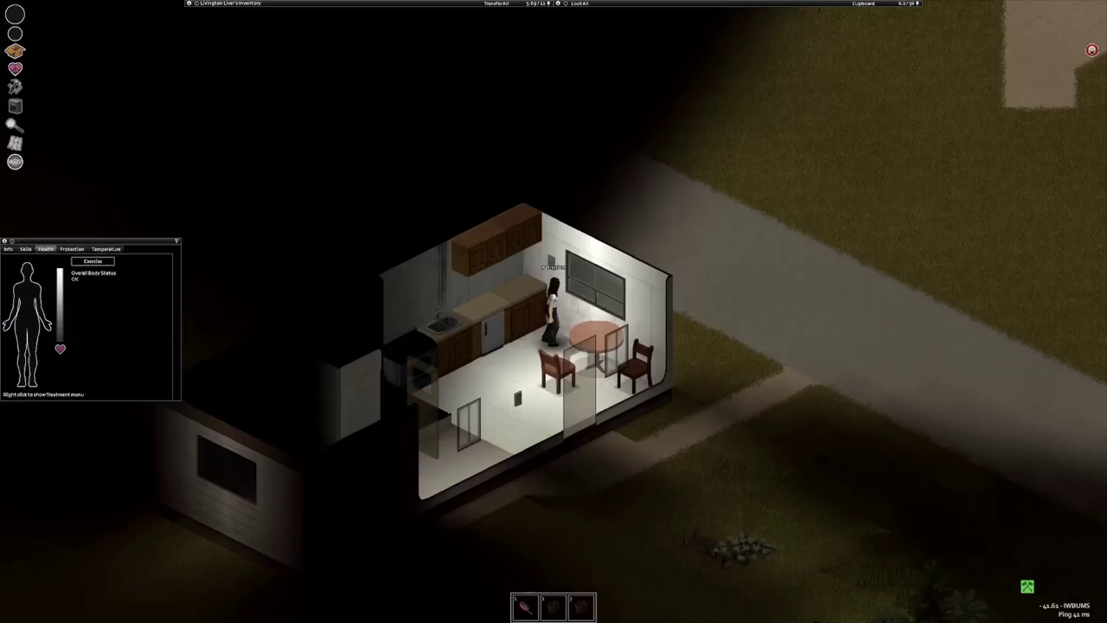
pyautogui.press('s')
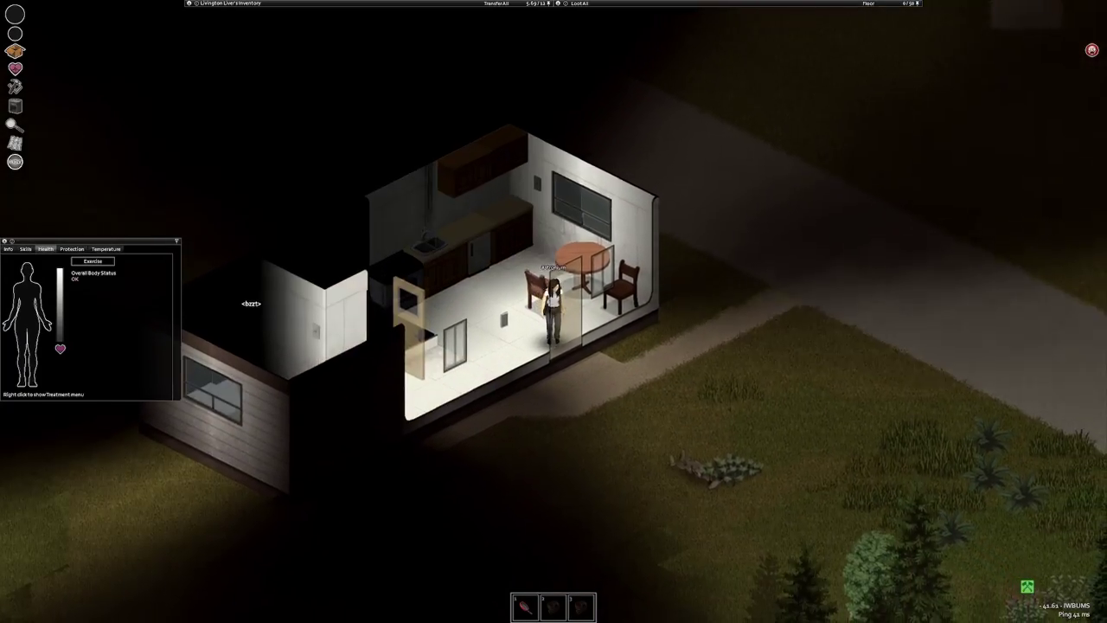
pyautogui.scroll(-3, 553, 311)
pyautogui.press('m')
pyautogui.scroll(-3, 554, 311)
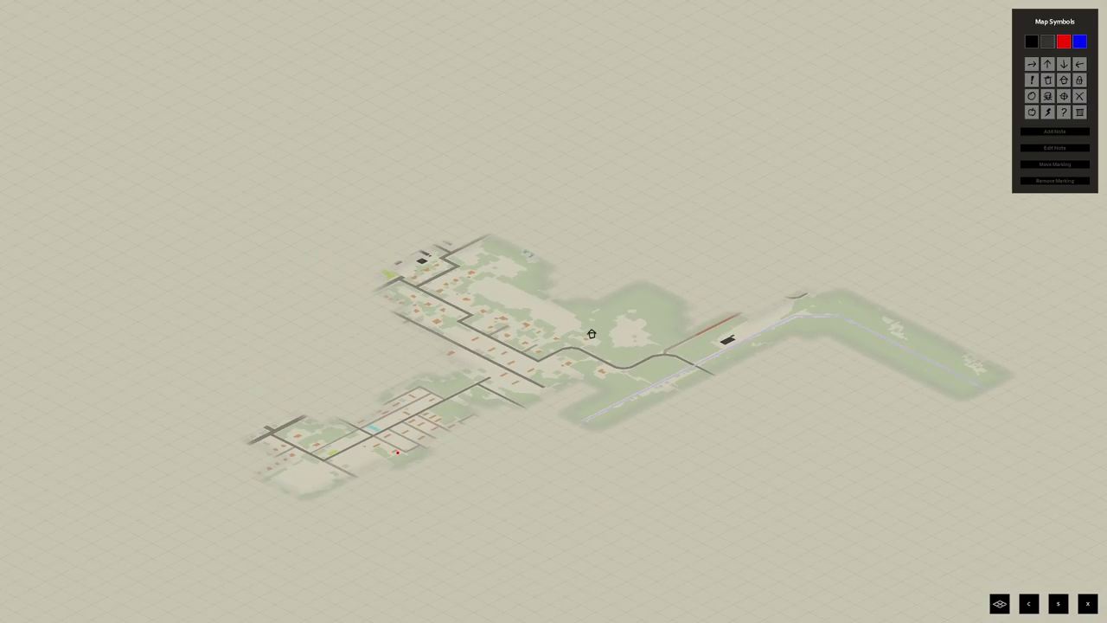
pyautogui.scroll(-1, 553, 311)
pyautogui.press('m')
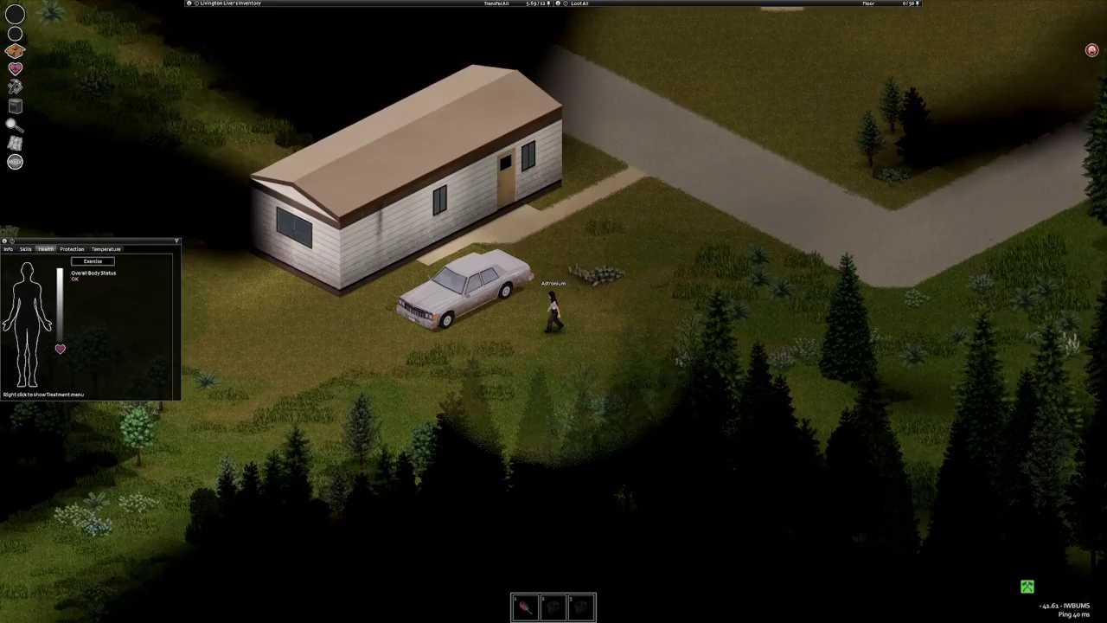
pyautogui.scroll(2, 554, 311)
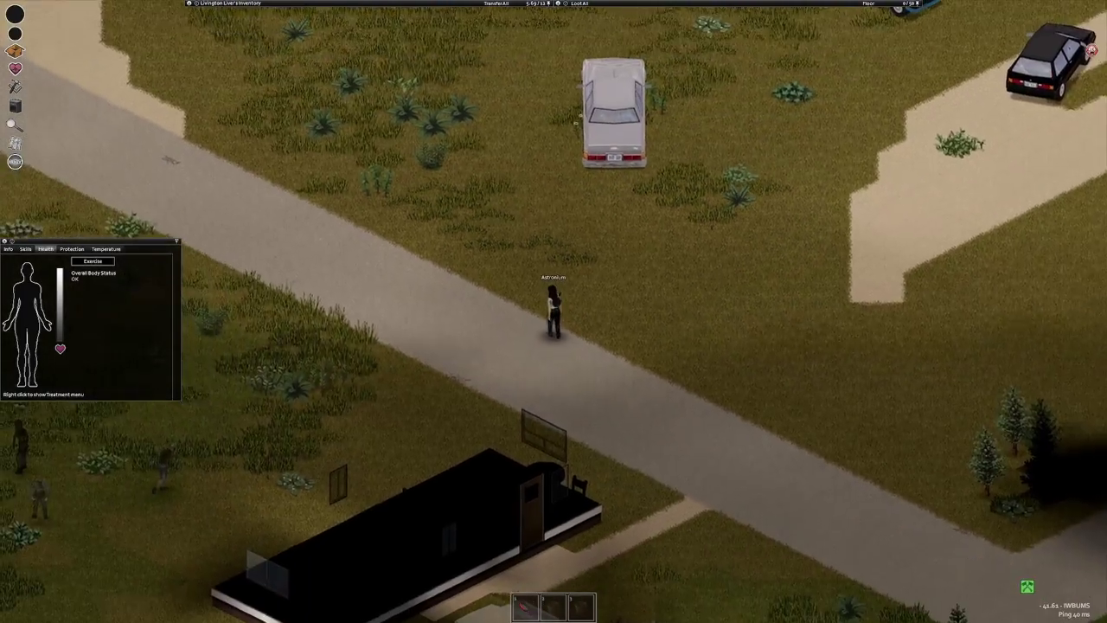
# Step: Walk across the grass to the cars and try the white and blue cars
pyautogui.press('w')
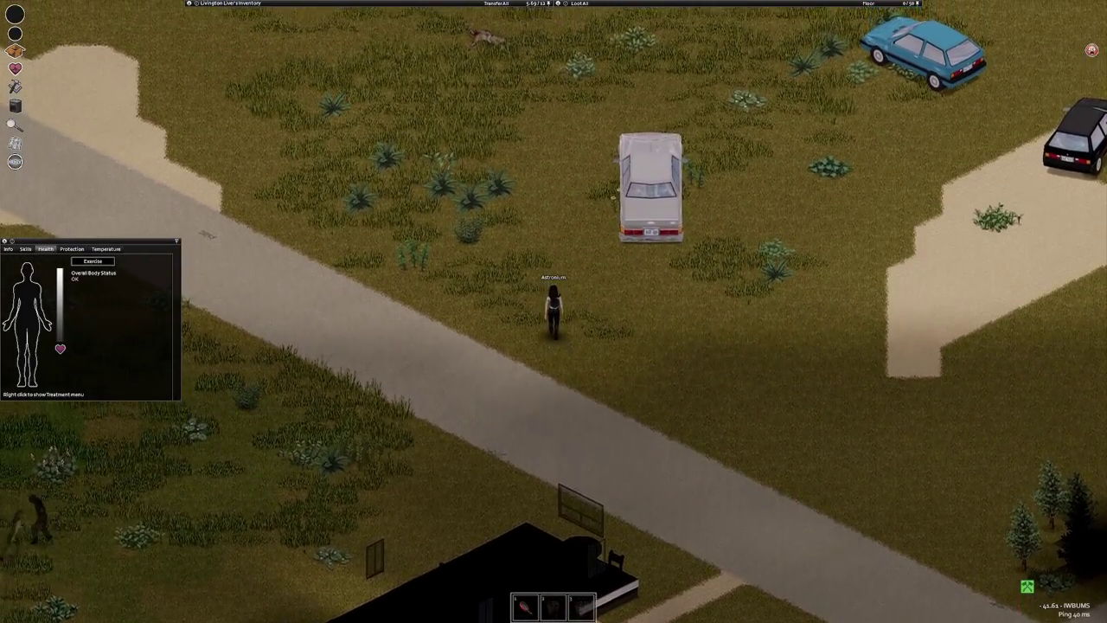
pyautogui.press('e')
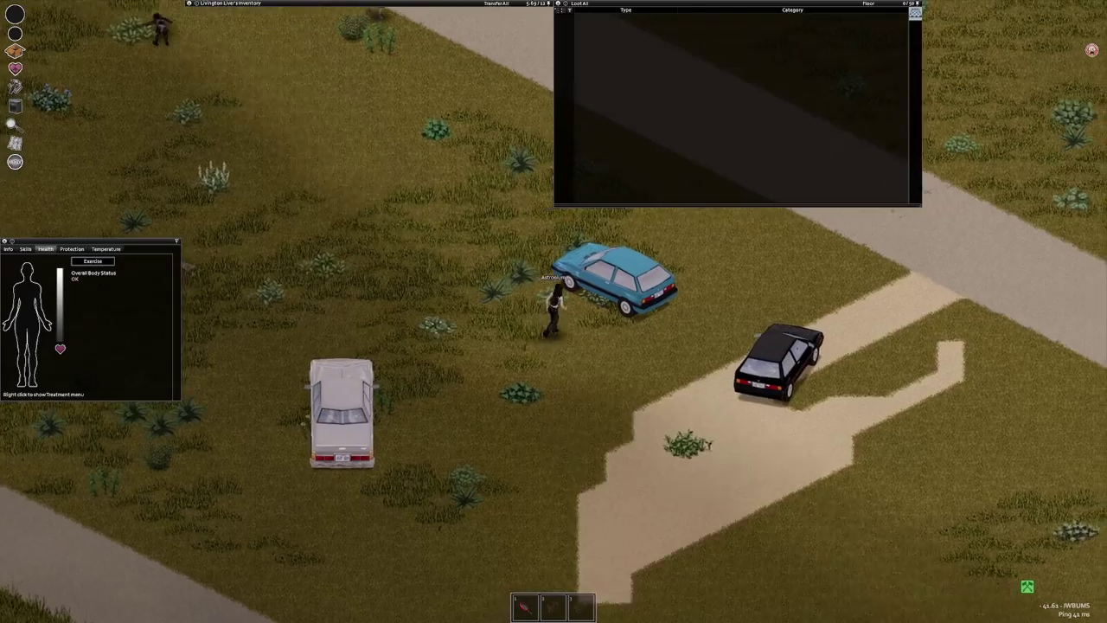
pyautogui.press('e')
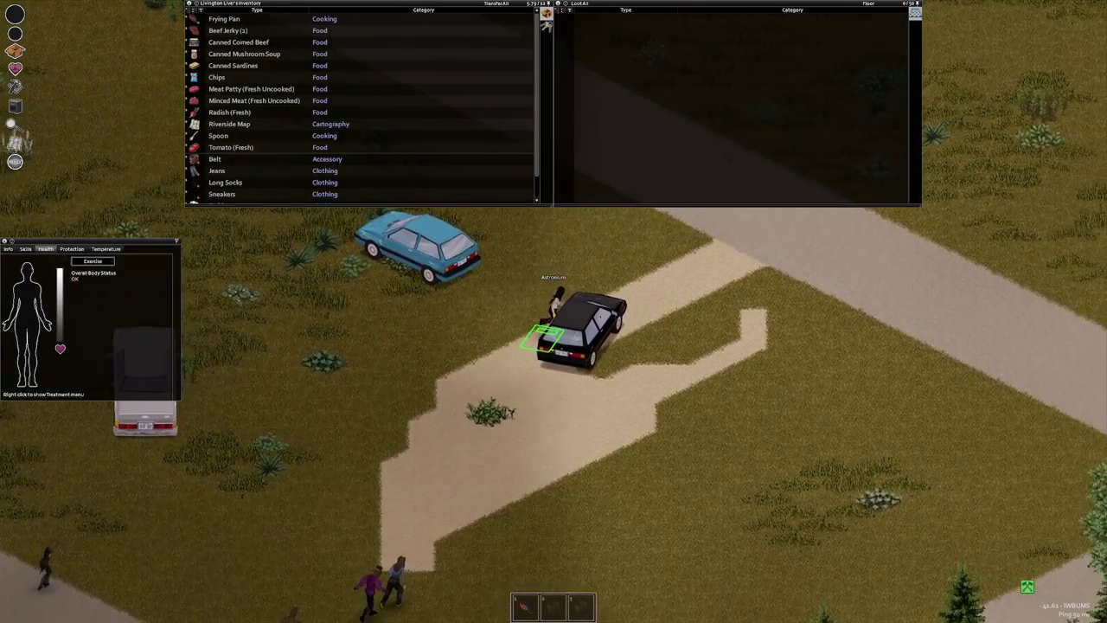
# Step: Enter the black car and put its glove-box Chevalier Dart Key in the ignition
pyautogui.press('e')
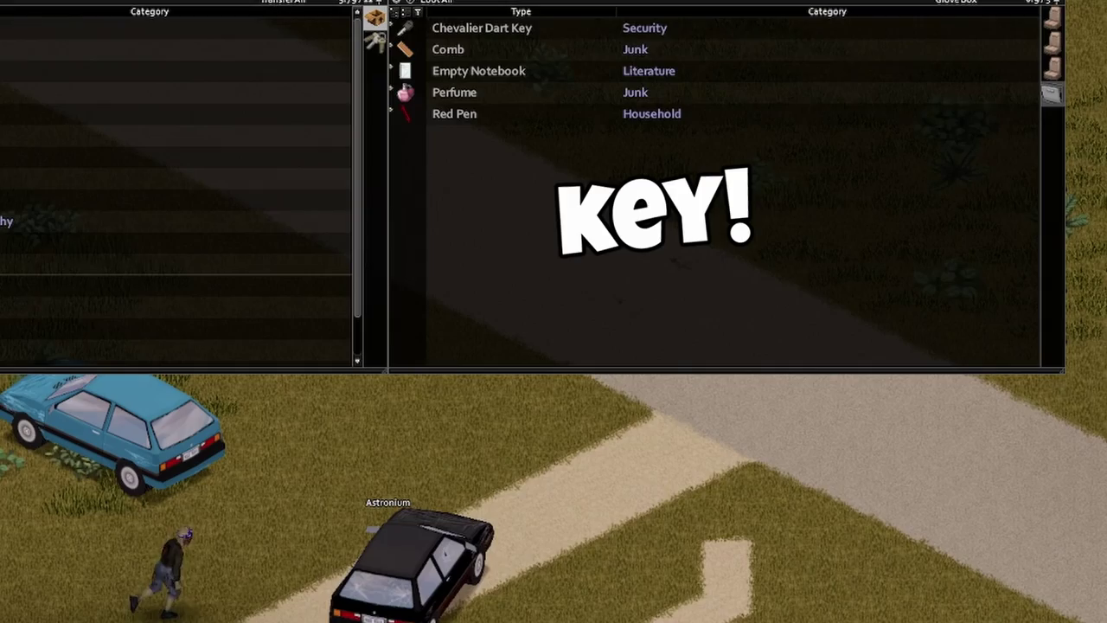
pyautogui.click(633, 27)
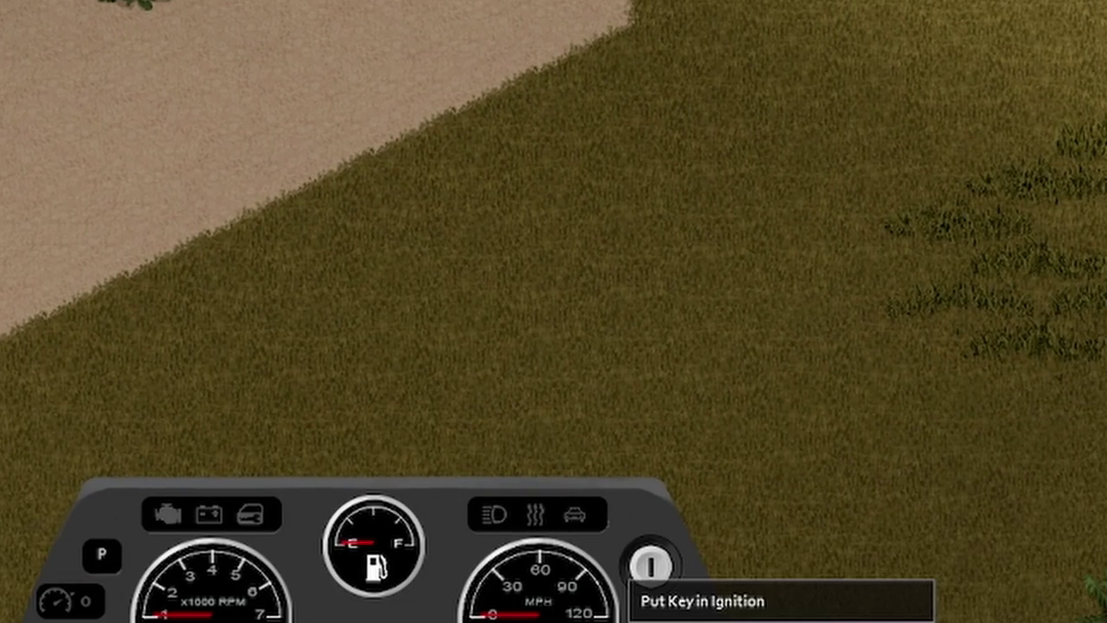
pyautogui.click(651, 565)
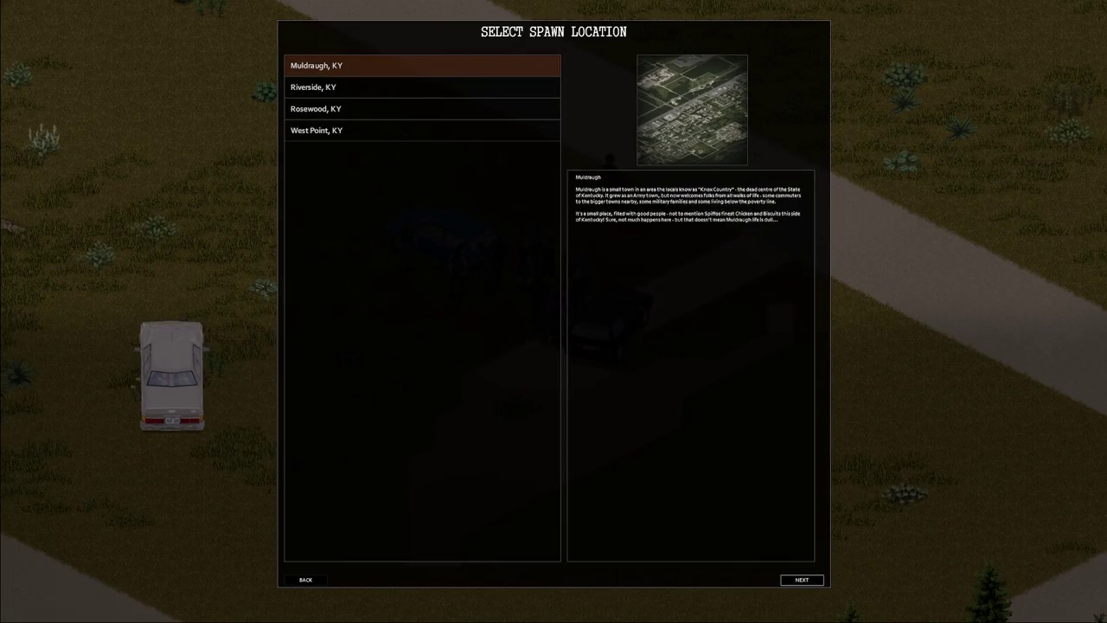
# Step: Confirm the selected spawn town and continue to occupation and traits
pyautogui.click(802, 580)
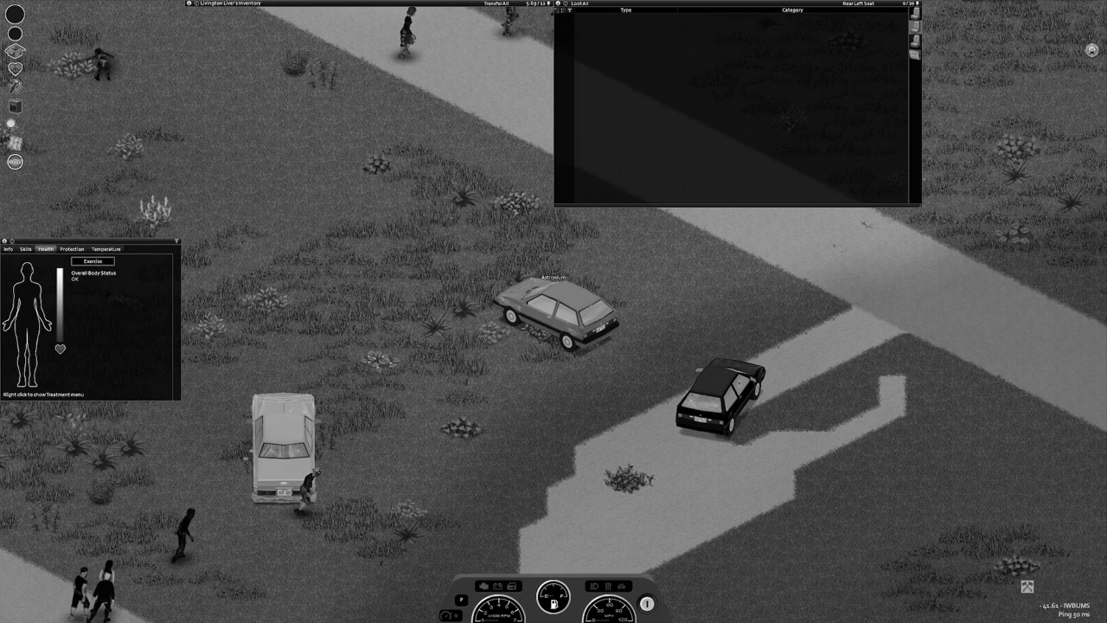
# Step: Drag the Riverside Map into the inventory, then walk over and enter the black car
pyautogui.moveTo(605, 30); pyautogui.dragTo(364, 103)
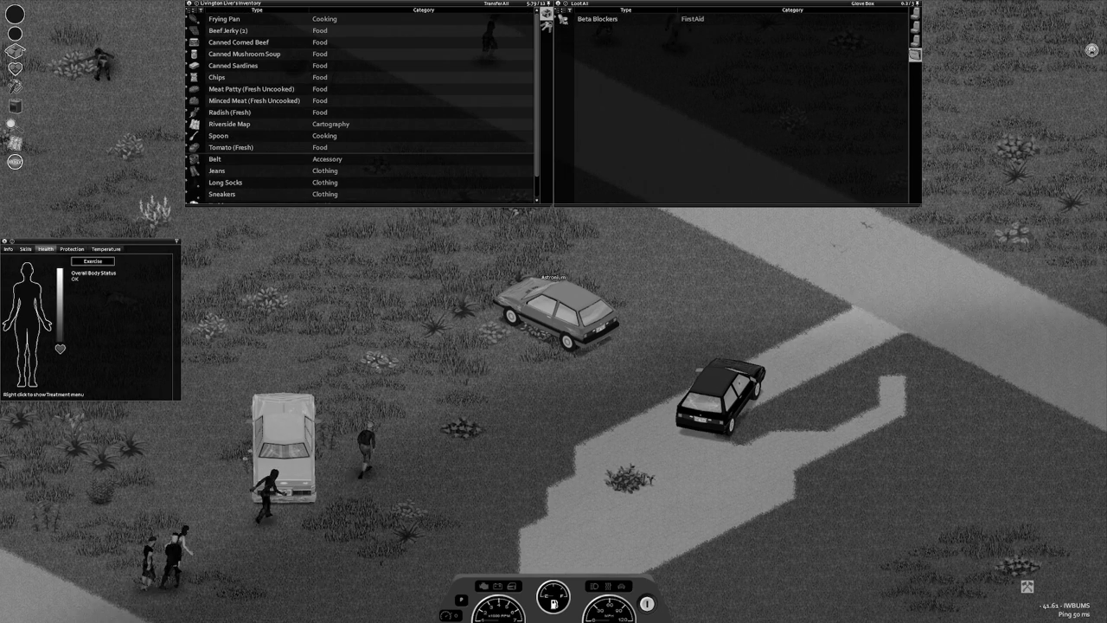
pyautogui.hotkey('s', 'd')
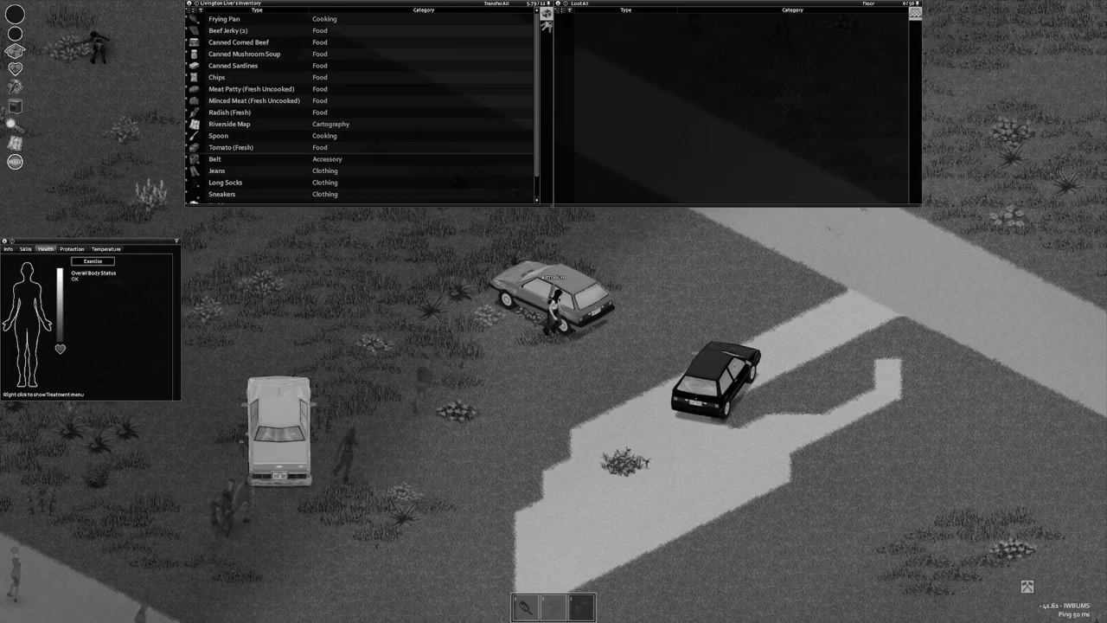
pyautogui.press('e')
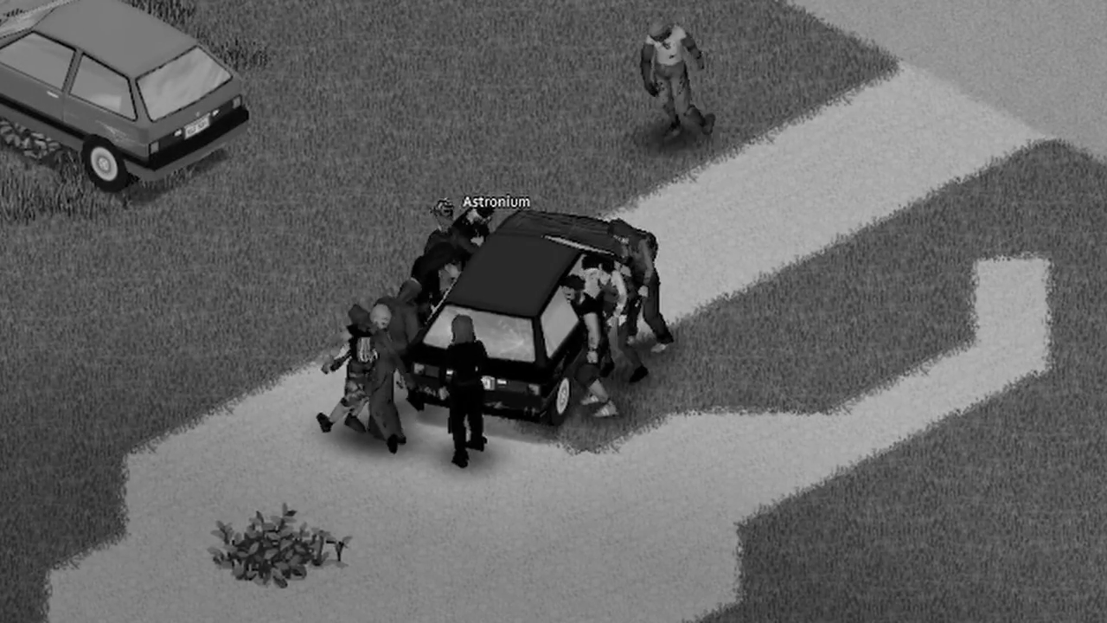
pyautogui.scroll(1, 471, 359)
# Step: Move the character left at the black car as the zombie horde closes in
pyautogui.press('a')
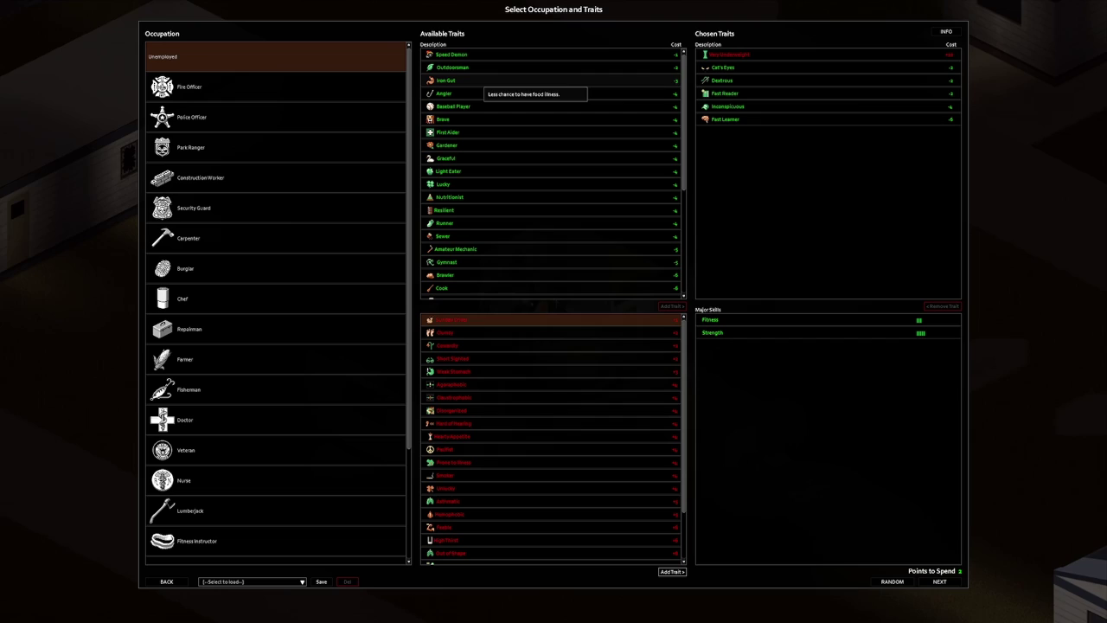
# Step: Add Sunday Driver and Iron Gut to Chosen Traits and continue to customisation
pyautogui.doubleClick(480, 319)
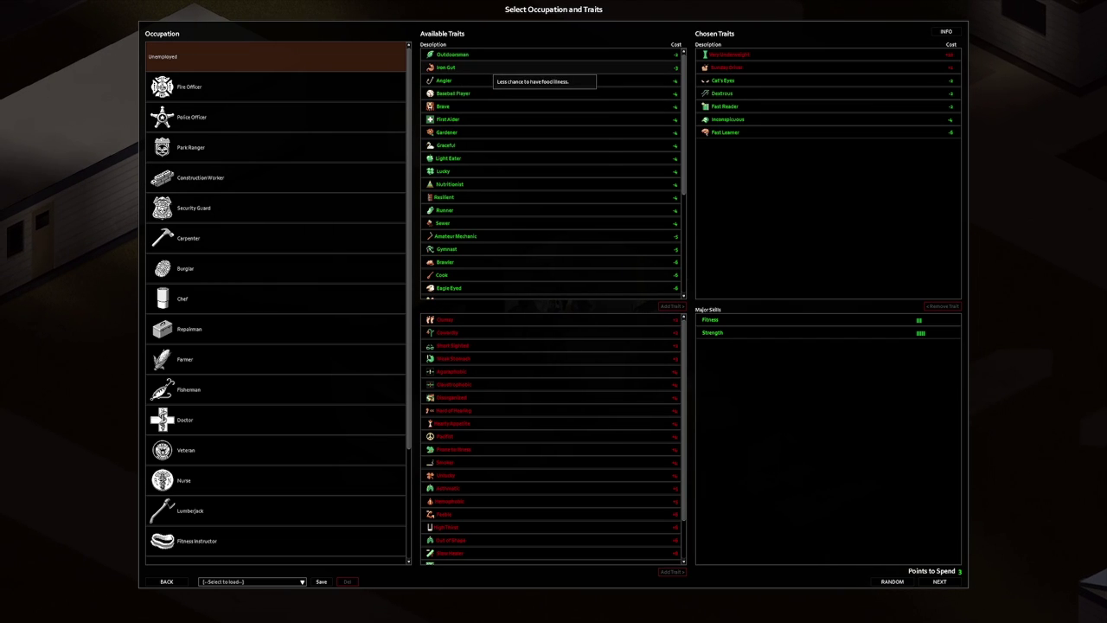
pyautogui.doubleClick(490, 69)
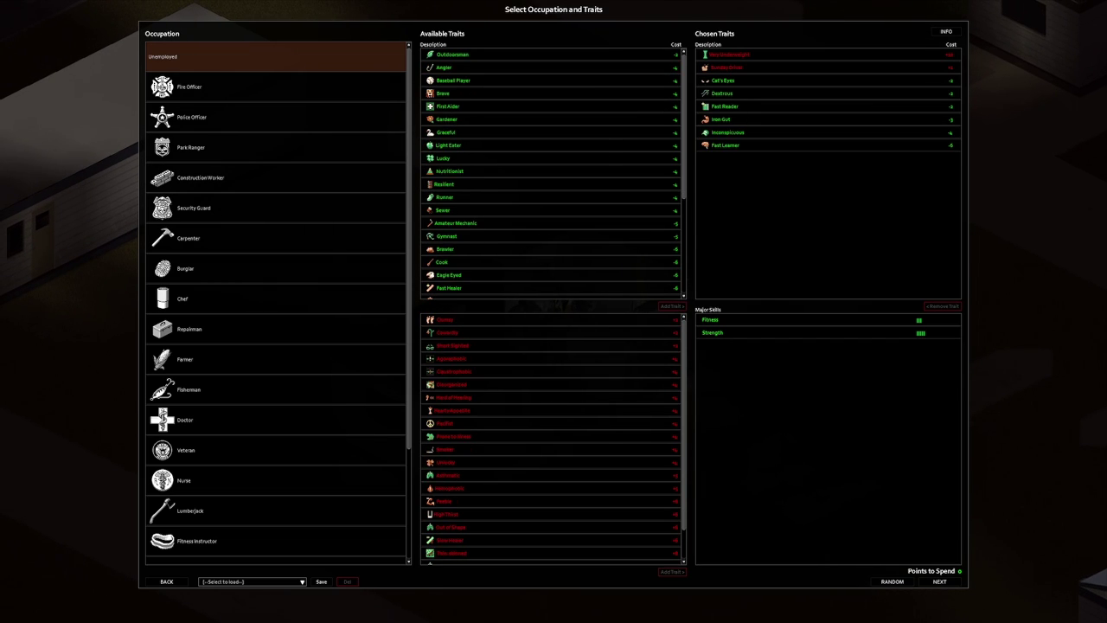
pyautogui.click(940, 581)
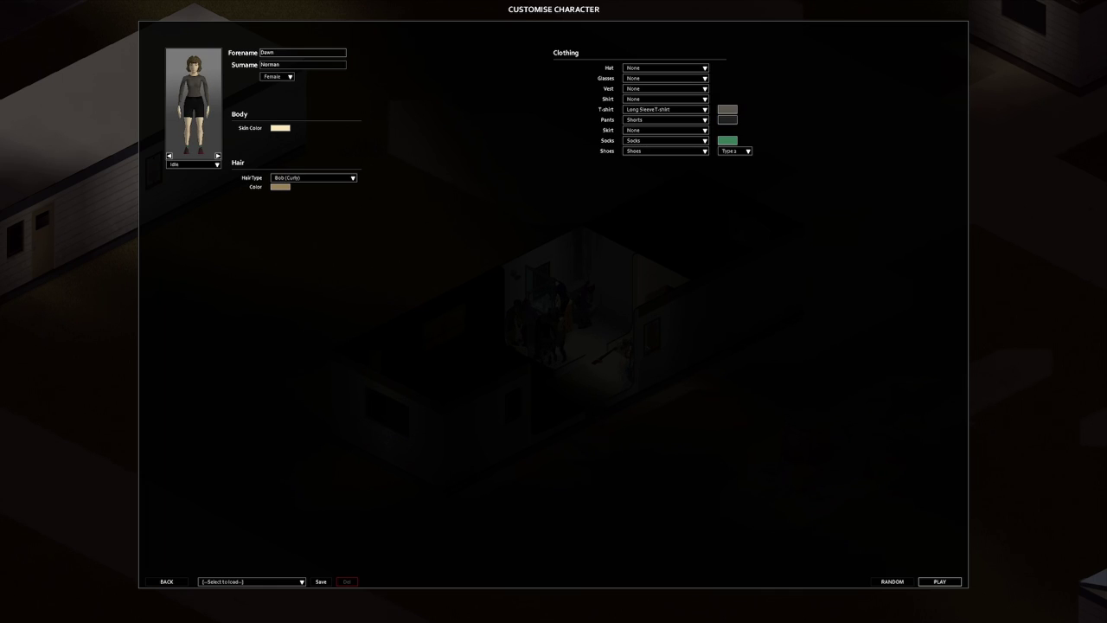
# Step: Replace the forename Dawn with 'IWill Live' and move to the surname field
pyautogui.press('BackSpace')
pyautogui.press('BackSpace')
pyautogui.press('BackSpace')
pyautogui.write('I Will Live')
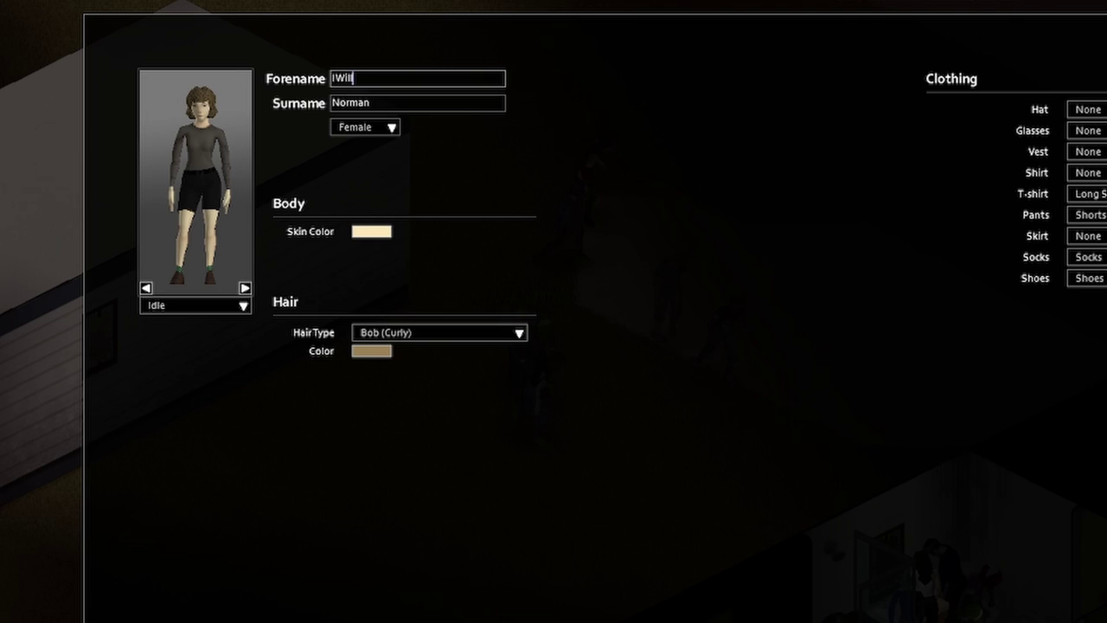
pyautogui.press('Tab')
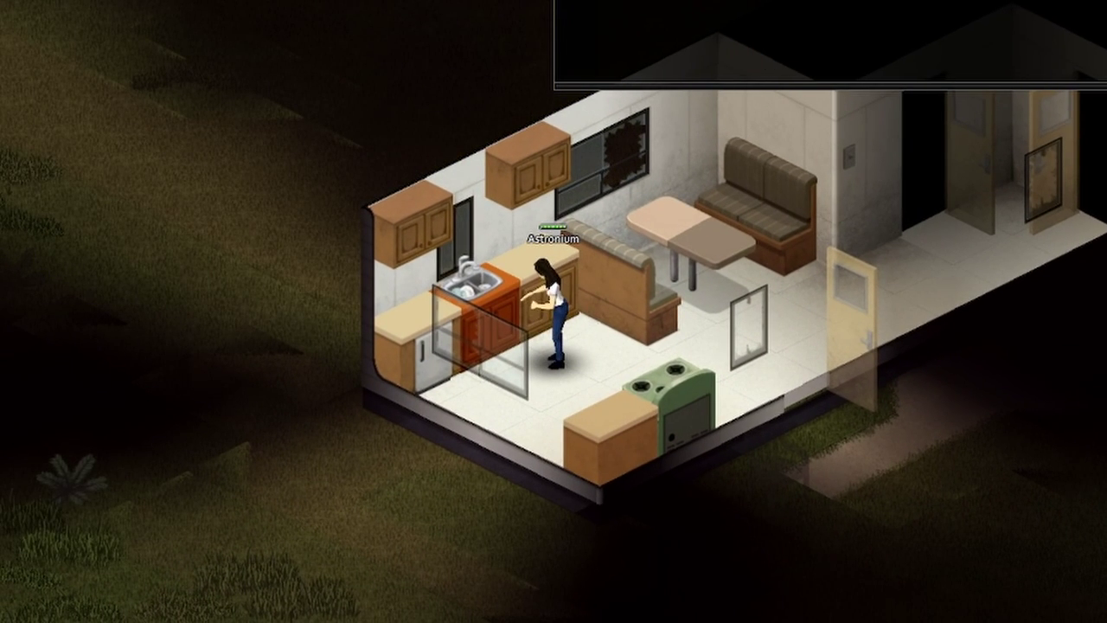
# Step: Walk through the trailer kitchen and bathroom into the TV room
pyautogui.press('a')
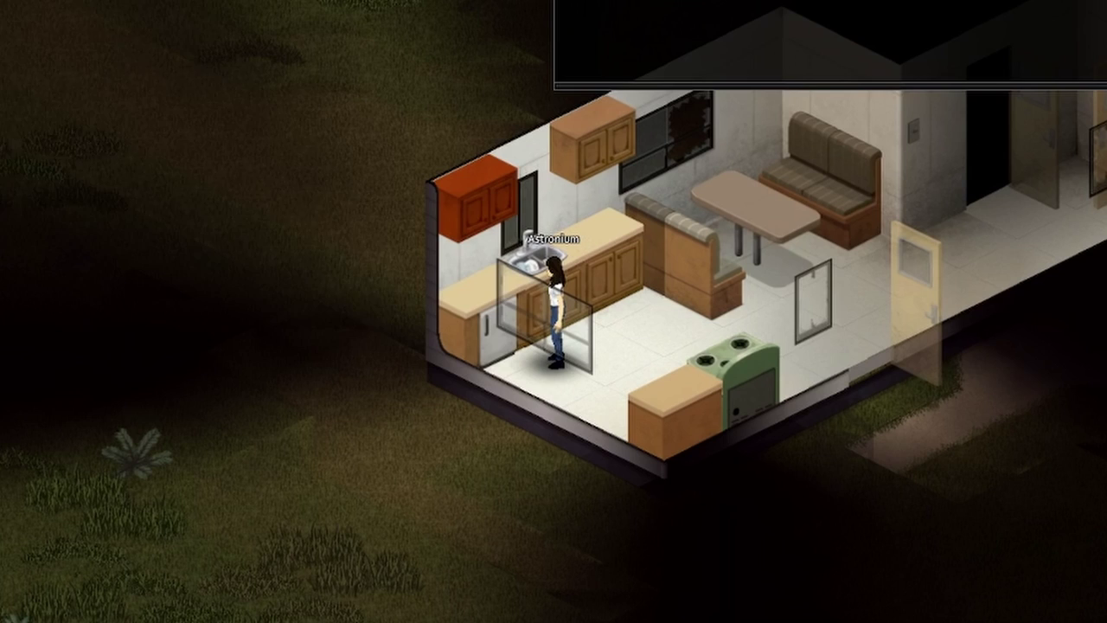
pyautogui.press('s')
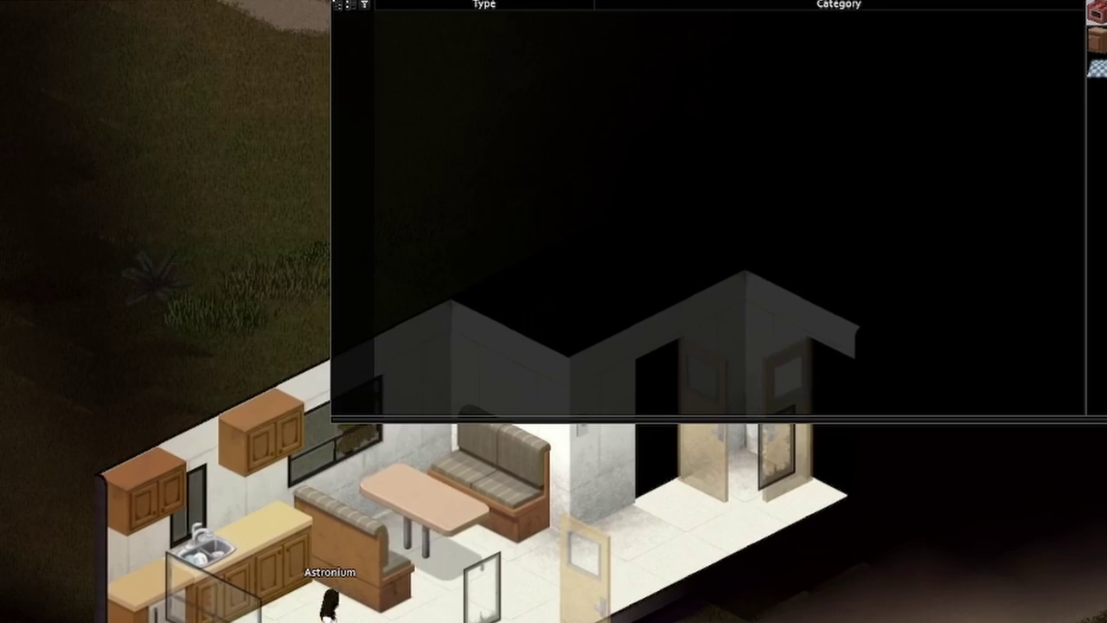
pyautogui.press('d')
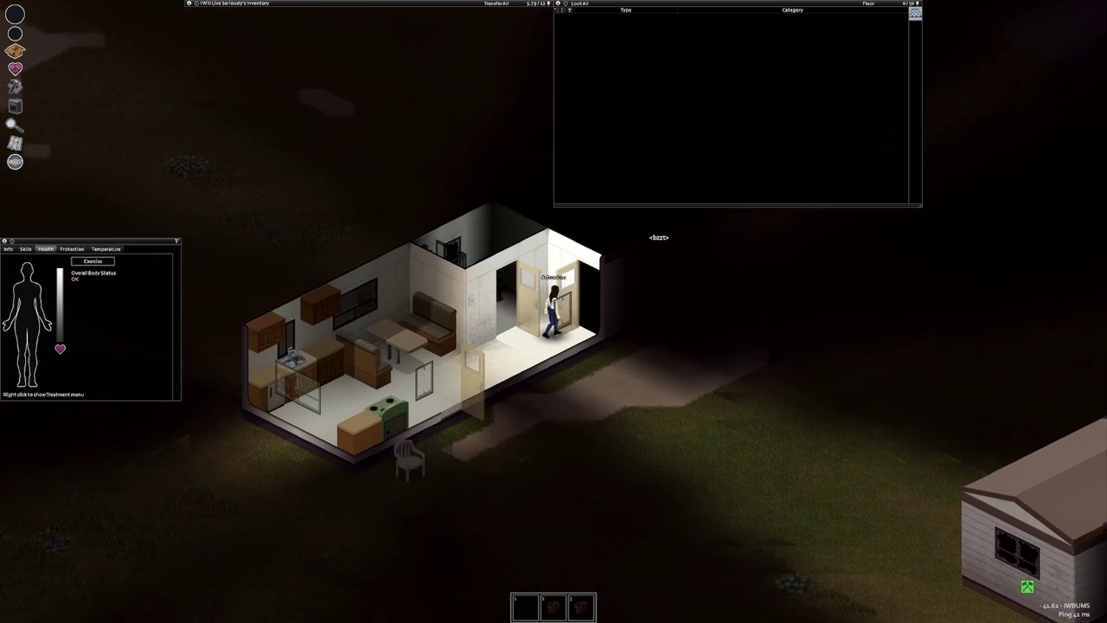
# Step: Check the bedroom dresser drawer and shelf, then leave through the trailer door
pyautogui.press('a')
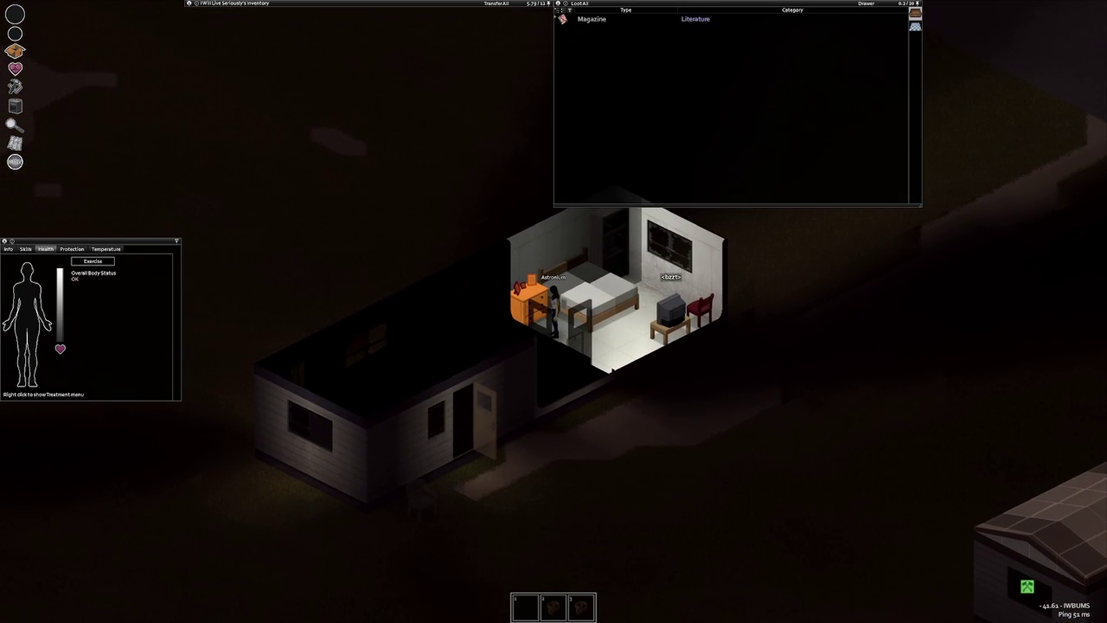
pyautogui.press('d')
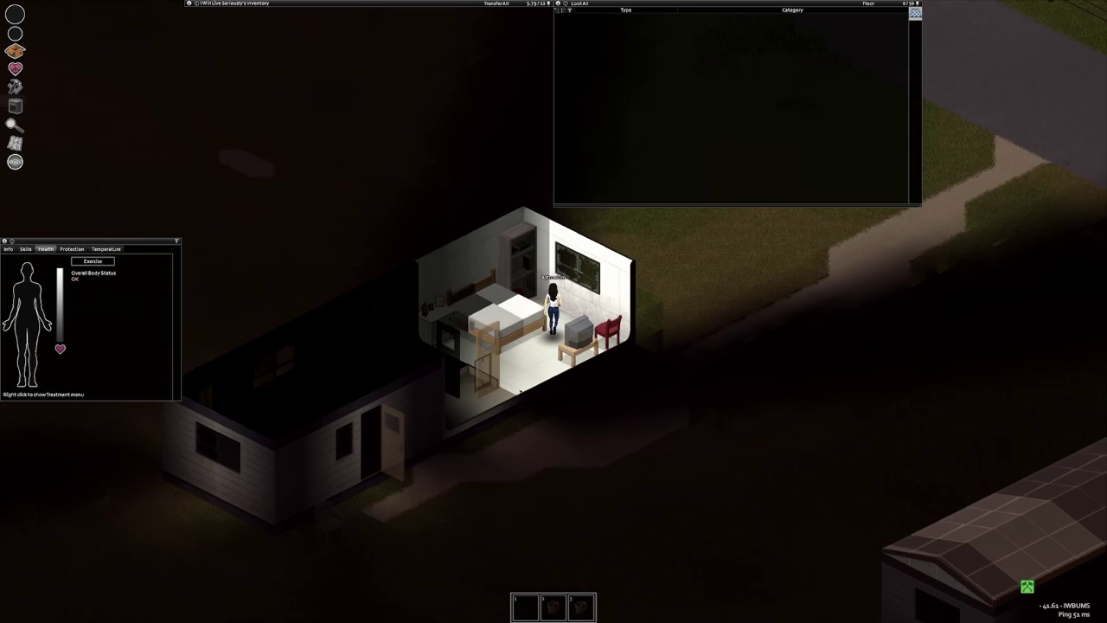
pyautogui.press('s')
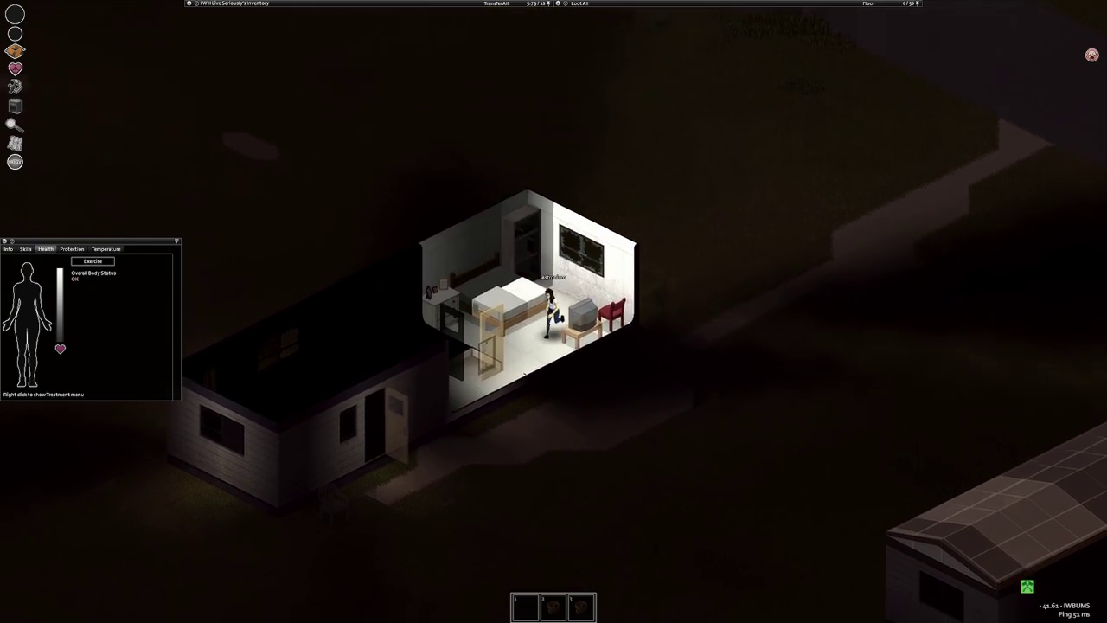
pyautogui.press('s')
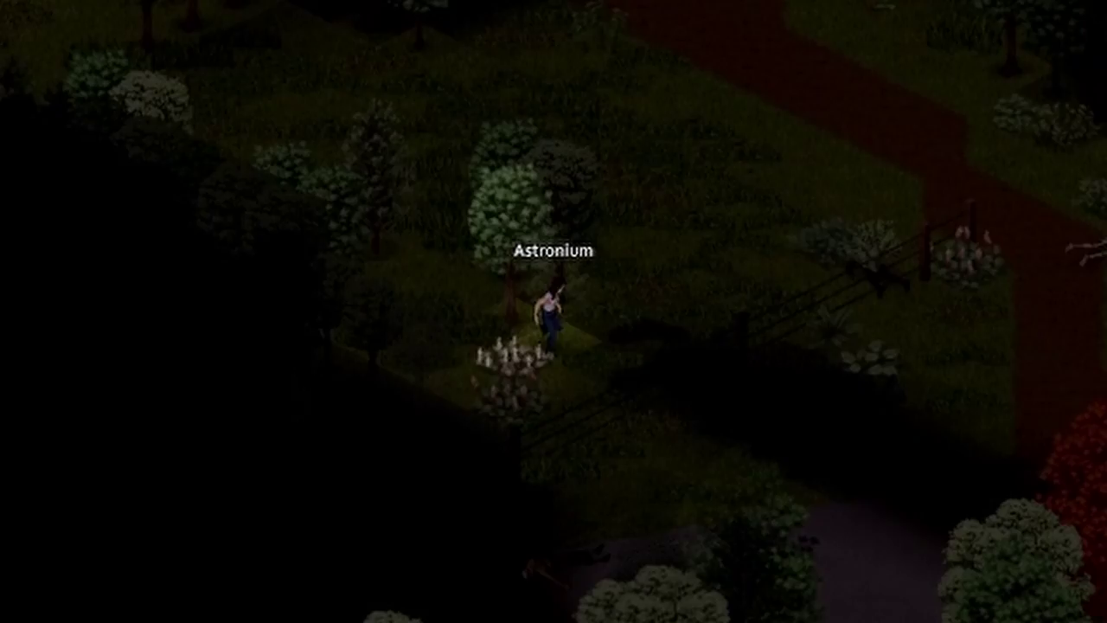
# Step: Run across the grass toward the roadside streetlamp
pyautogui.press('s')
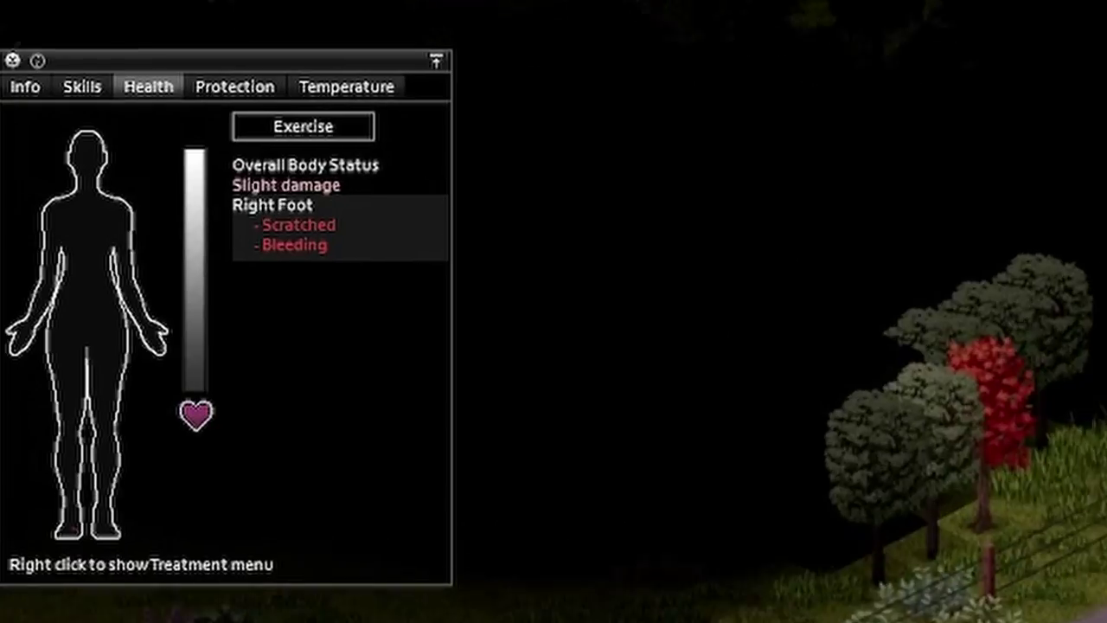
pyautogui.scroll(2, 778, 389)
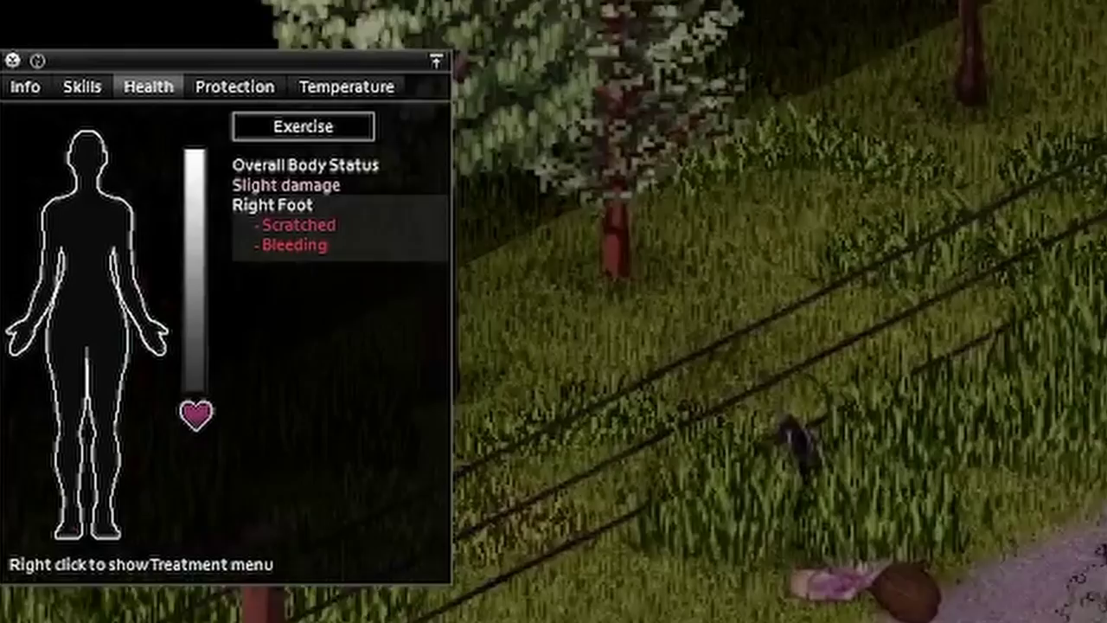
pyautogui.scroll(-2, 778, 346)
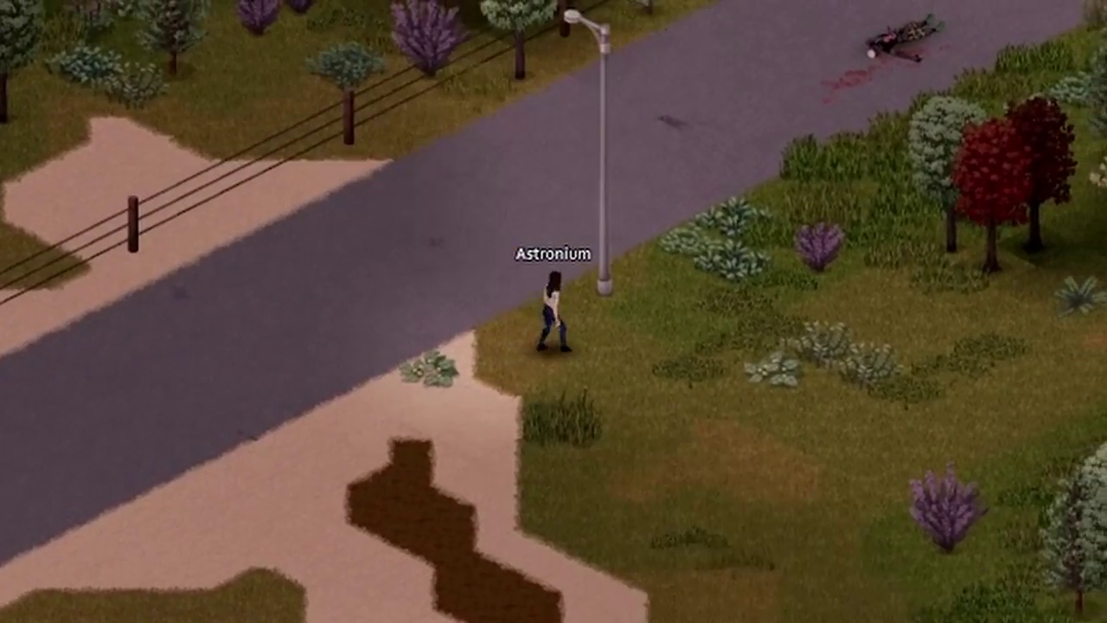
# Step: Walk up-right along the road, past the corpse and trees, toward the house
pyautogui.press('w')
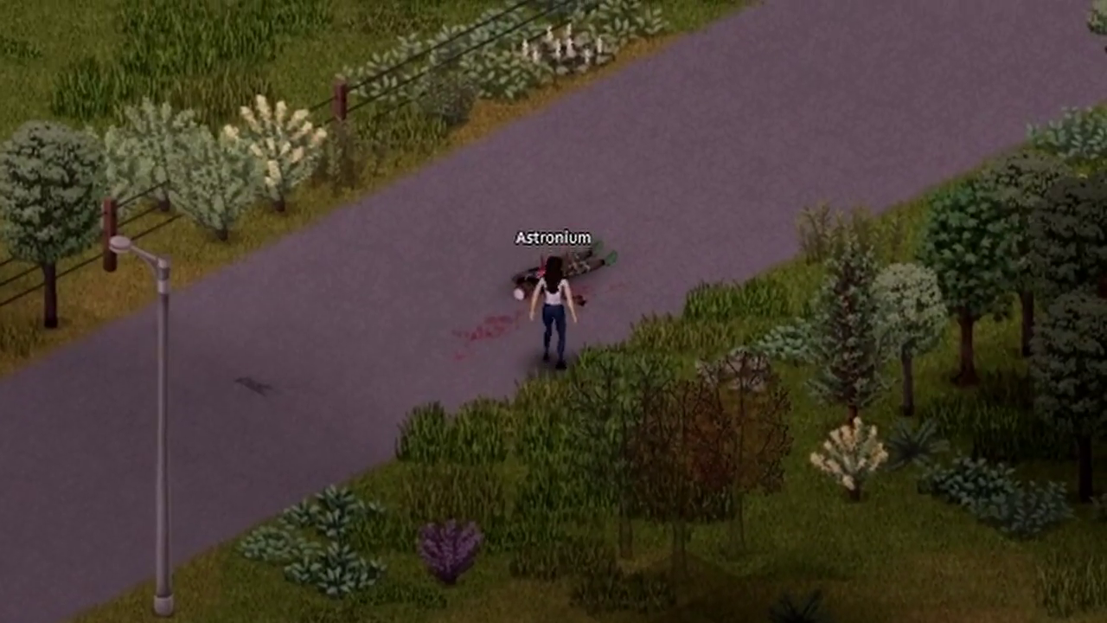
pyautogui.hotkey('w', 'd')
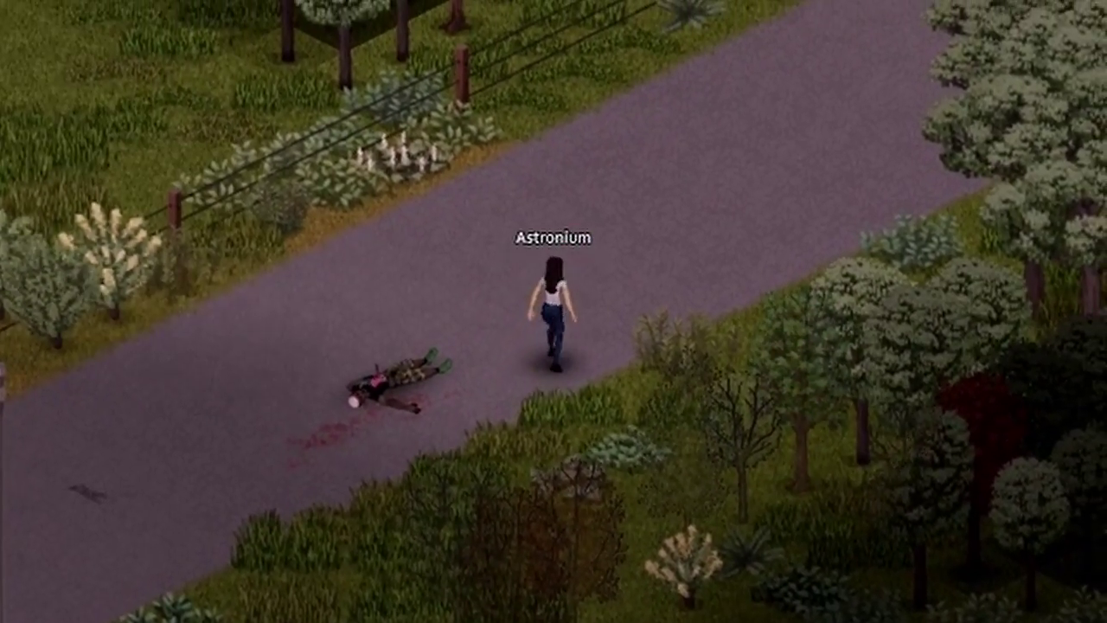
pyautogui.hotkey('w', 'd')
pyautogui.hotkey('w', 'd')
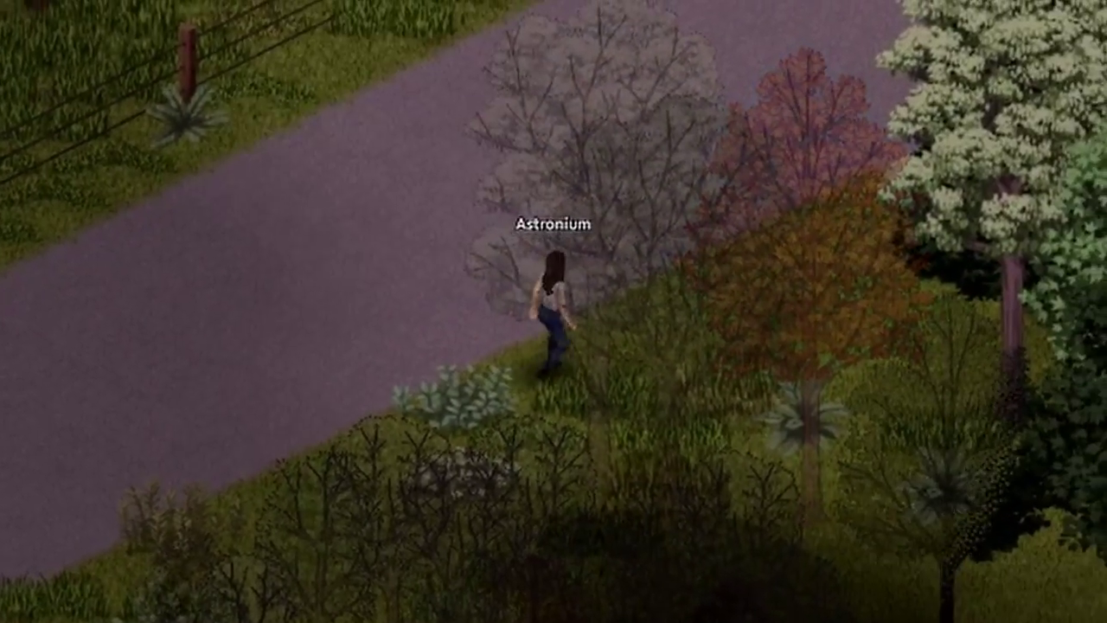
pyautogui.hotkey('w', 'd')
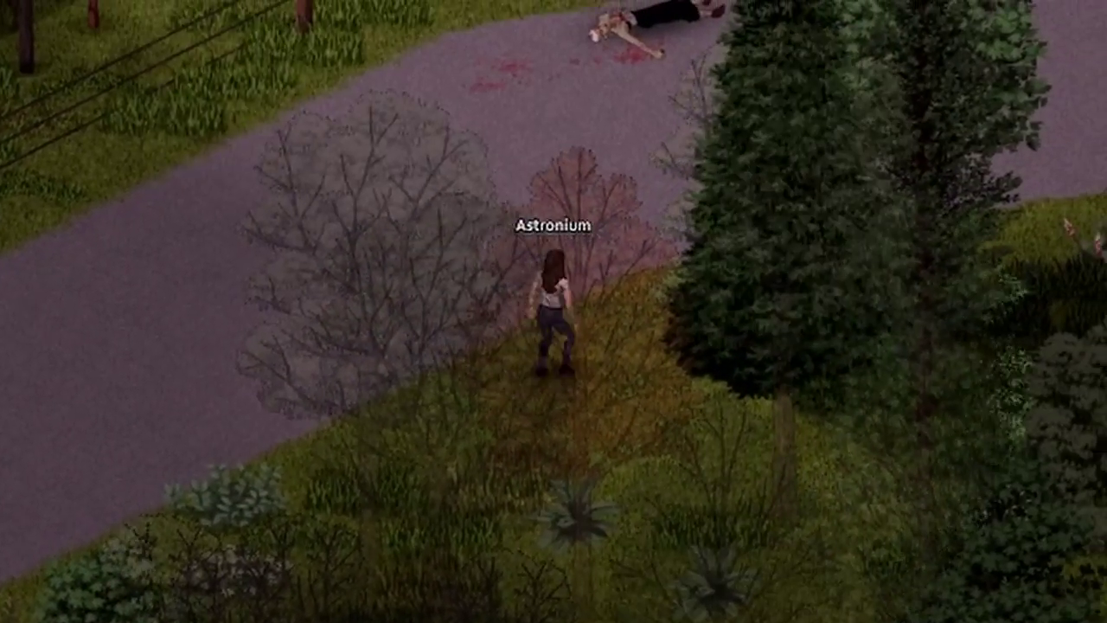
pyautogui.hotkey('w', 'd')
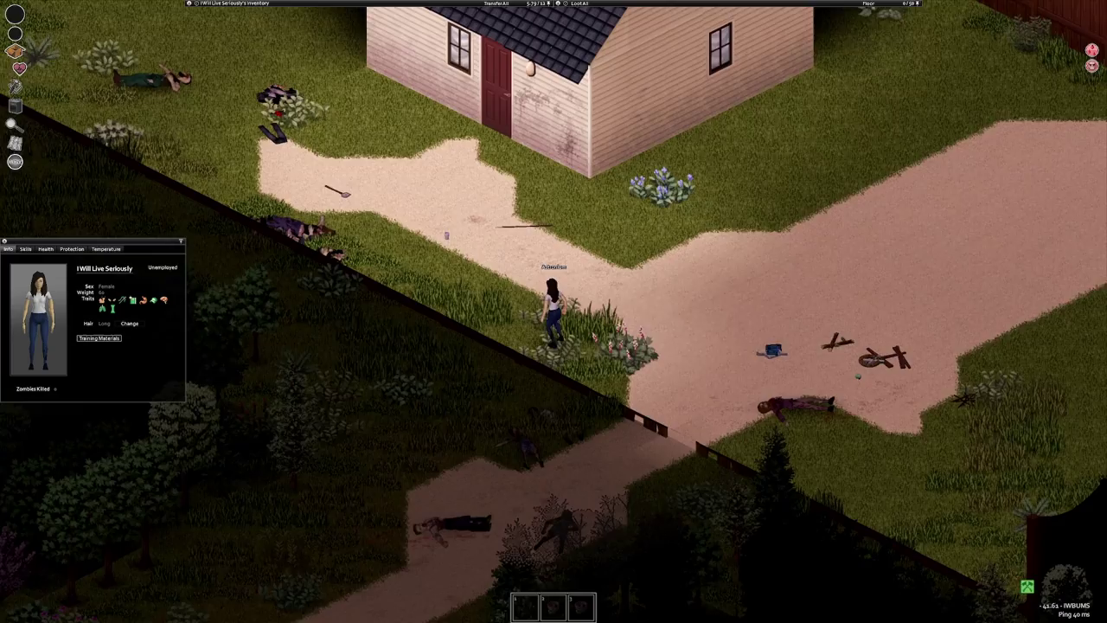
# Step: Walk up the path into the house and bring up the health panel
pyautogui.press('w')
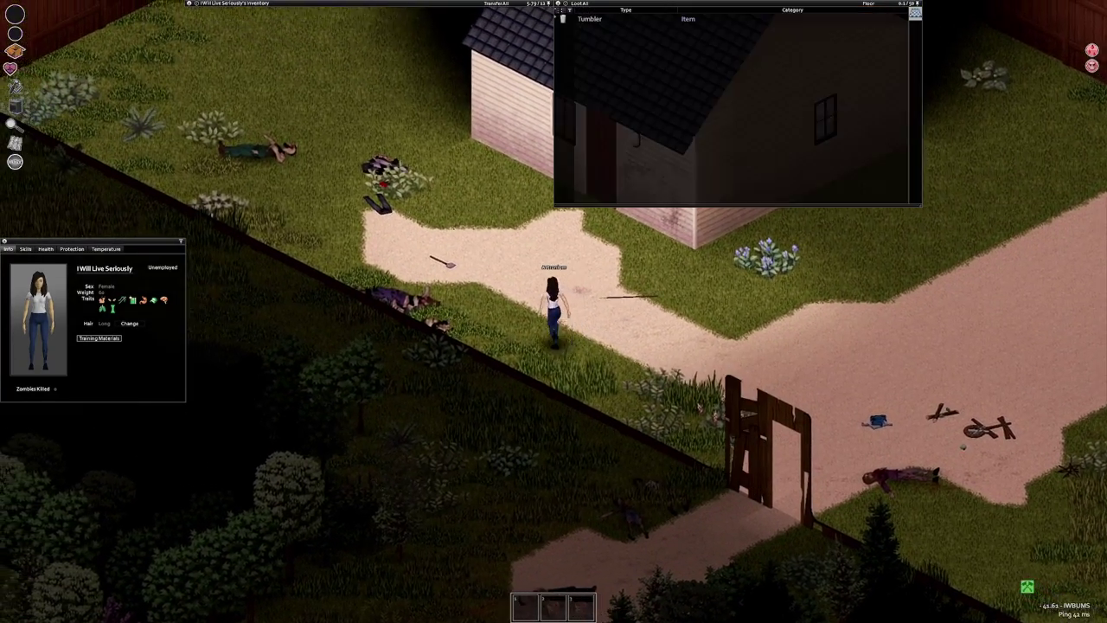
pyautogui.press('w')
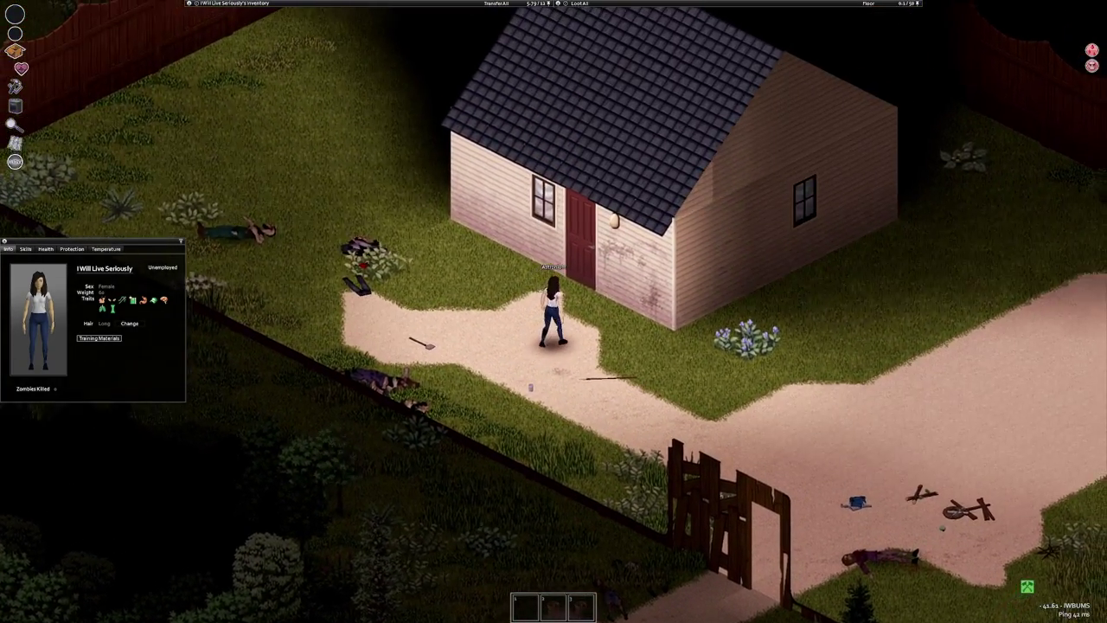
pyautogui.press('w')
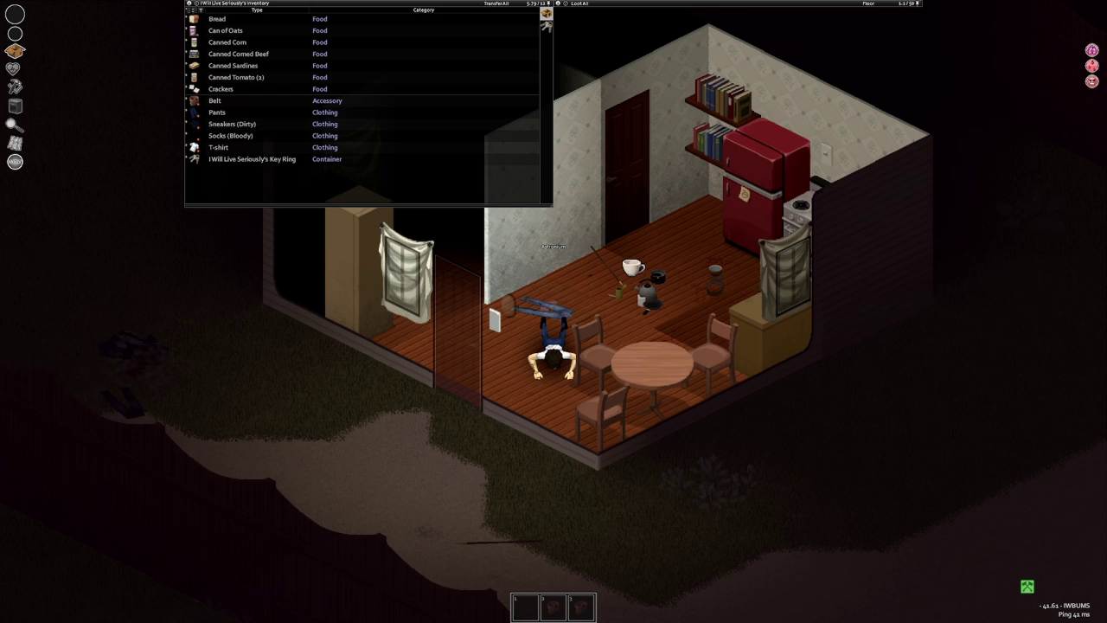
pyautogui.press('h')
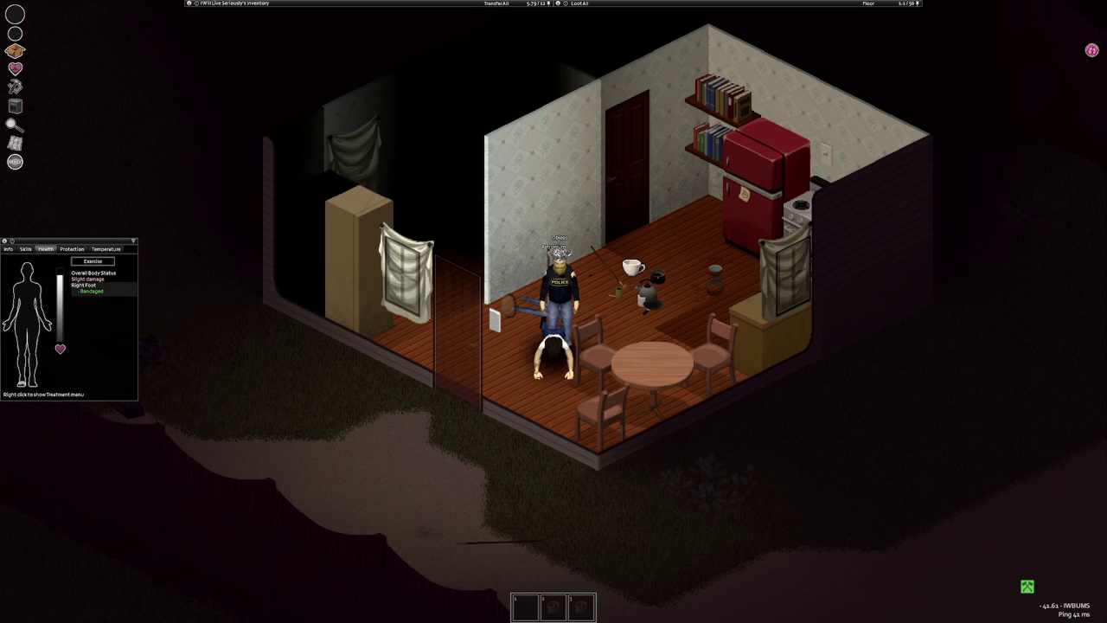
# Step: Open the Exercise routines from the floor's context menu, then dismiss them
pyautogui.rightClick(562, 331)
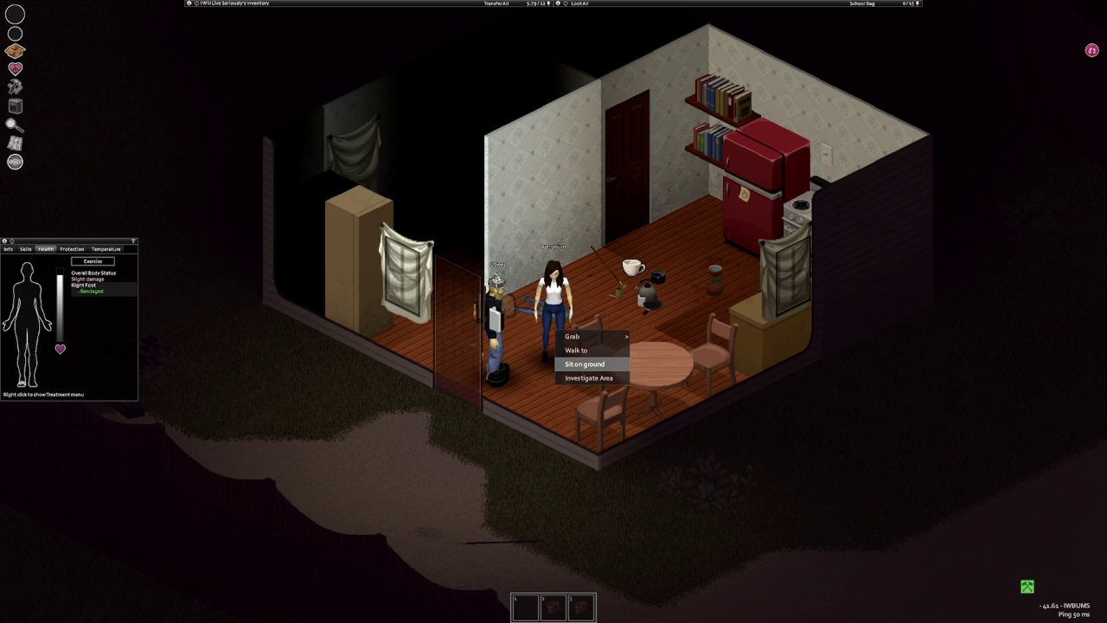
pyautogui.click(93, 261)
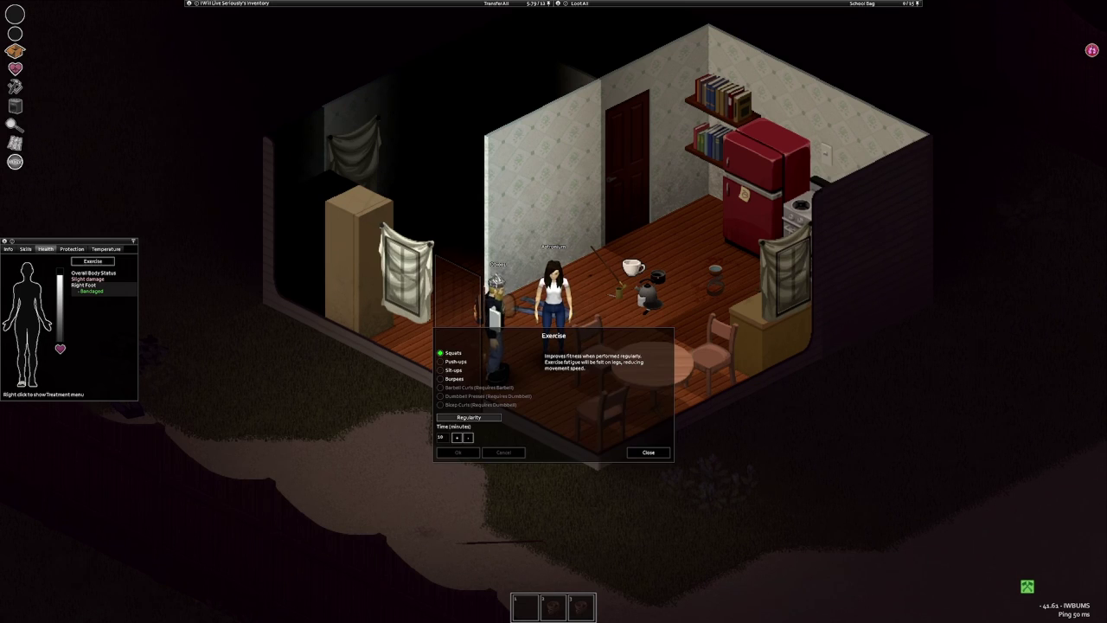
pyautogui.click(647, 451)
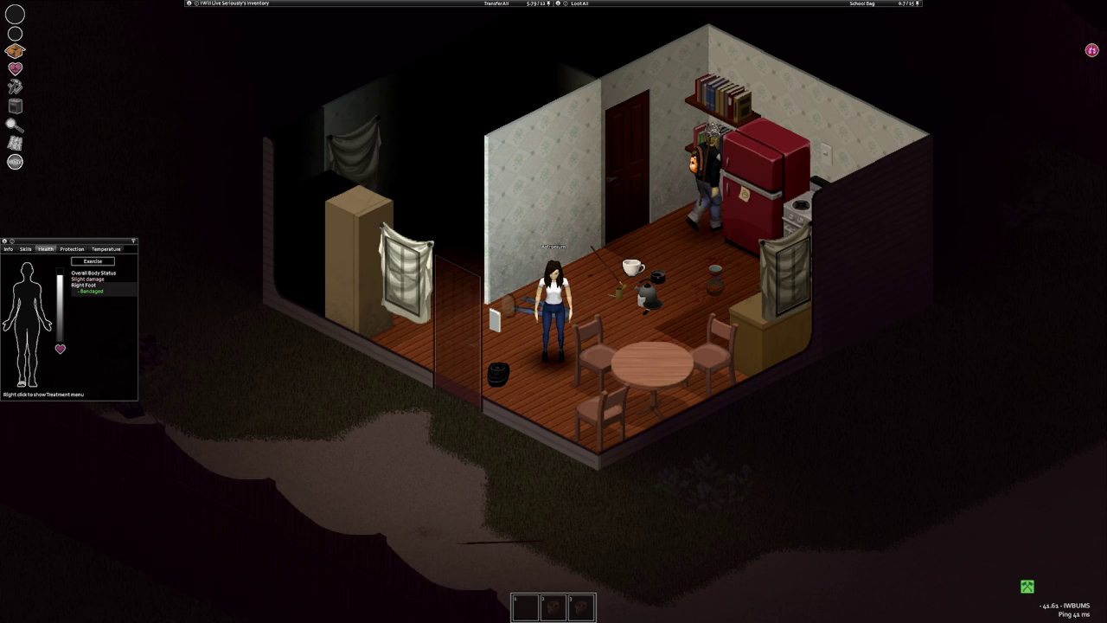
# Step: Shove the nearby woman away and walk out the front door into the yard
pyautogui.rightClick(536, 342)
pyautogui.click(567, 387)
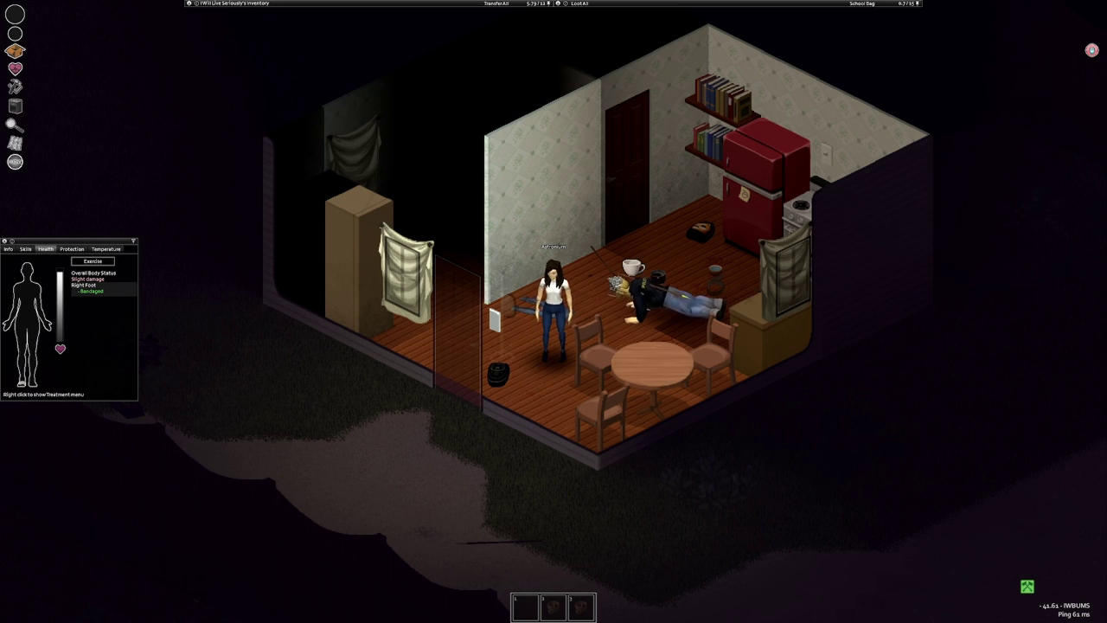
pyautogui.press('space')
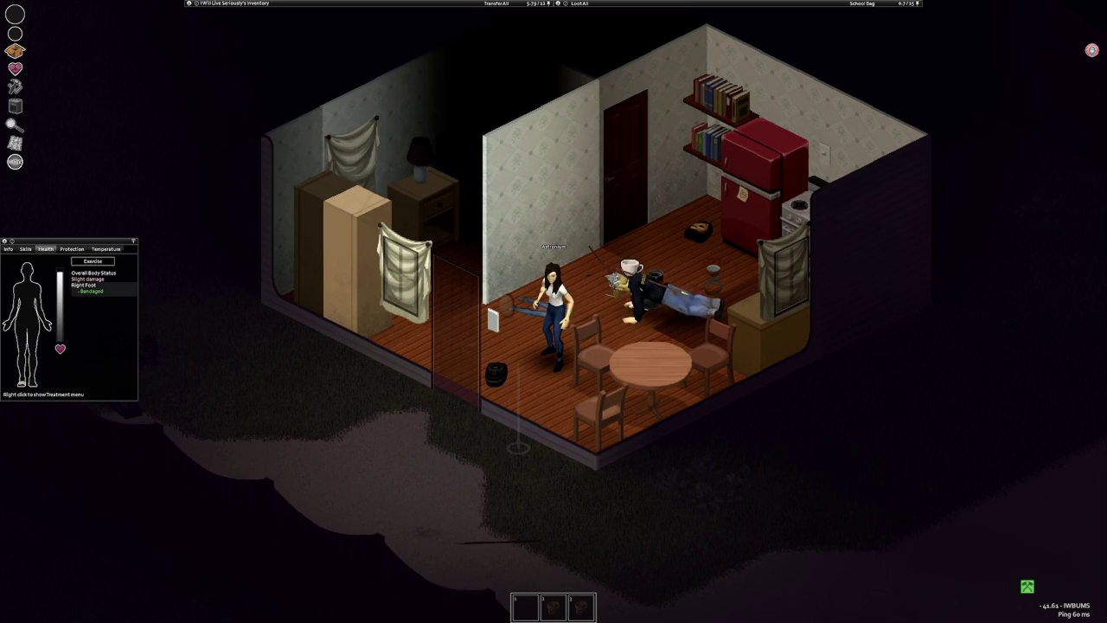
pyautogui.press('a')
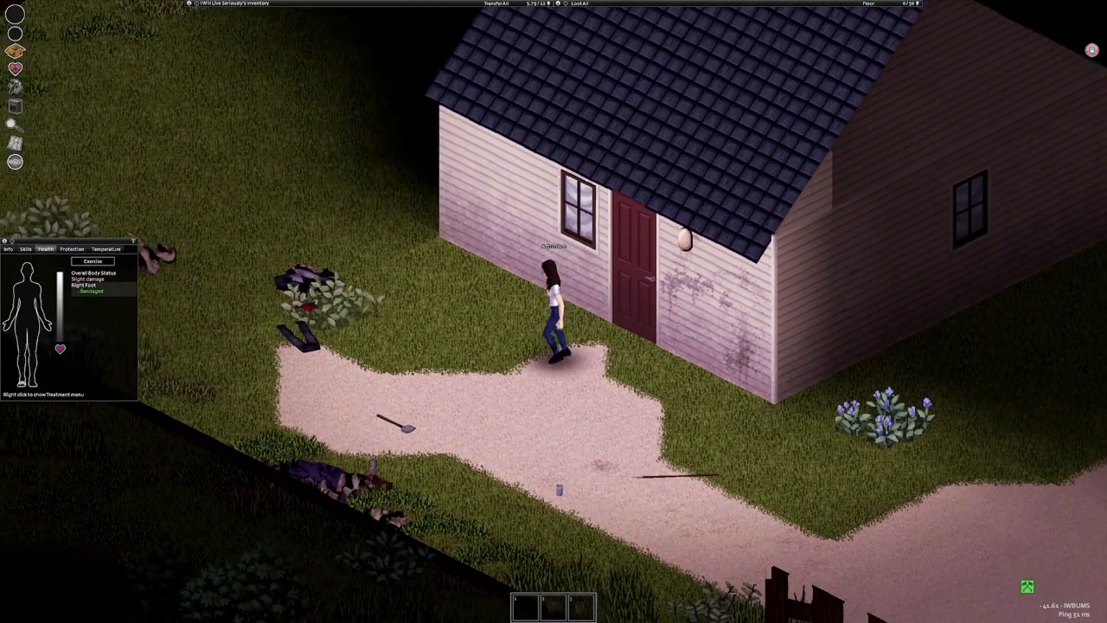
# Step: Walk left across the yard, then down-right past the house to the path crossing
pyautogui.press('a')
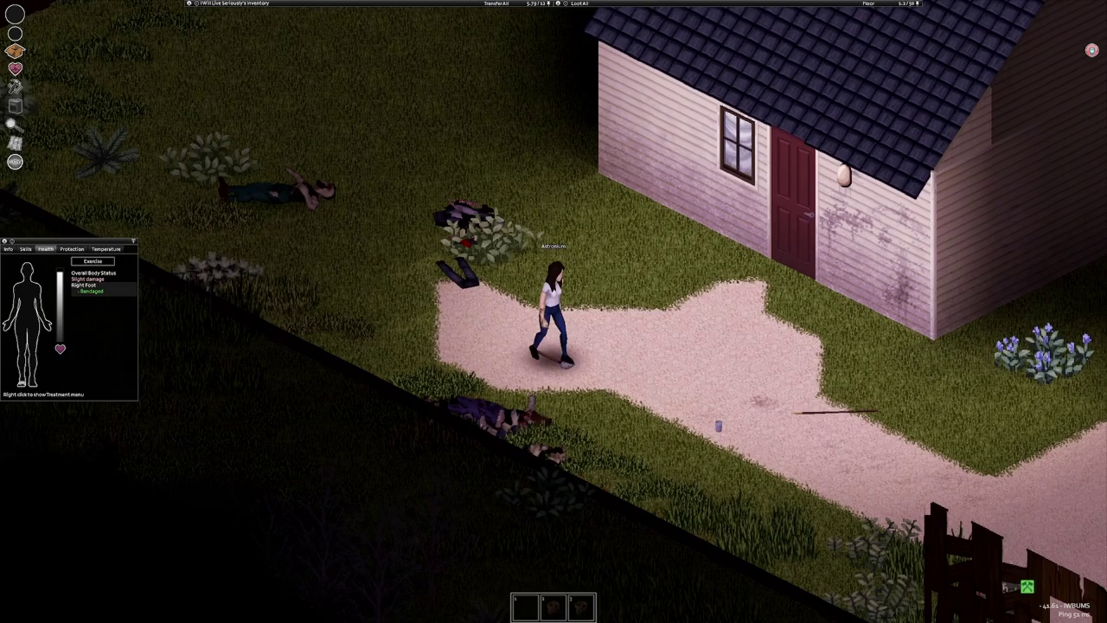
pyautogui.press('a')
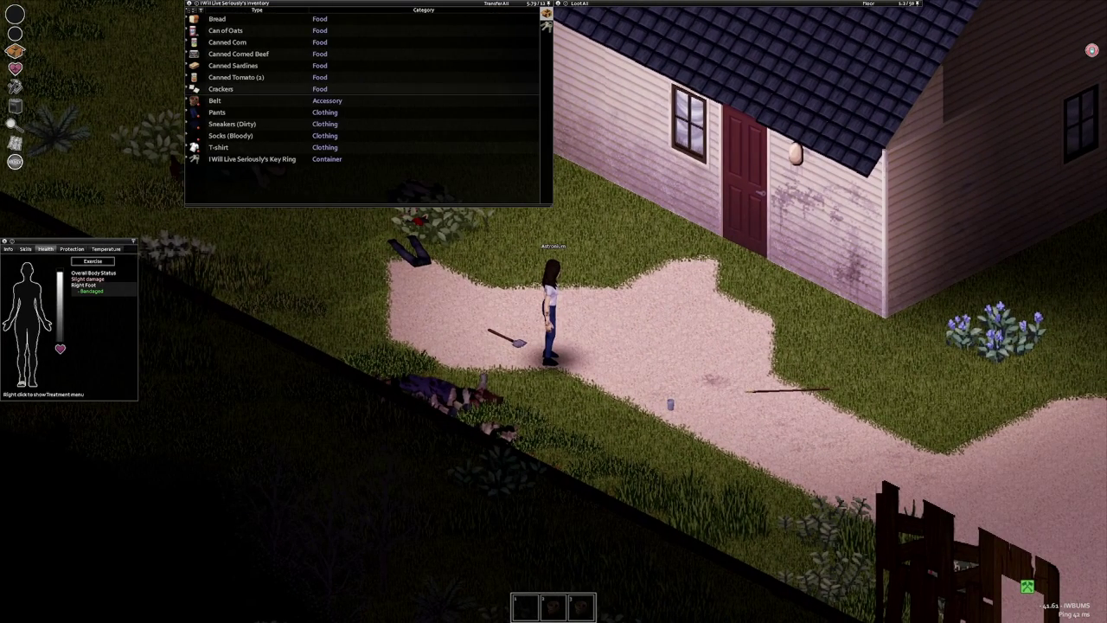
pyautogui.press('d')
pyautogui.press('s')
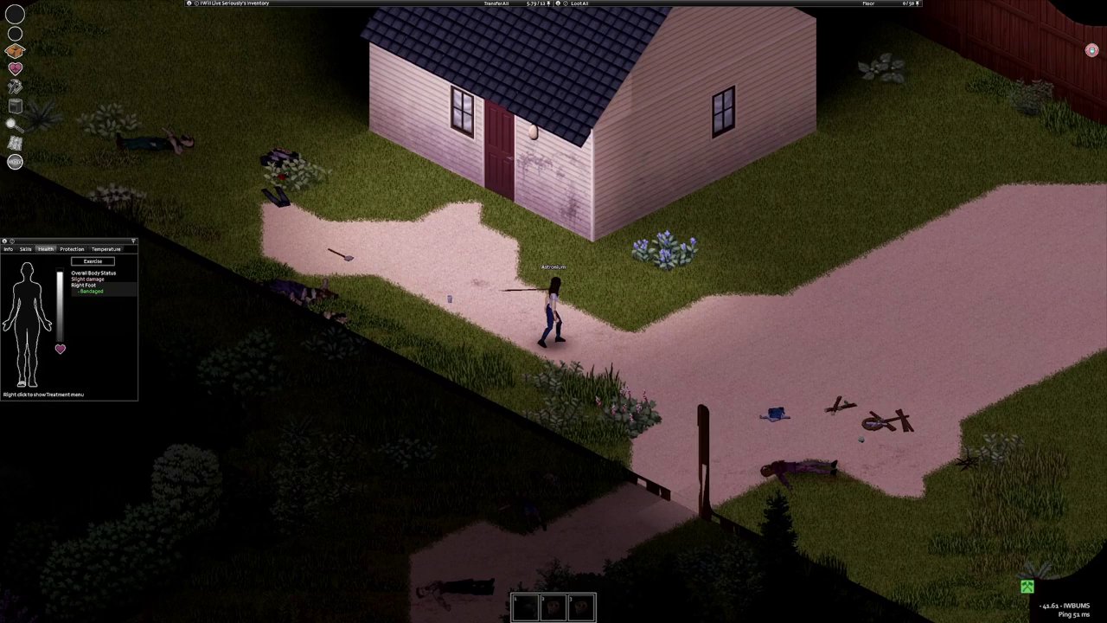
pyautogui.press('s')
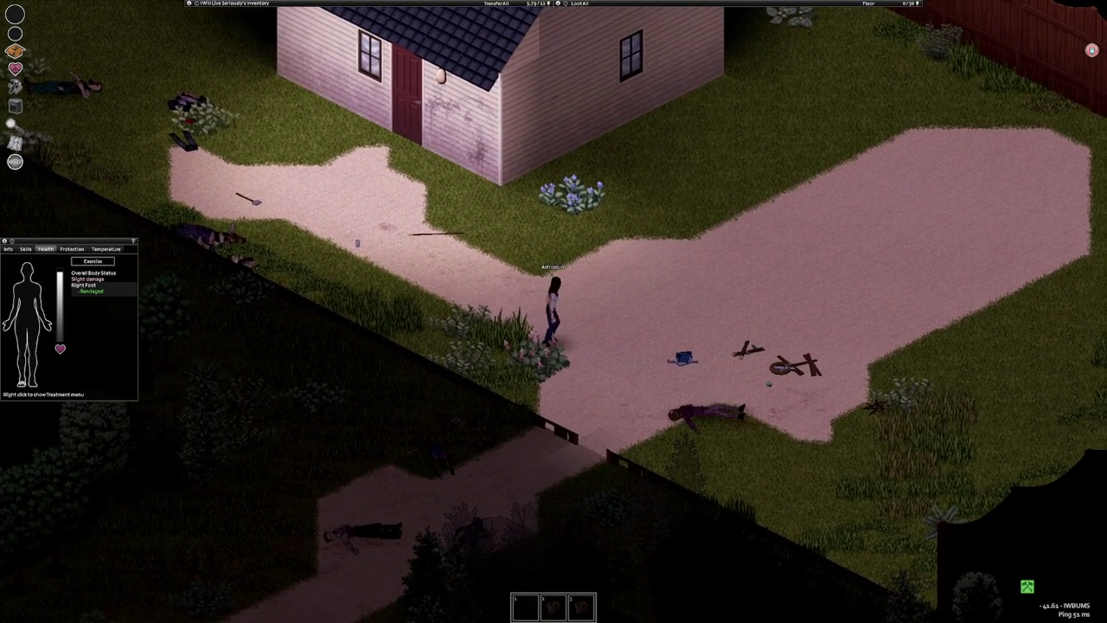
pyautogui.press('s')
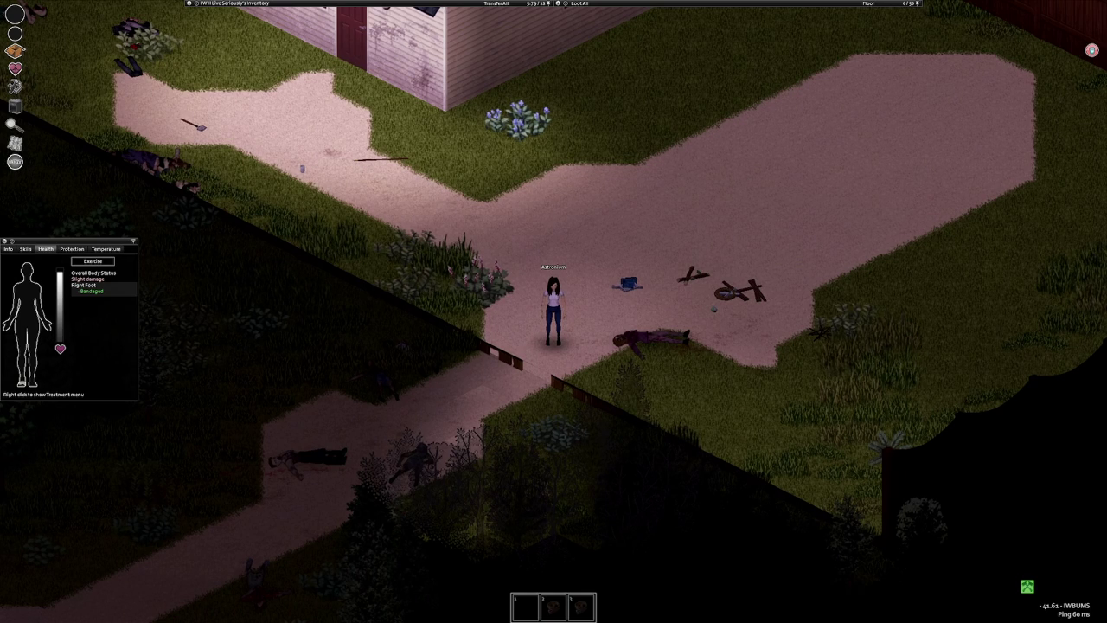
# Step: Walk back through the house door to the fridge to view its contents
pyautogui.press('w')
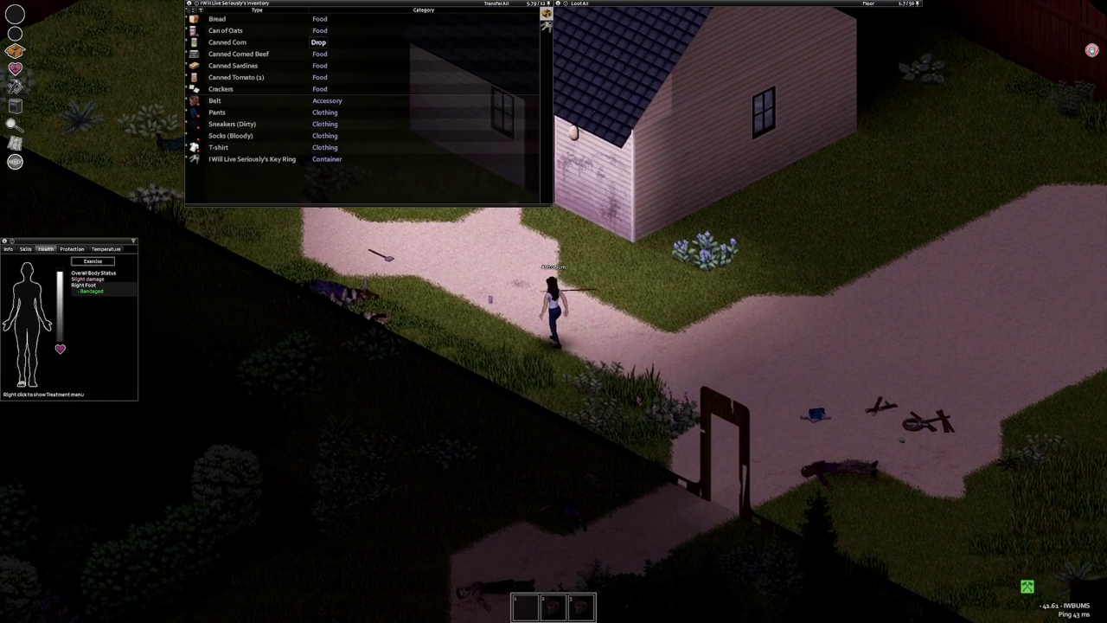
pyautogui.press('w')
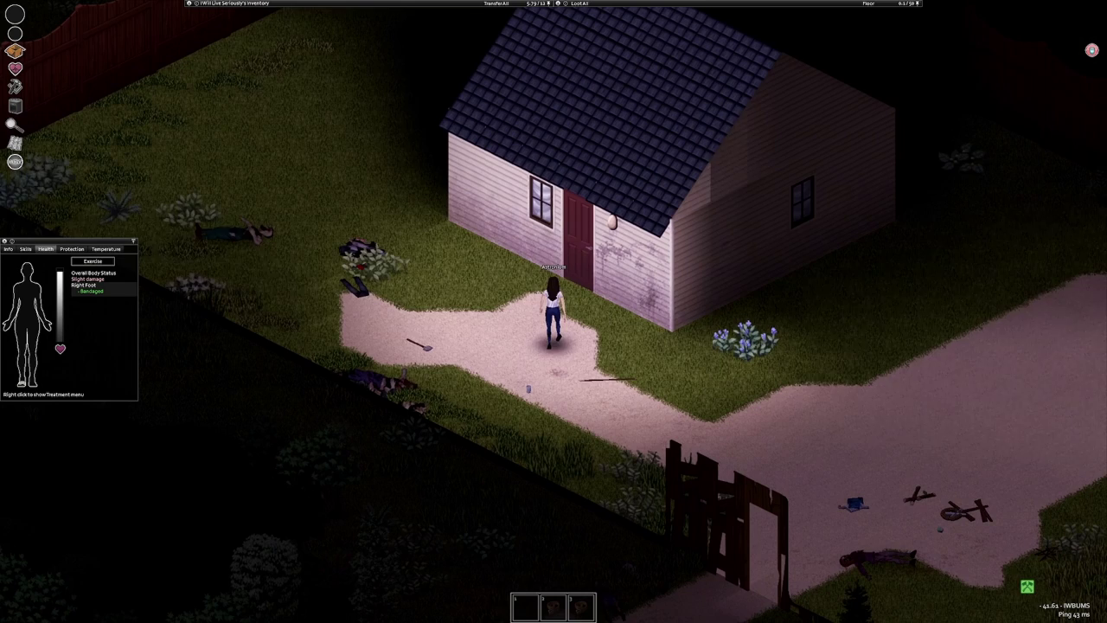
pyautogui.press('w')
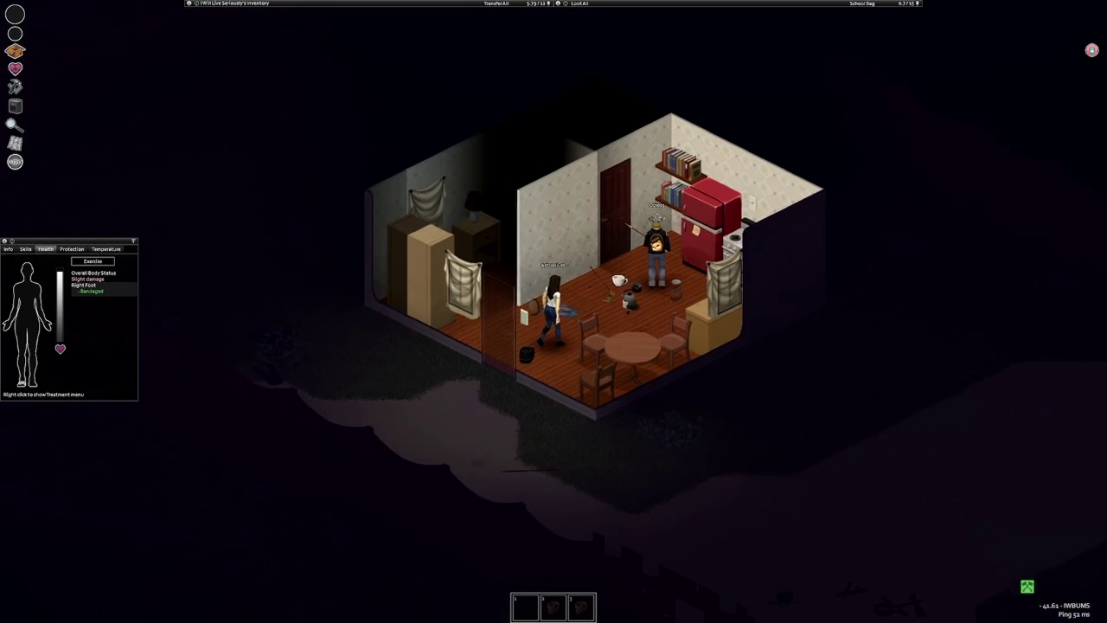
pyautogui.scroll(3, 553, 311)
pyautogui.press('w')
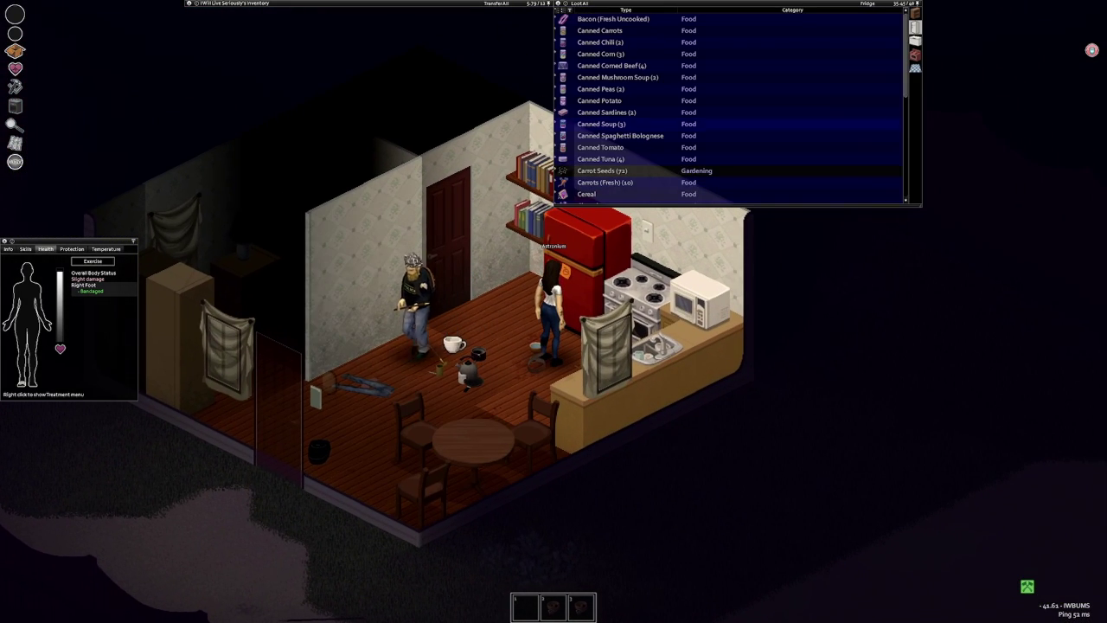
pyautogui.scroll(-2, 635, 143)
pyautogui.scroll(-3, 635, 143)
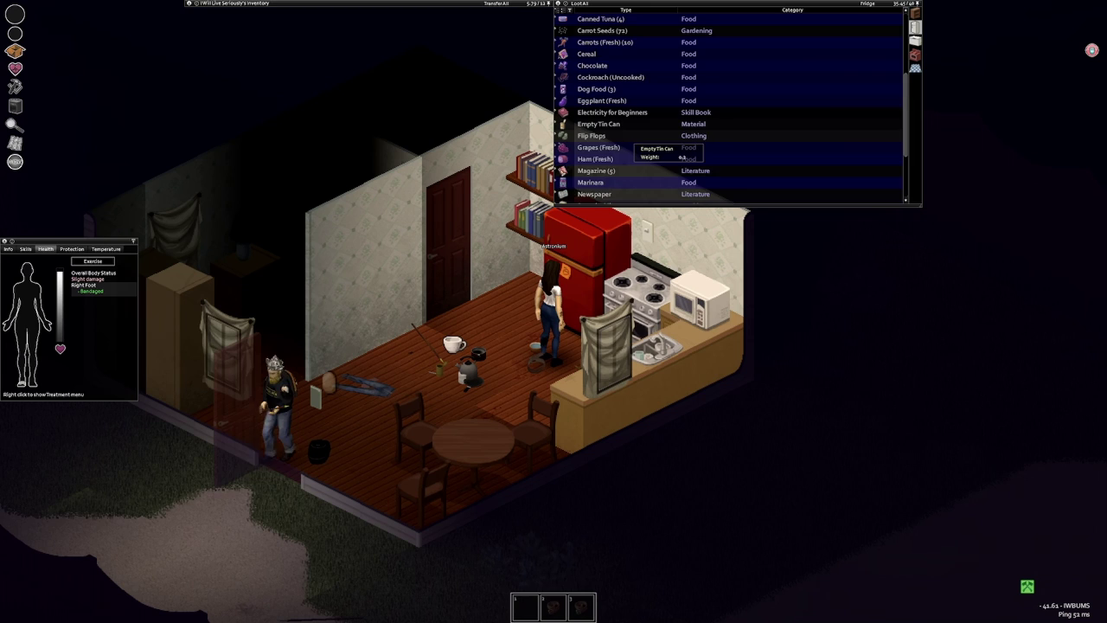
pyautogui.scroll(-1, 632, 137)
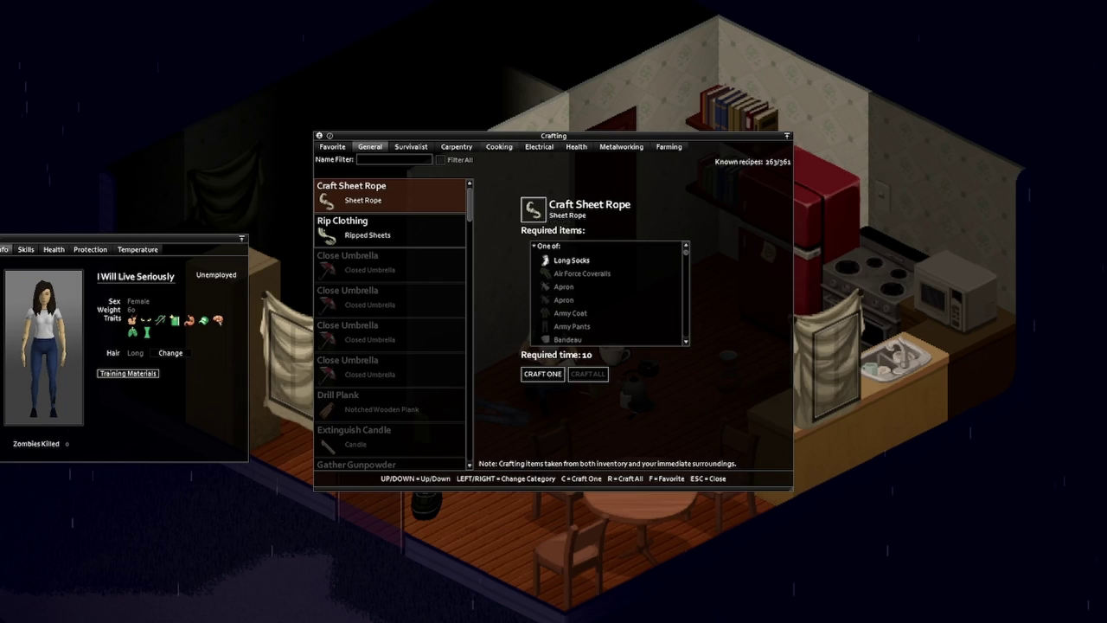
# Step: Browse the Carpentry recipes to Build Spiked Baseball Bat, then return to General
pyautogui.press('Right')
pyautogui.press('Right')
pyautogui.scroll(-2, 389, 320)
pyautogui.scroll(-2, 389, 320)
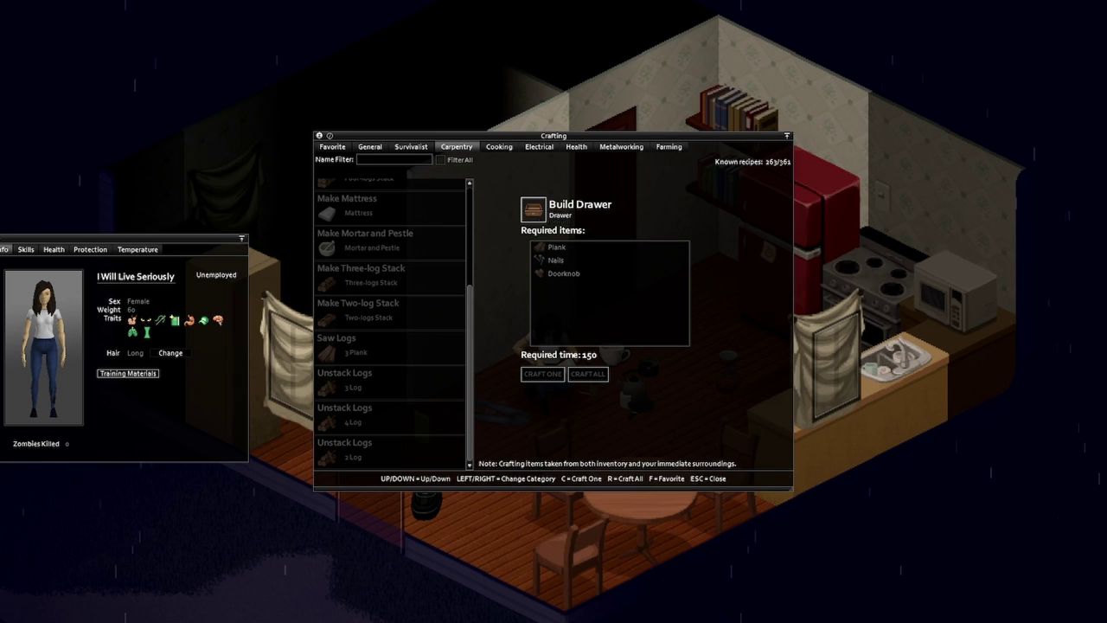
pyautogui.scroll(3, 389, 338)
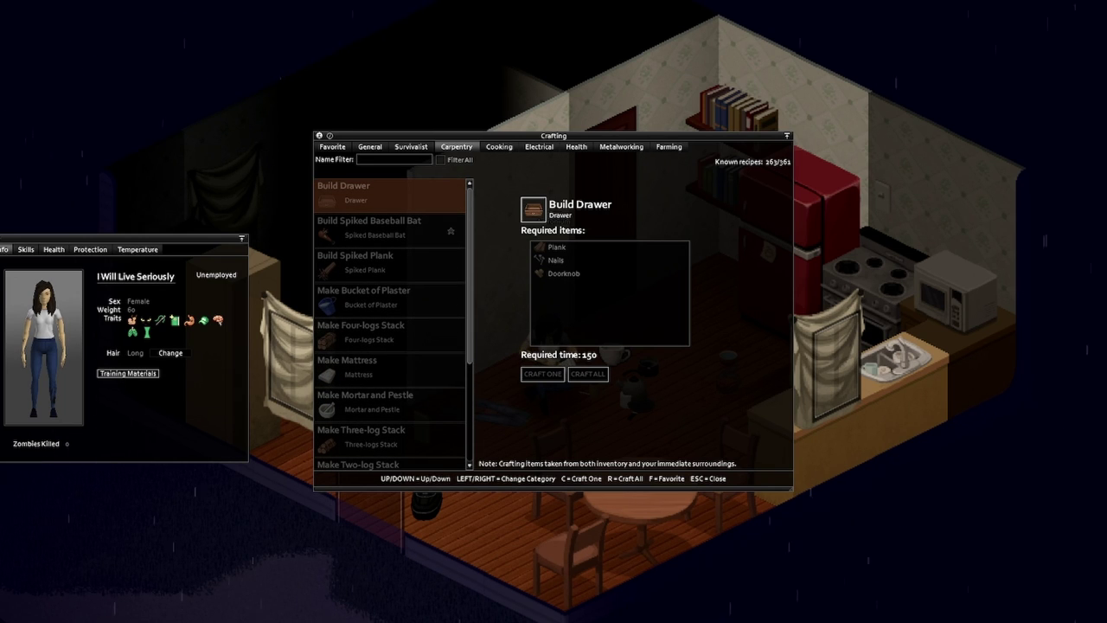
pyautogui.press('Down')
pyautogui.press('Left')
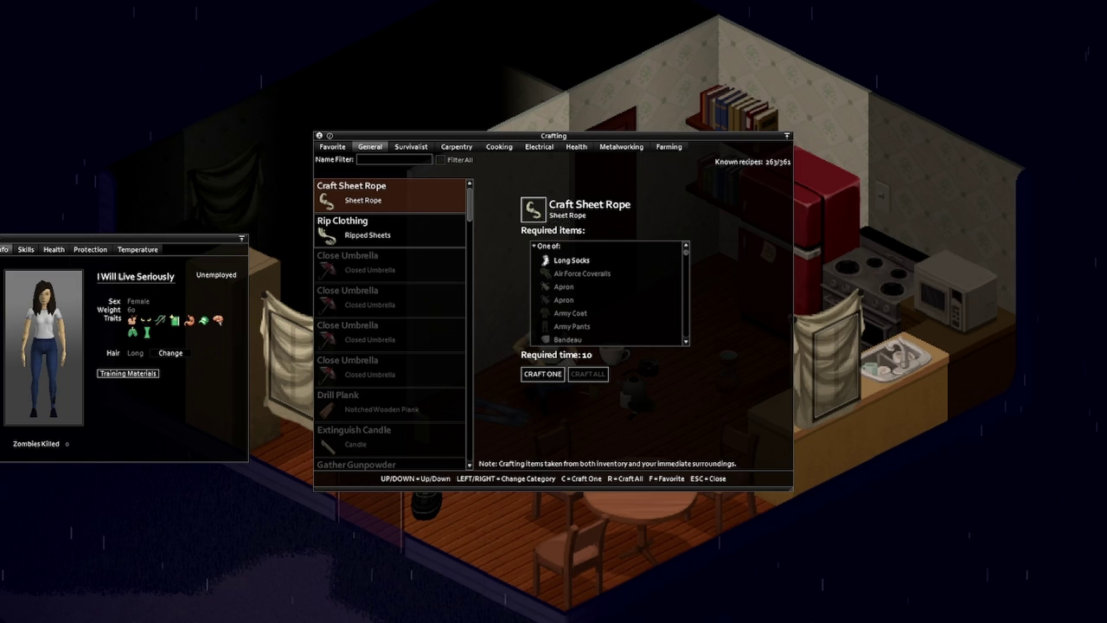
pyautogui.scroll(-3, 389, 320)
pyautogui.scroll(-3, 389, 320)
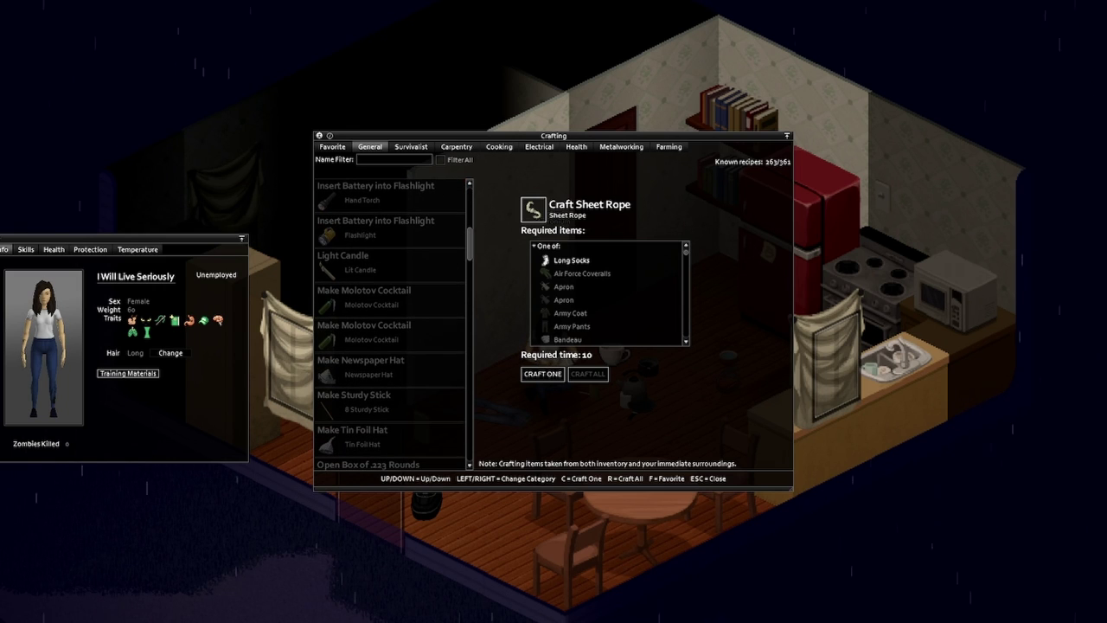
pyautogui.scroll(-4, 389, 324)
pyautogui.scroll(-3, 390, 324)
pyautogui.scroll(-4, 389, 324)
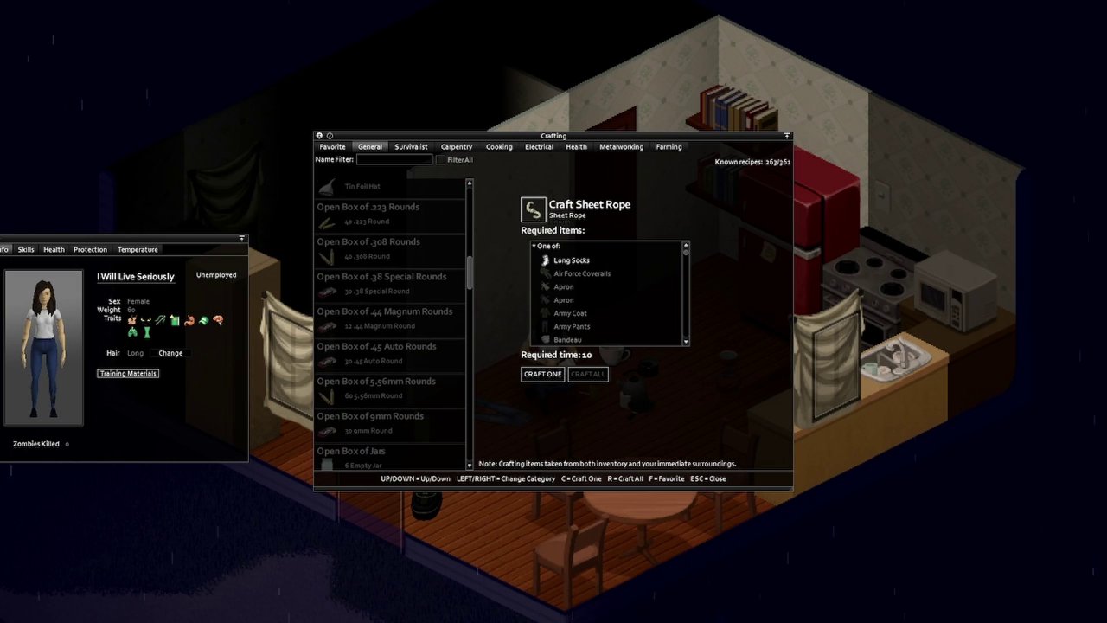
pyautogui.scroll(-3, 390, 324)
pyautogui.scroll(-4, 389, 324)
pyautogui.scroll(-2, 389, 324)
pyautogui.scroll(-4, 389, 324)
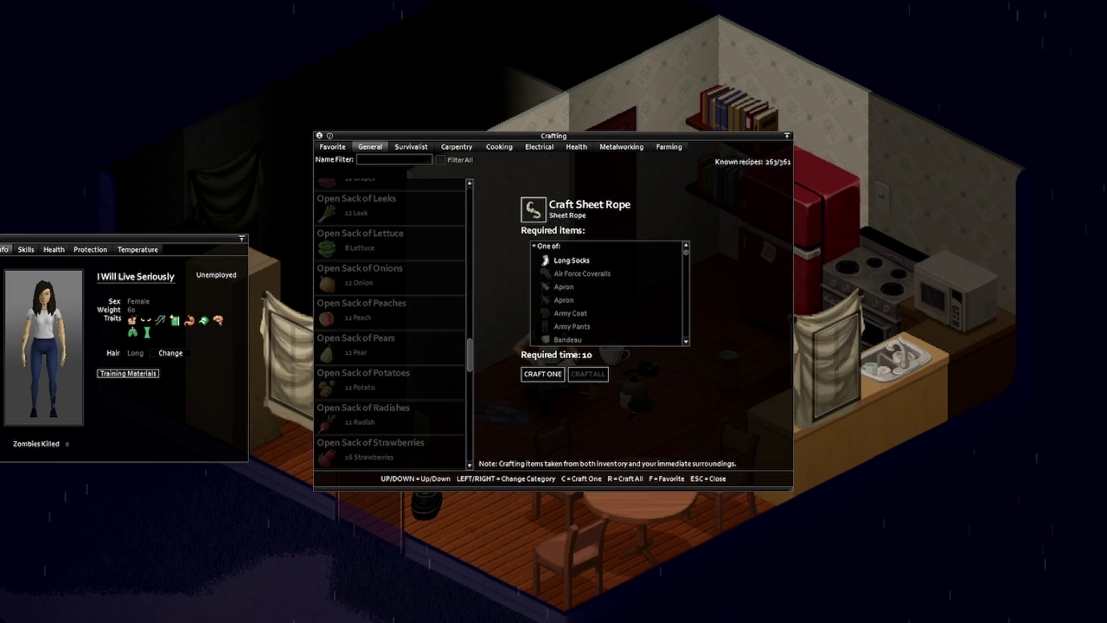
pyautogui.scroll(-4, 389, 324)
pyautogui.scroll(-2, 389, 325)
pyautogui.scroll(-2, 389, 324)
pyautogui.scroll(-2, 390, 324)
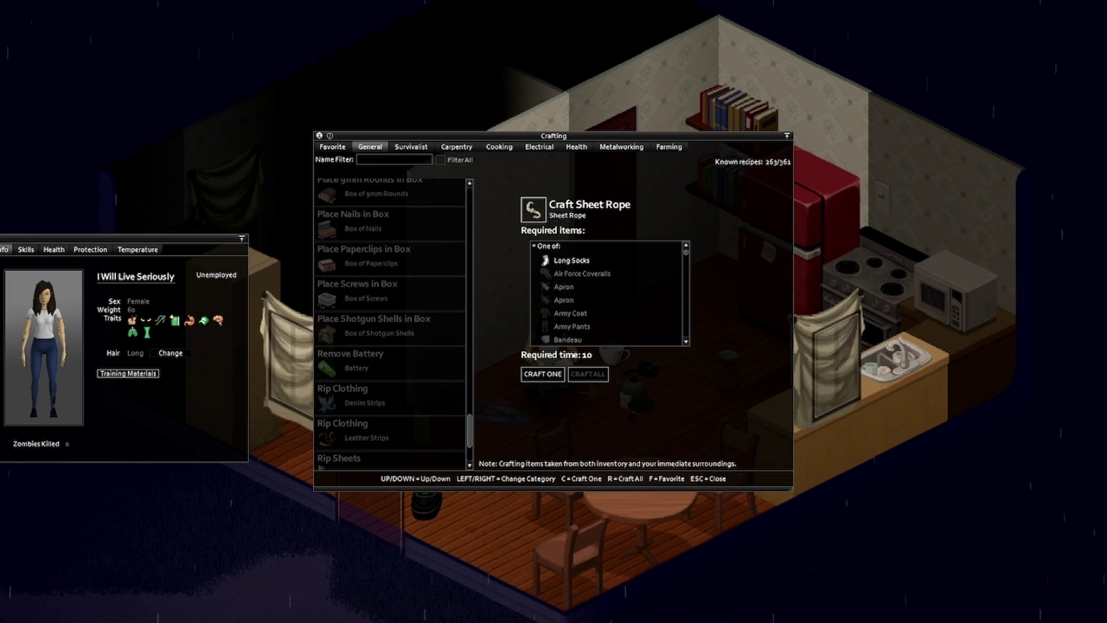
pyautogui.scroll(-2, 389, 324)
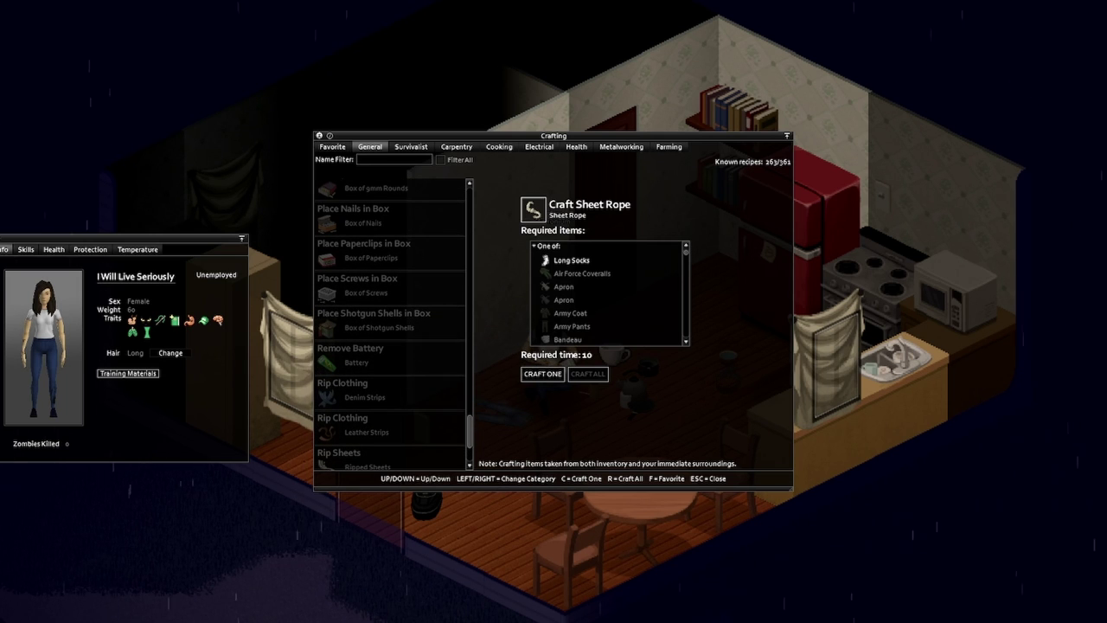
# Step: View the Metalworking recipes, move the window off the character, then close crafting
pyautogui.press('Left')
pyautogui.press('Left')
pyautogui.press('Left')
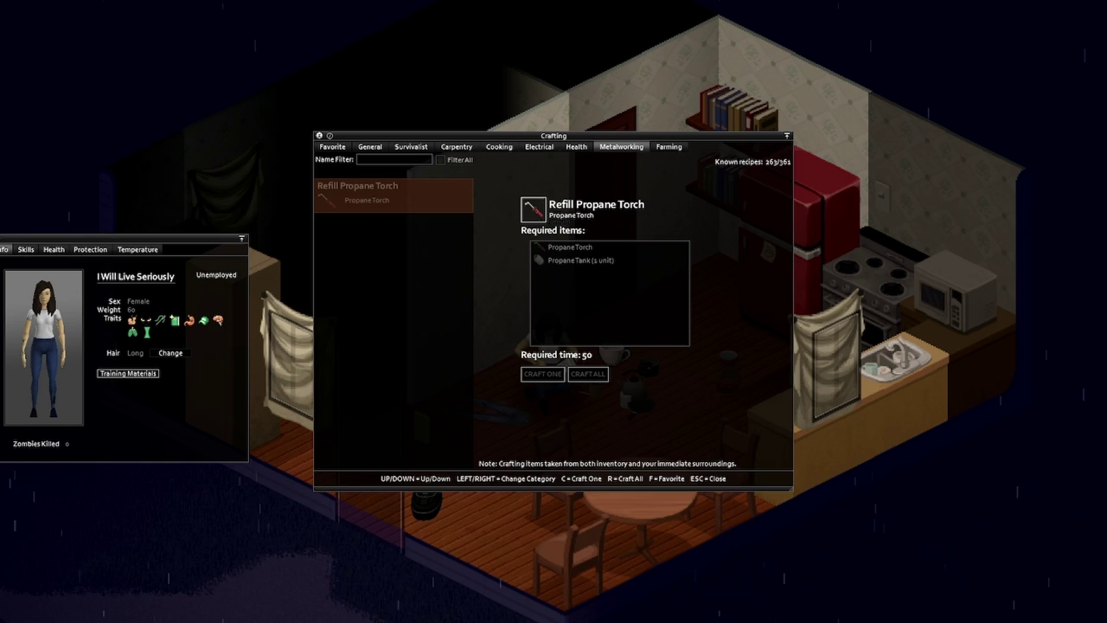
pyautogui.press('Left')
pyautogui.scroll(-3, 389, 324)
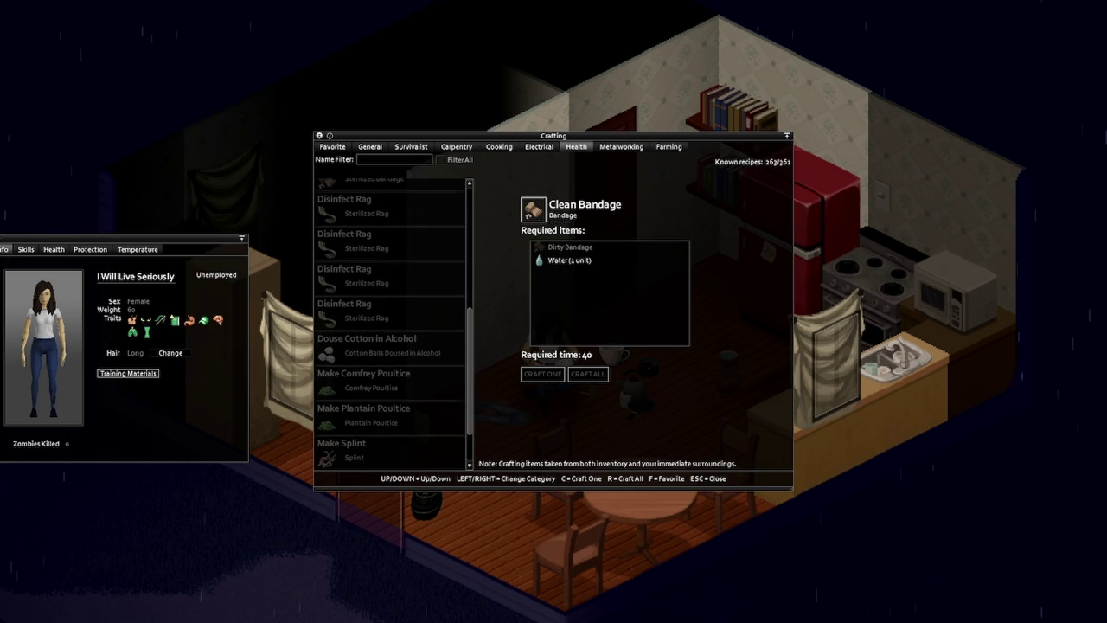
pyautogui.scroll(-3, 389, 324)
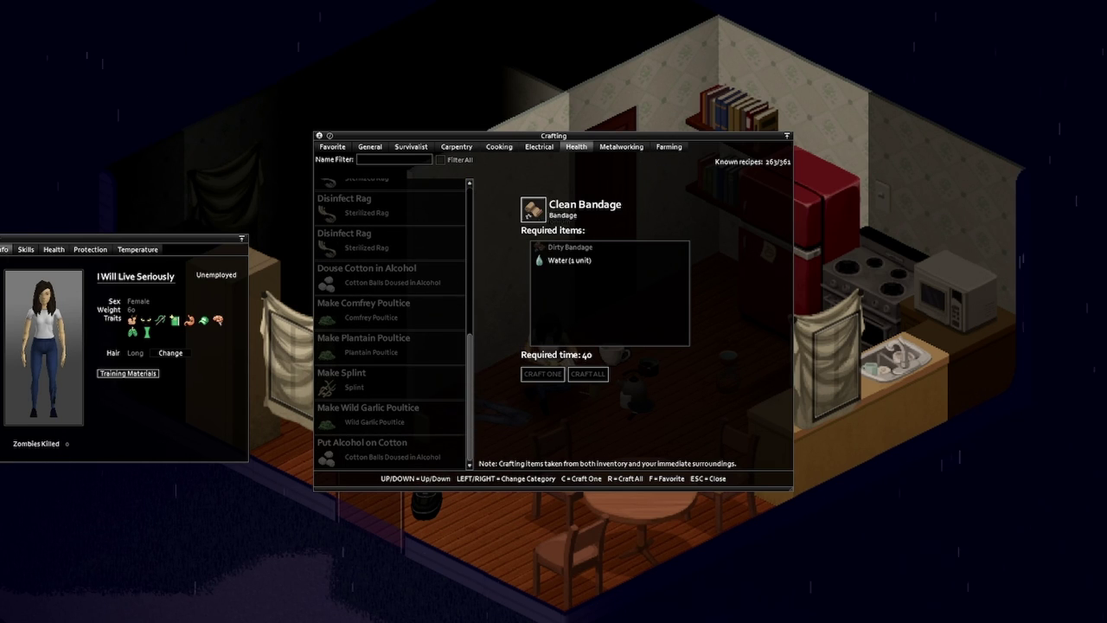
pyautogui.moveTo(553, 136); pyautogui.dragTo(646, 335)
pyautogui.press('b')
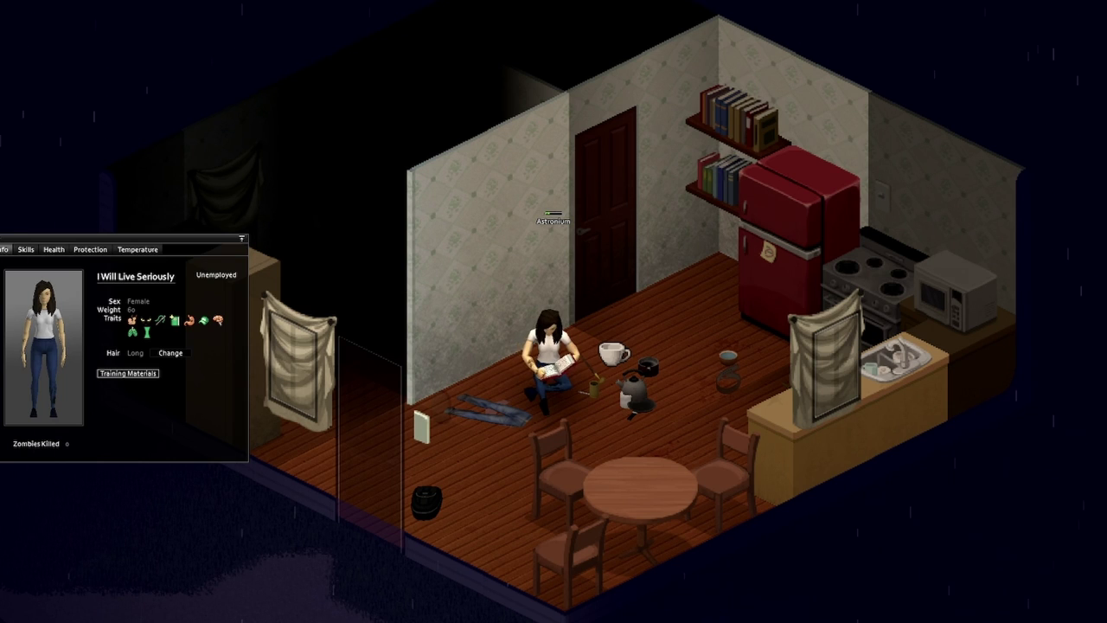
pyautogui.press('b')
pyautogui.click(461, 345)
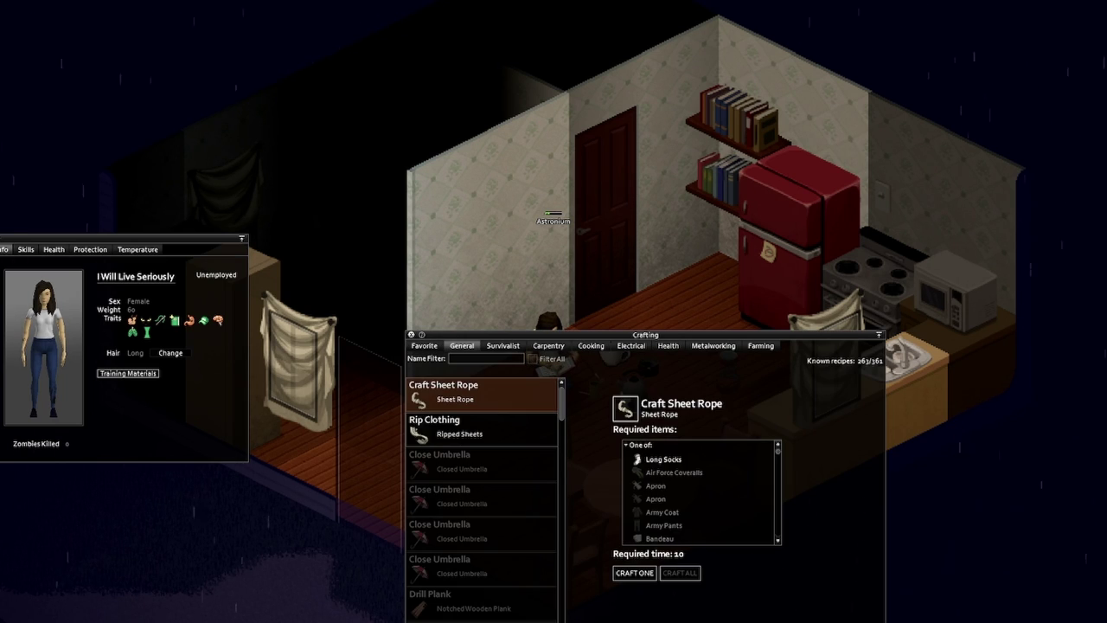
pyautogui.scroll(-3, 483, 502)
pyautogui.scroll(-3, 482, 501)
pyautogui.scroll(-2, 483, 502)
pyautogui.scroll(-3, 483, 502)
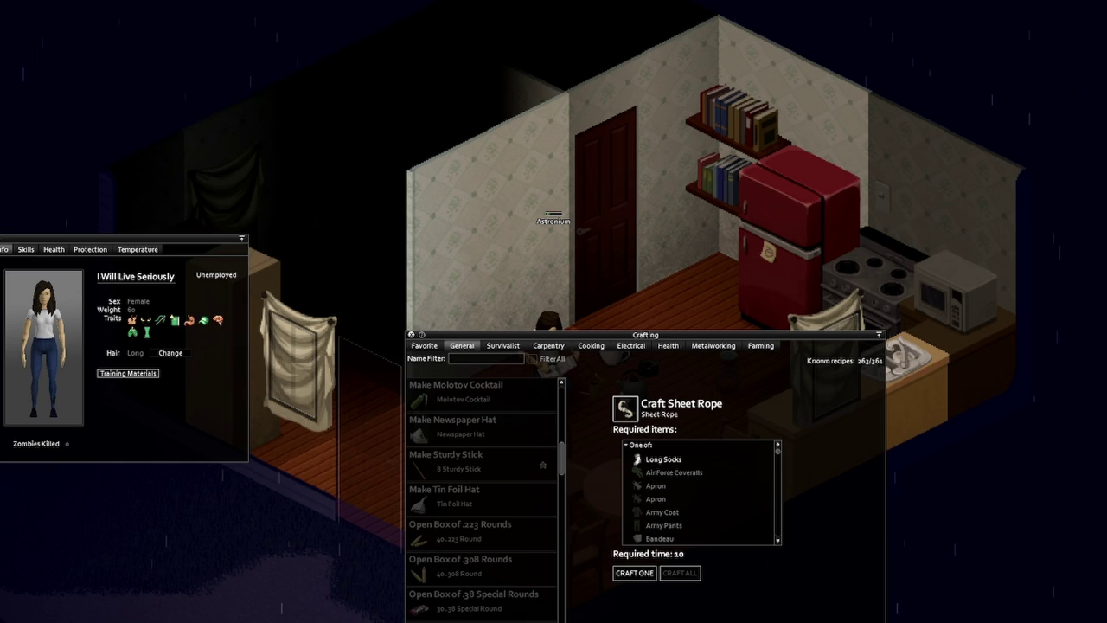
pyautogui.scroll(-3, 482, 501)
pyautogui.scroll(-3, 483, 502)
pyautogui.scroll(2, 482, 450)
pyautogui.scroll(2, 483, 449)
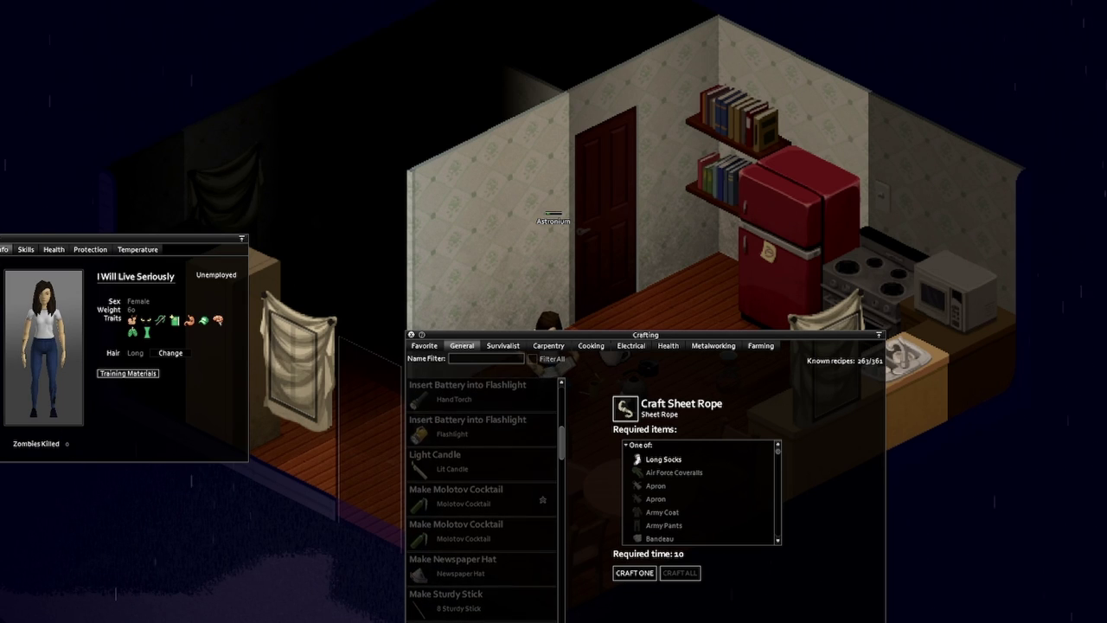
pyautogui.scroll(-2, 483, 450)
pyautogui.scroll(-2, 482, 449)
pyautogui.scroll(-3, 483, 484)
pyautogui.scroll(-3, 482, 484)
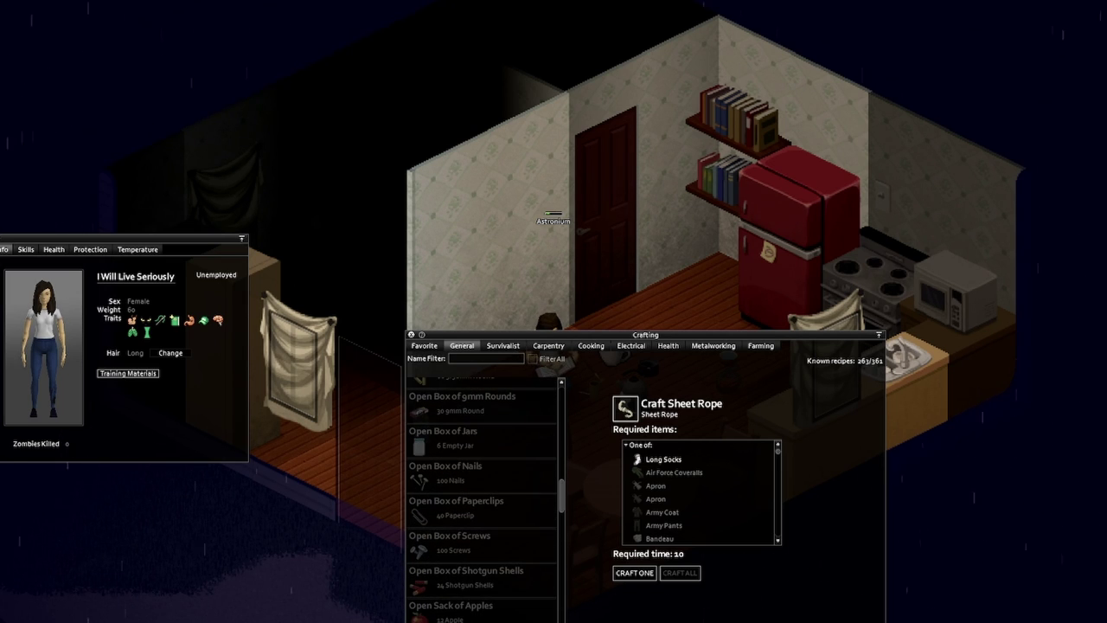
pyautogui.scroll(-3, 483, 493)
pyautogui.scroll(-2, 482, 493)
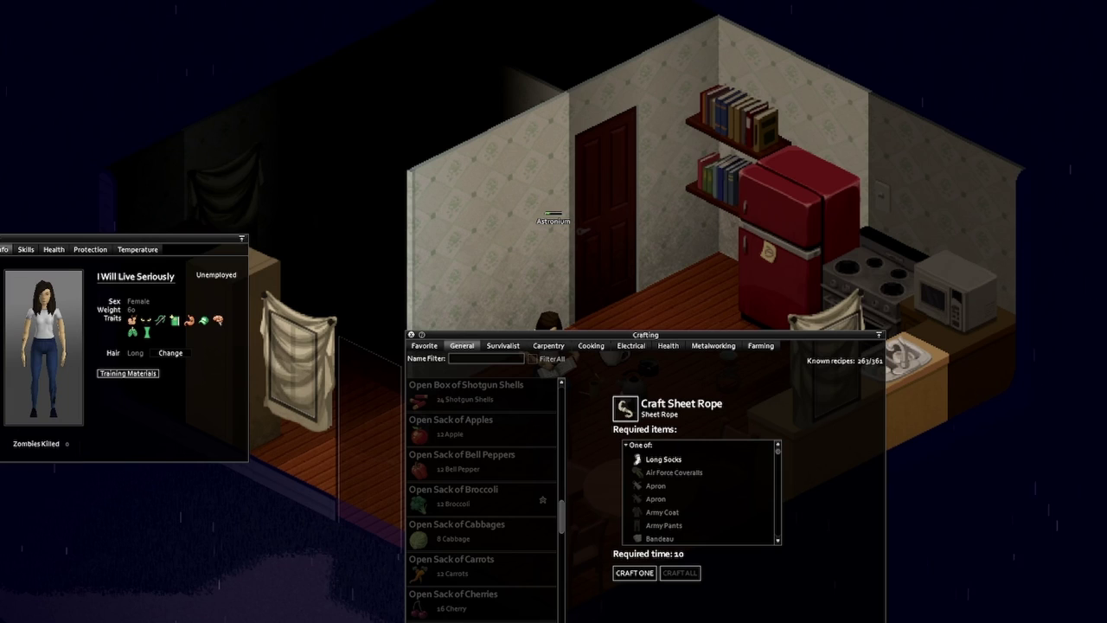
# Step: Close the crafting recipes, check the character's skill levels, then close that panel
pyautogui.press('b')
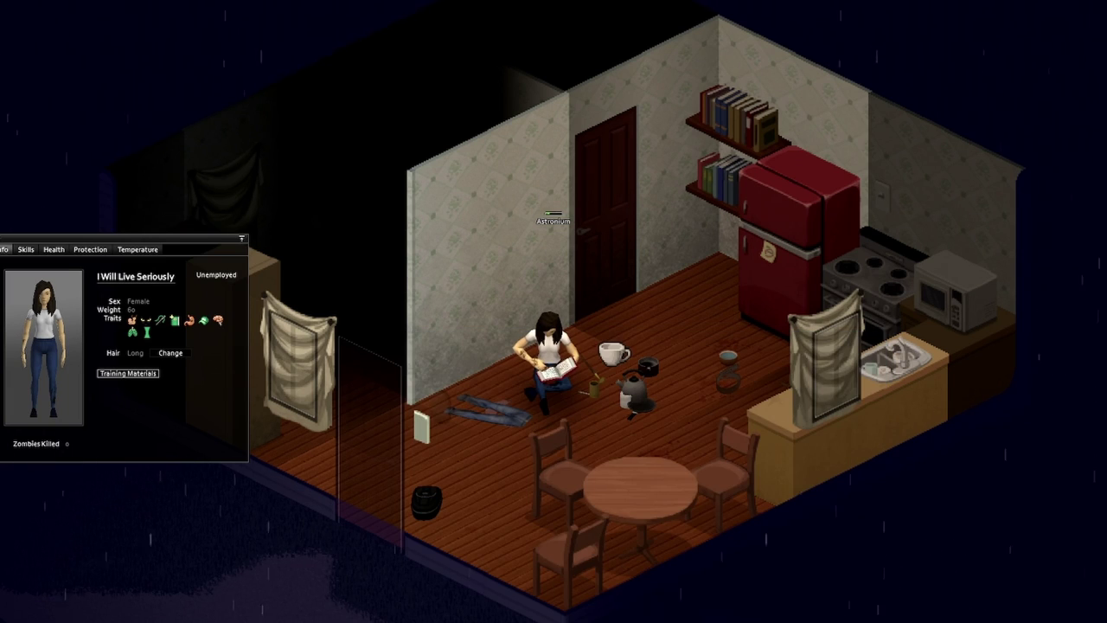
pyautogui.press('l')
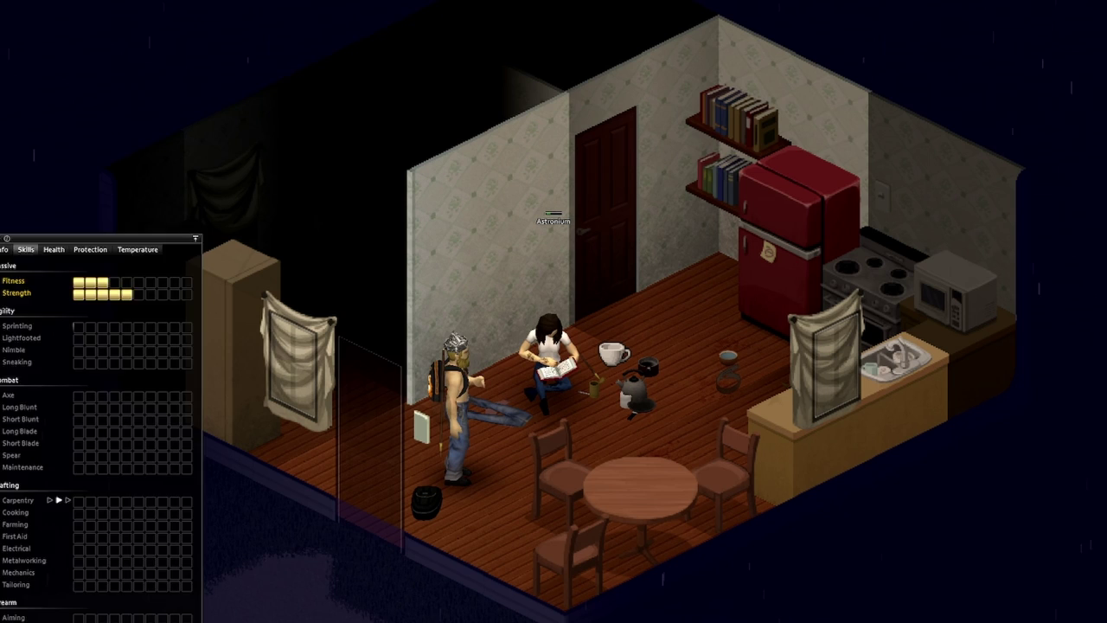
pyautogui.press('c')
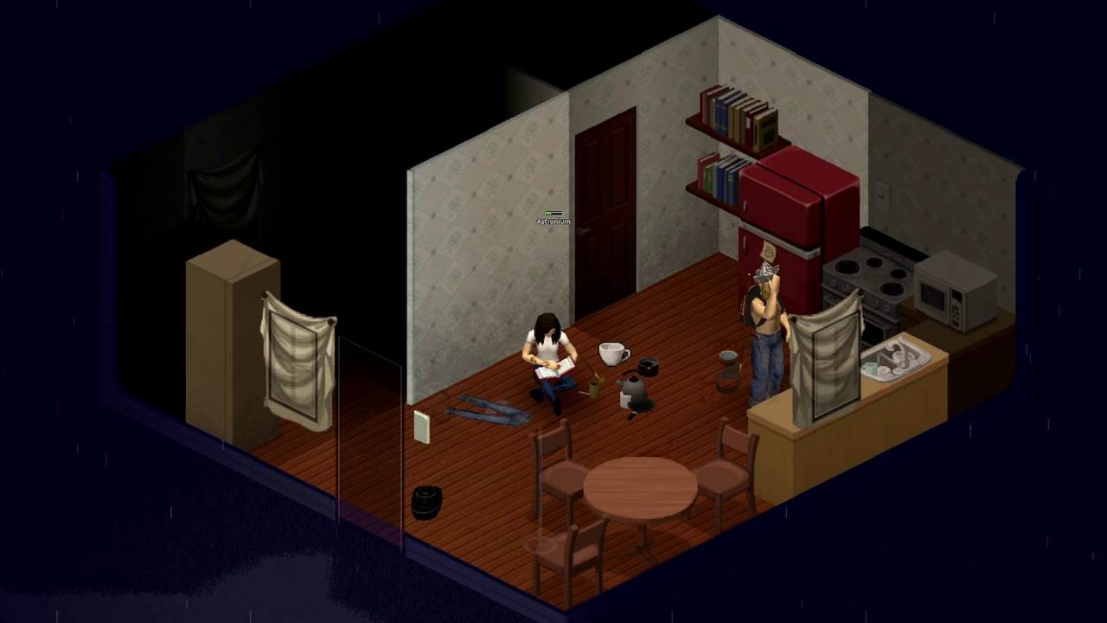
# Step: Toggle the inventory list, leaving it open with Carpentry for Beginners and a saw
pyautogui.press('Tab')
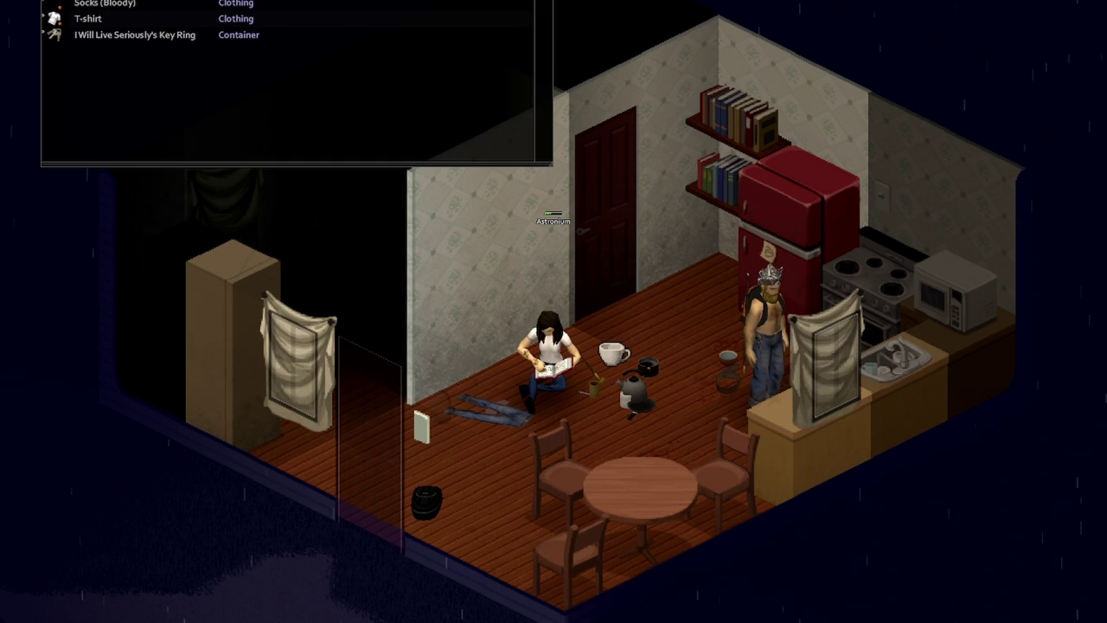
pyautogui.press('Tab')
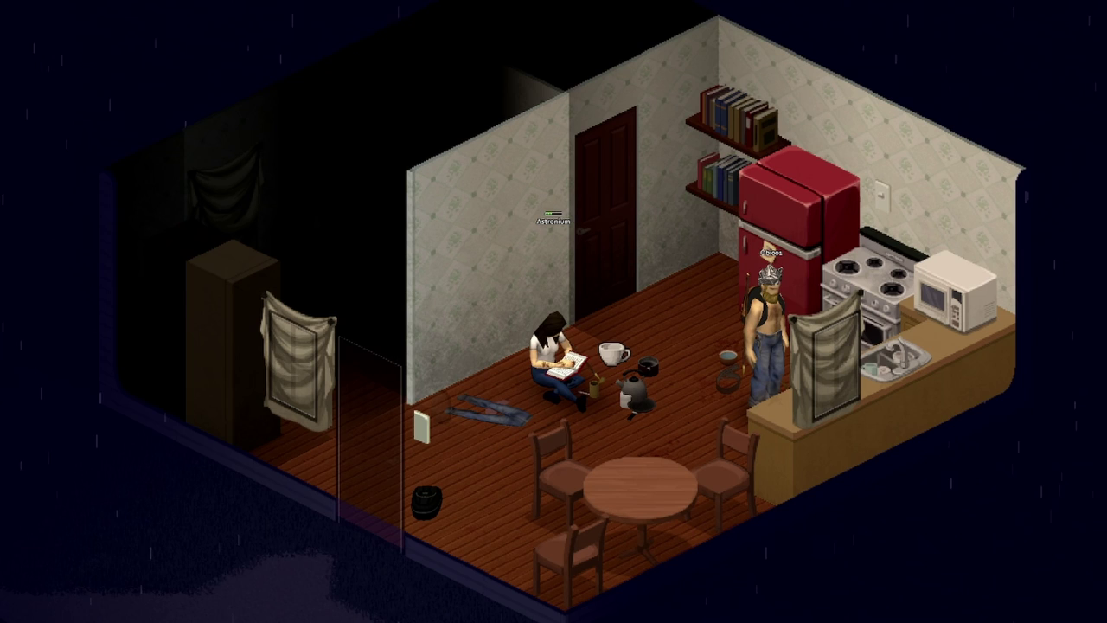
pyautogui.press('Tab')
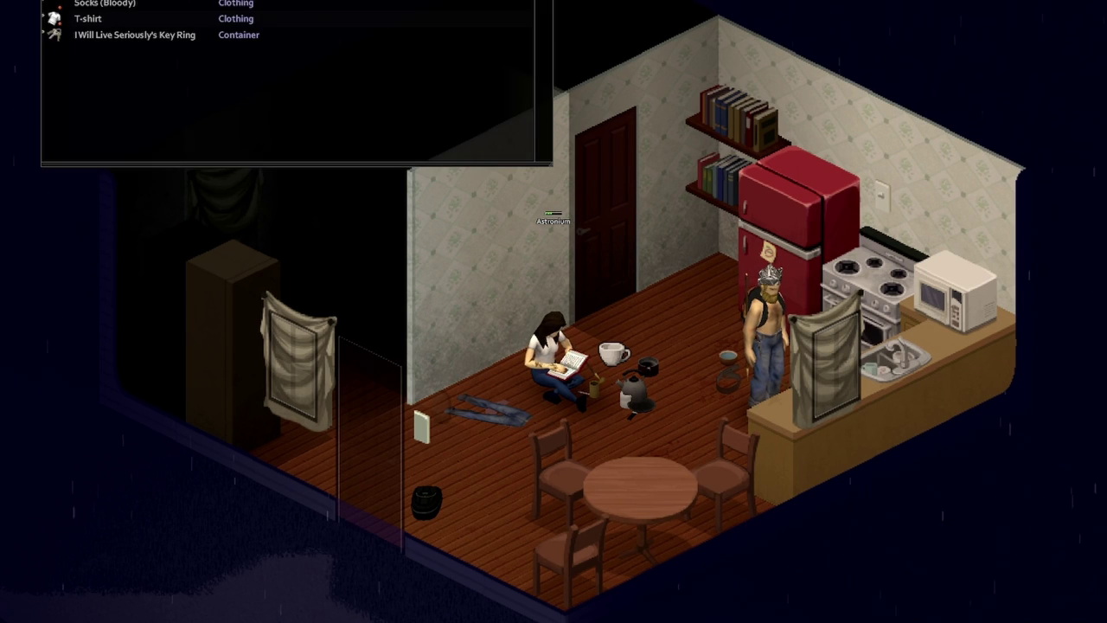
pyautogui.press('a')
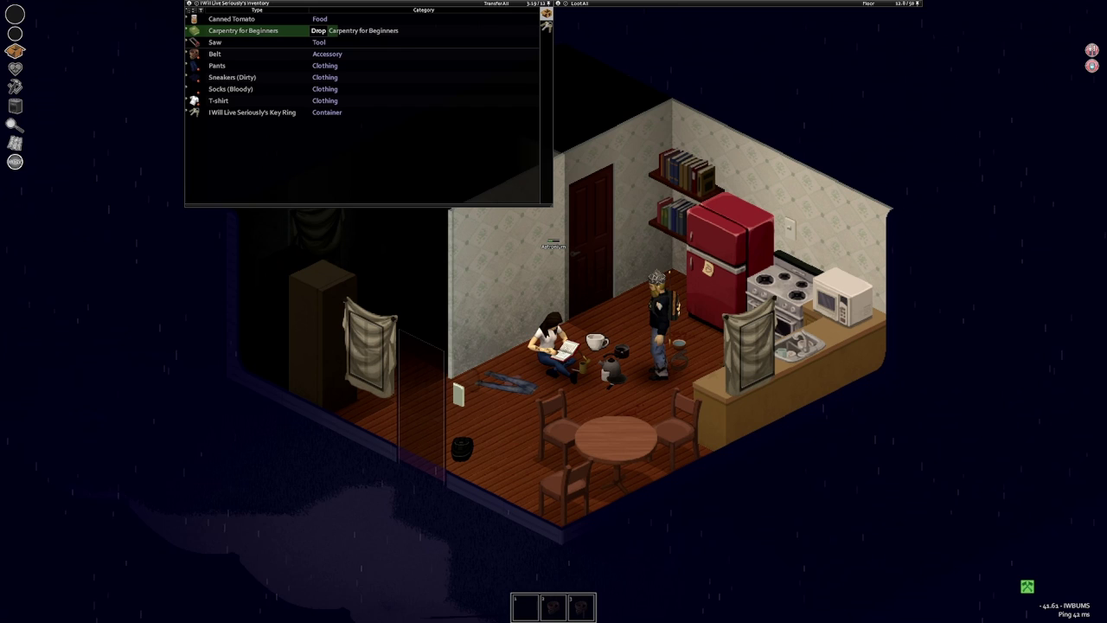
# Step: Check the Health and Skills pages, moving the panel toward the room, then Info
pyautogui.press('h')
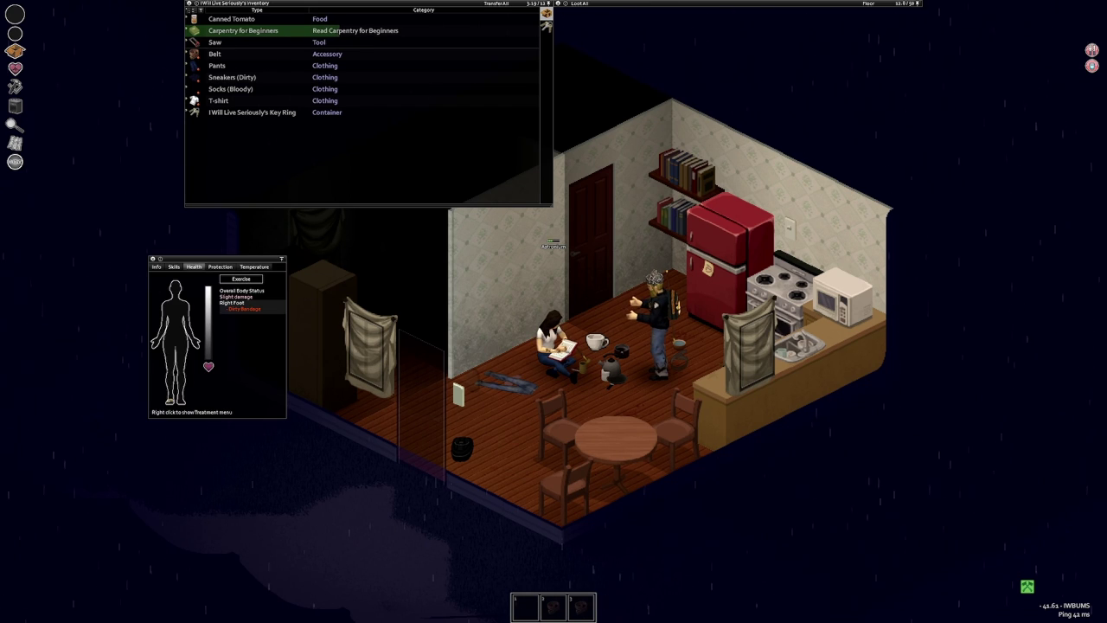
pyautogui.press('l')
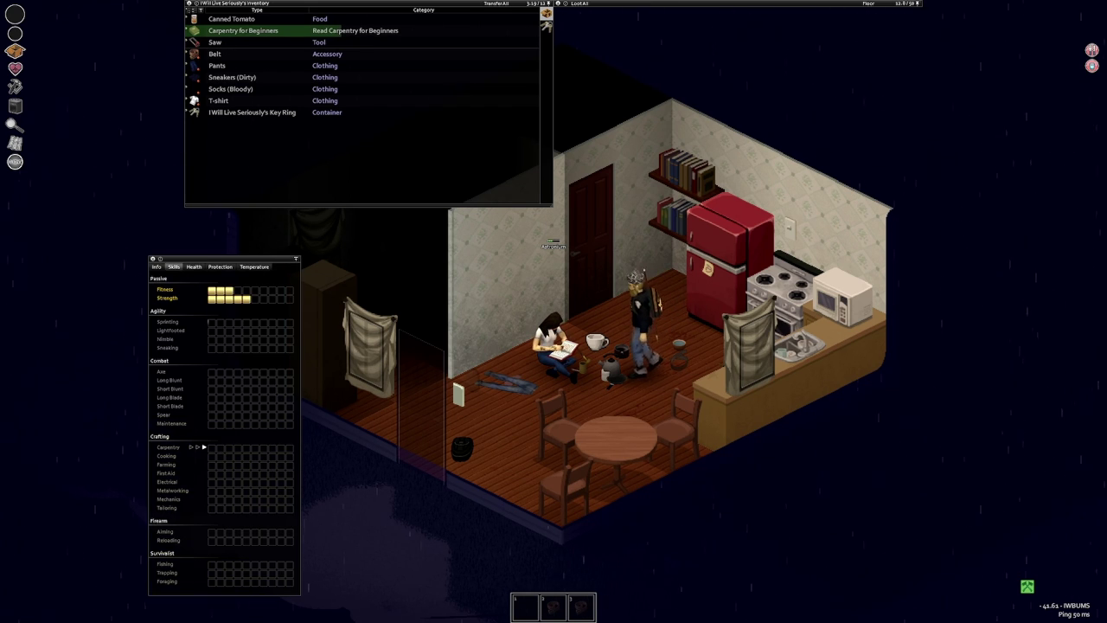
pyautogui.moveTo(225, 258); pyautogui.dragTo(356, 279)
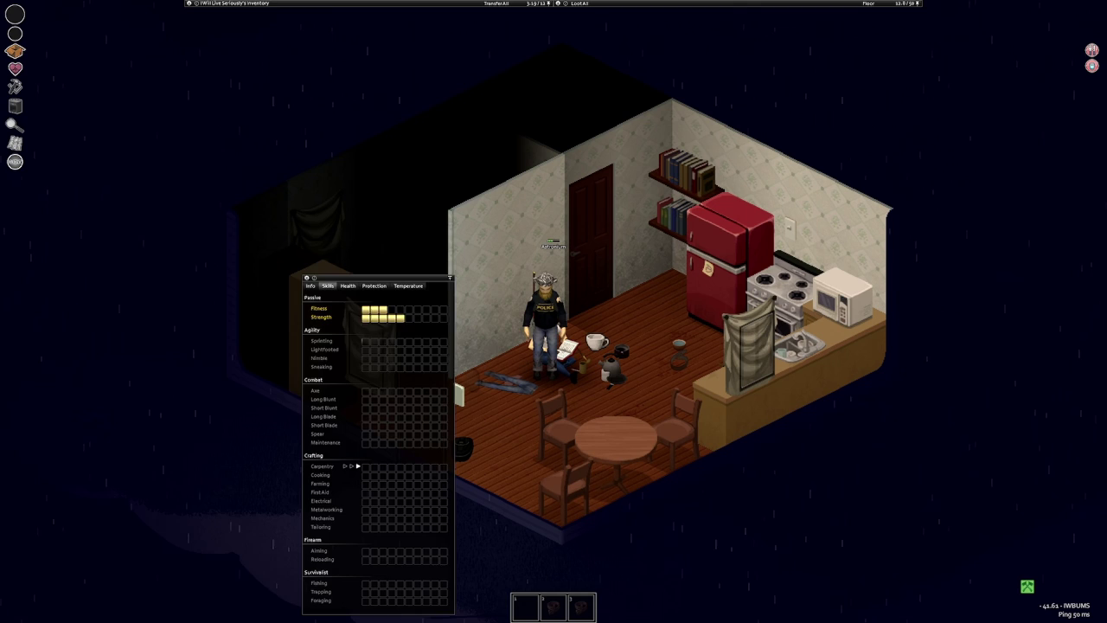
pyautogui.press('j')
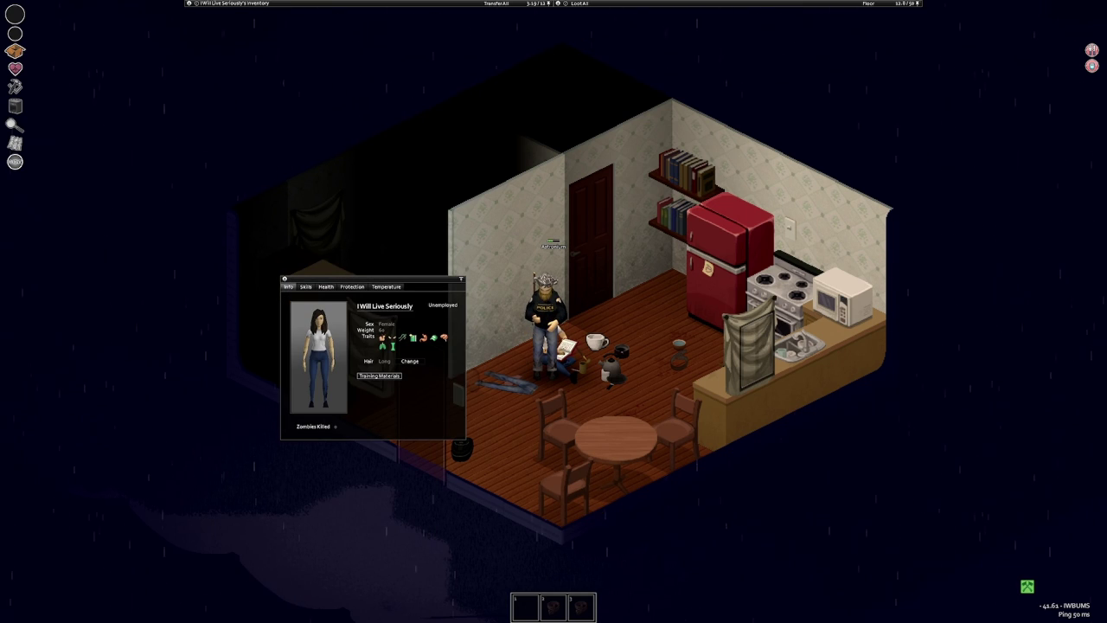
# Step: Flip through the Health, Info and Skills pages again, then close the character panel
pyautogui.press('h')
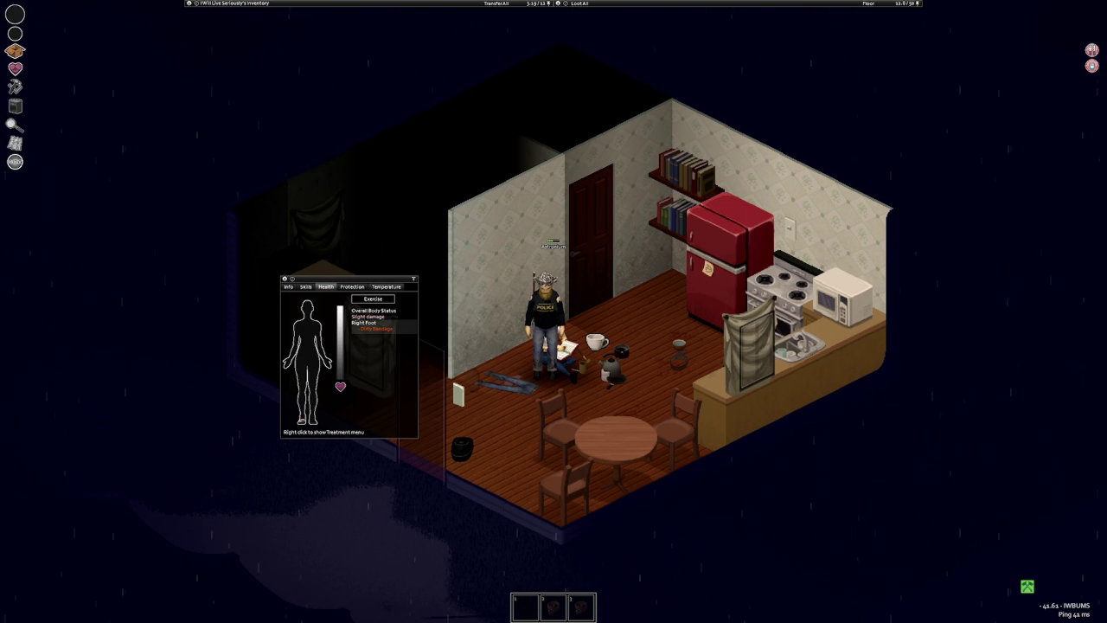
pyautogui.press('j')
pyautogui.press('l')
pyautogui.press('j')
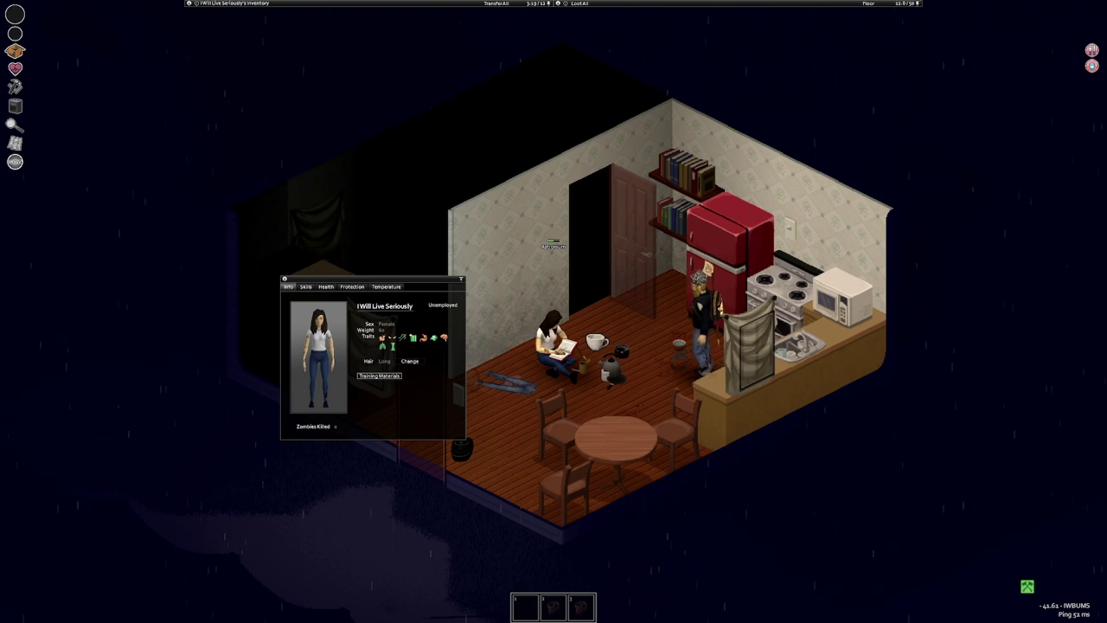
pyautogui.press('c')
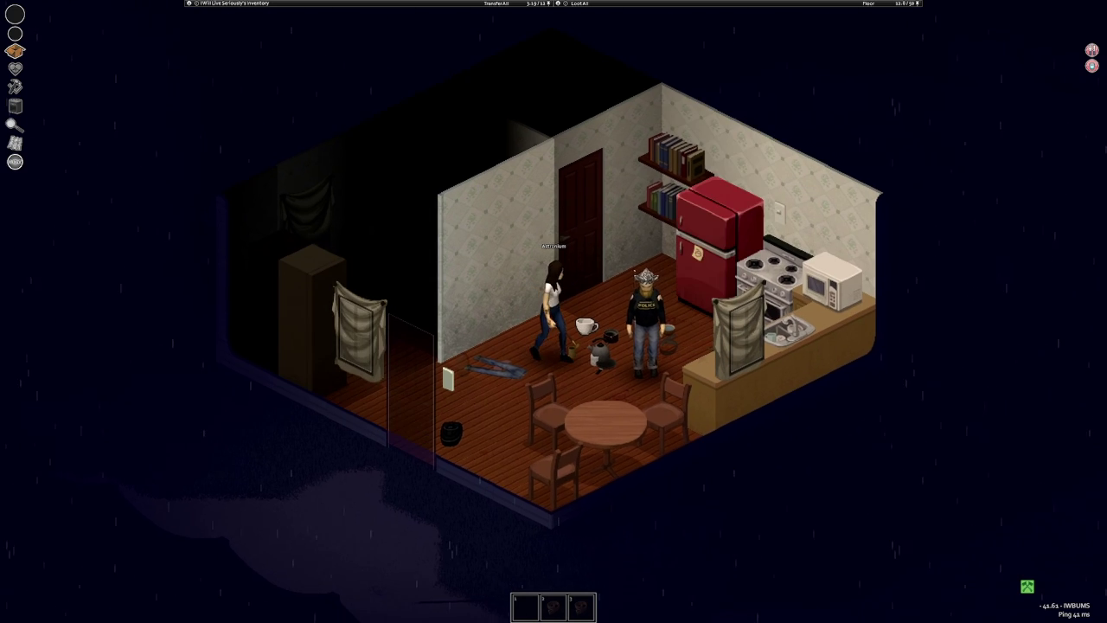
# Step: Pause the game with Esc and choose Quit to Desktop
pyautogui.press('Escape')
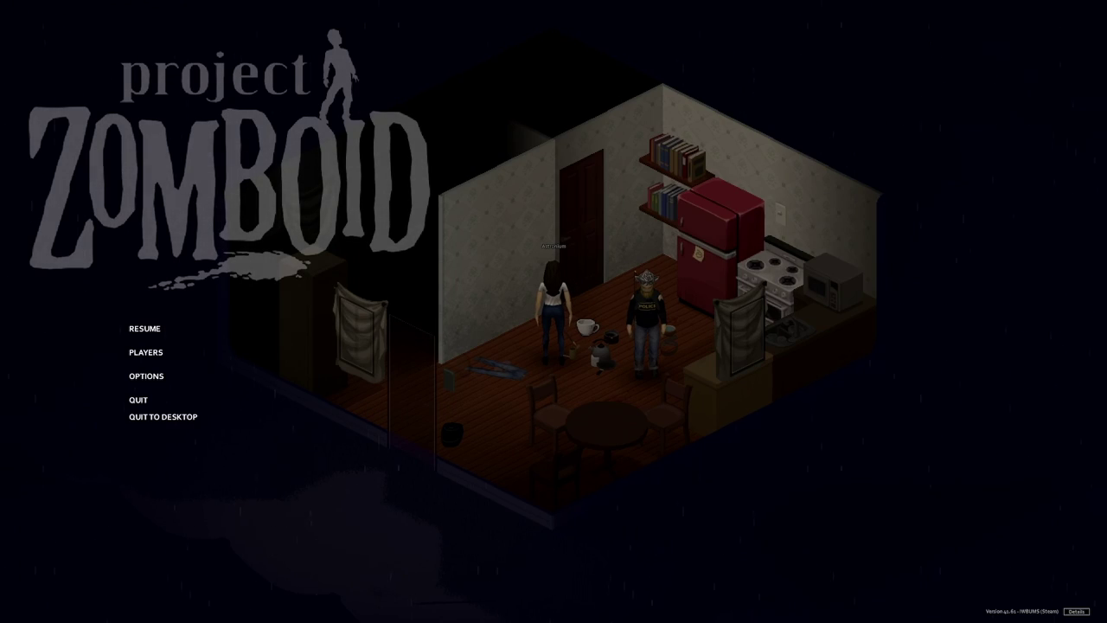
pyautogui.press('Escape')
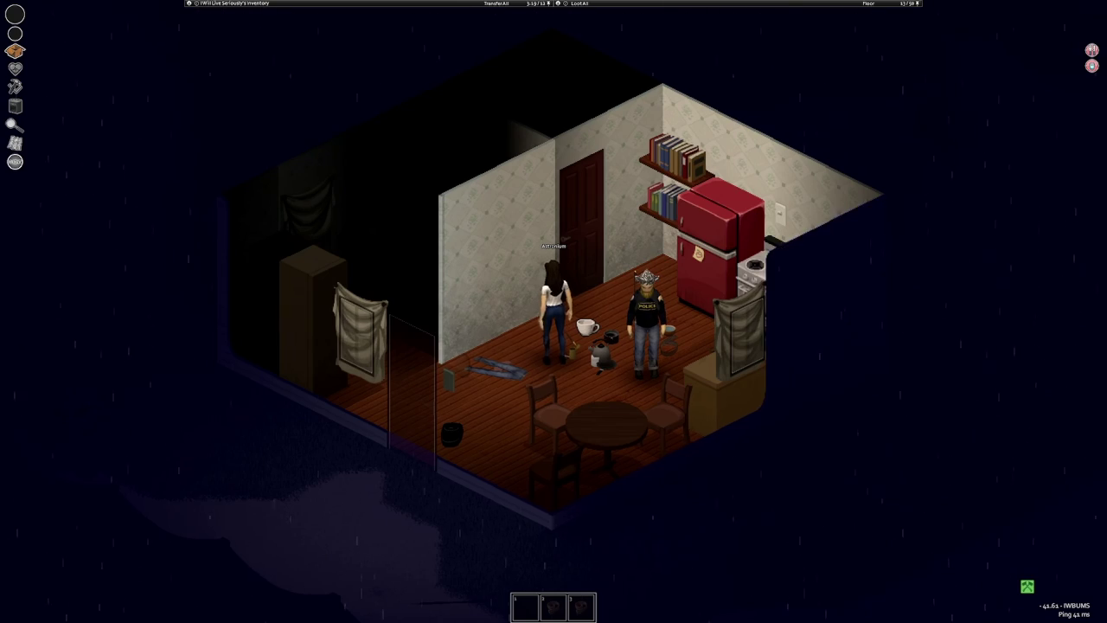
pyautogui.press('Escape')
pyautogui.click(163, 416)
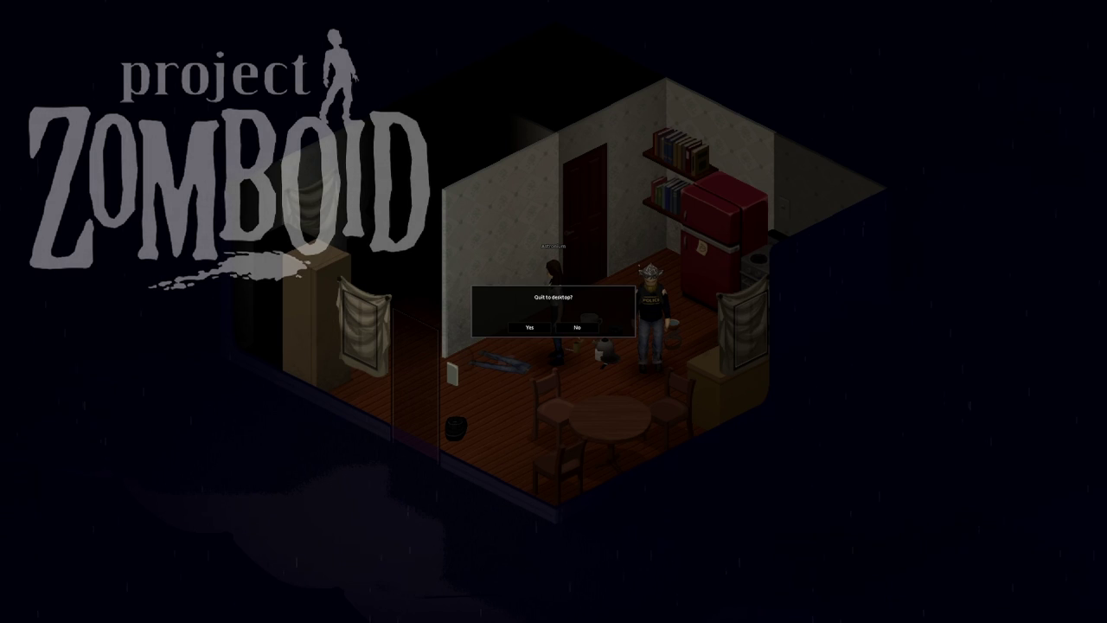